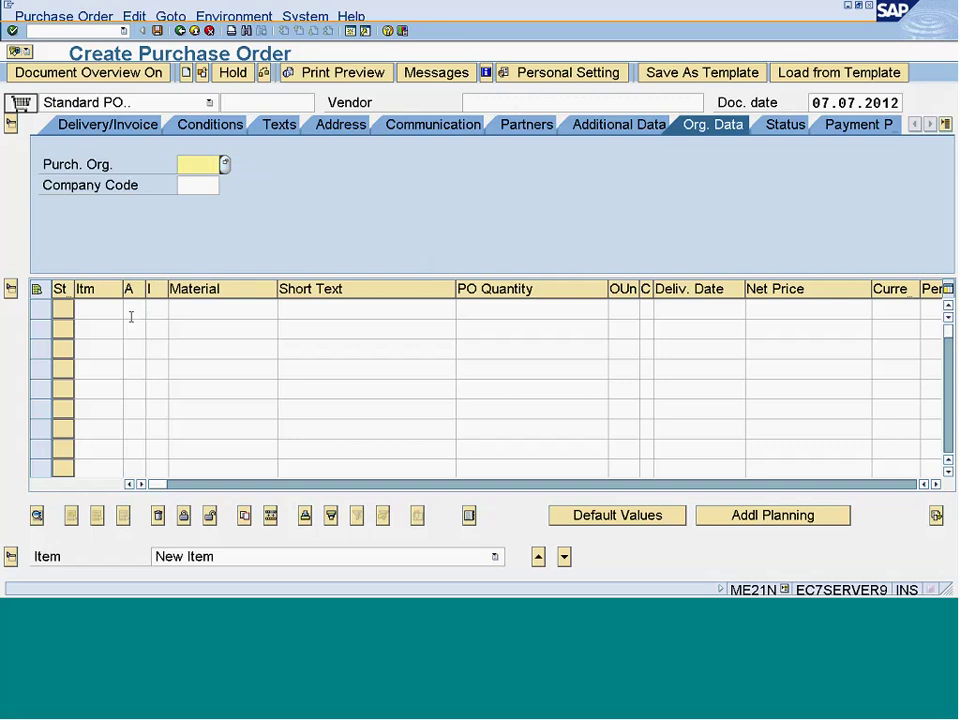
Enter purchasing organization 1000 and purchasing group 003 in the new purchase order's organizational data, using the existing order as reference.
left_click(221, 303)
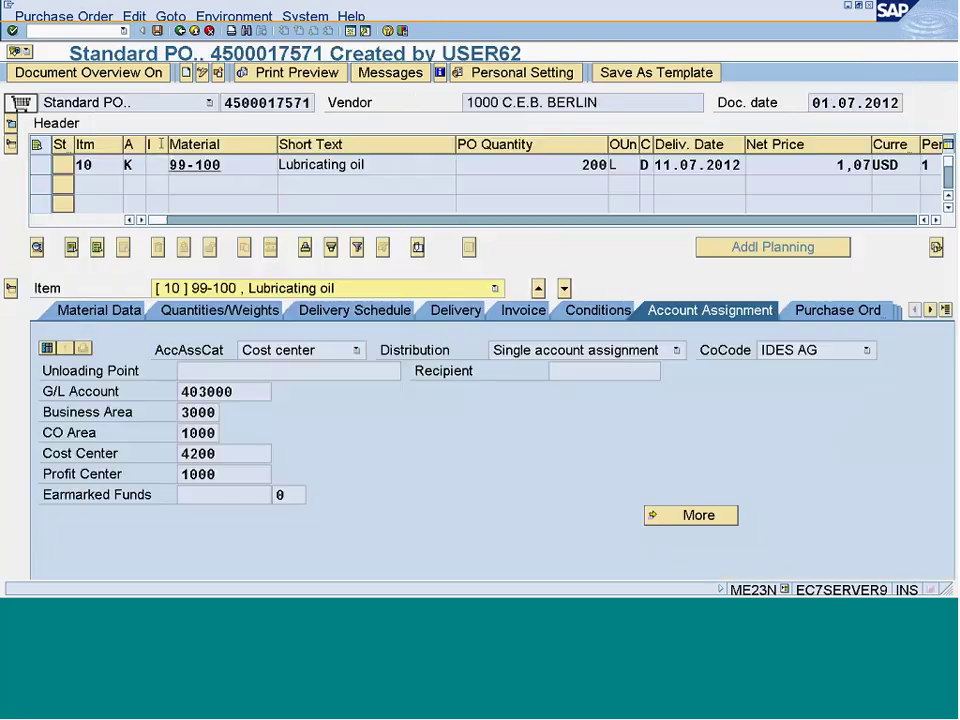
left_click(10, 125)
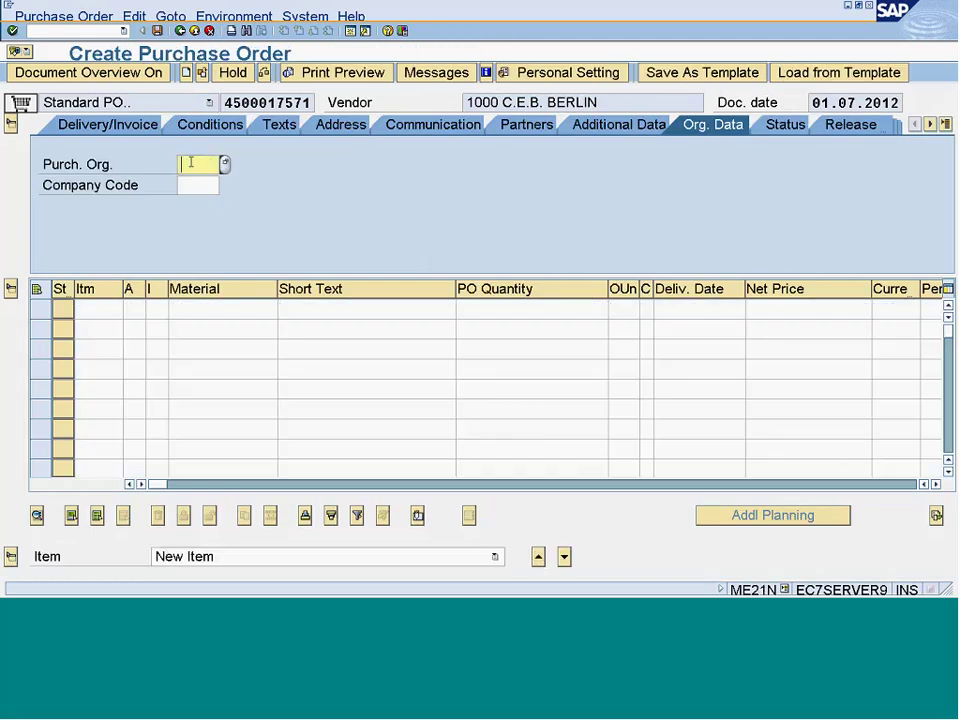
type("1000")
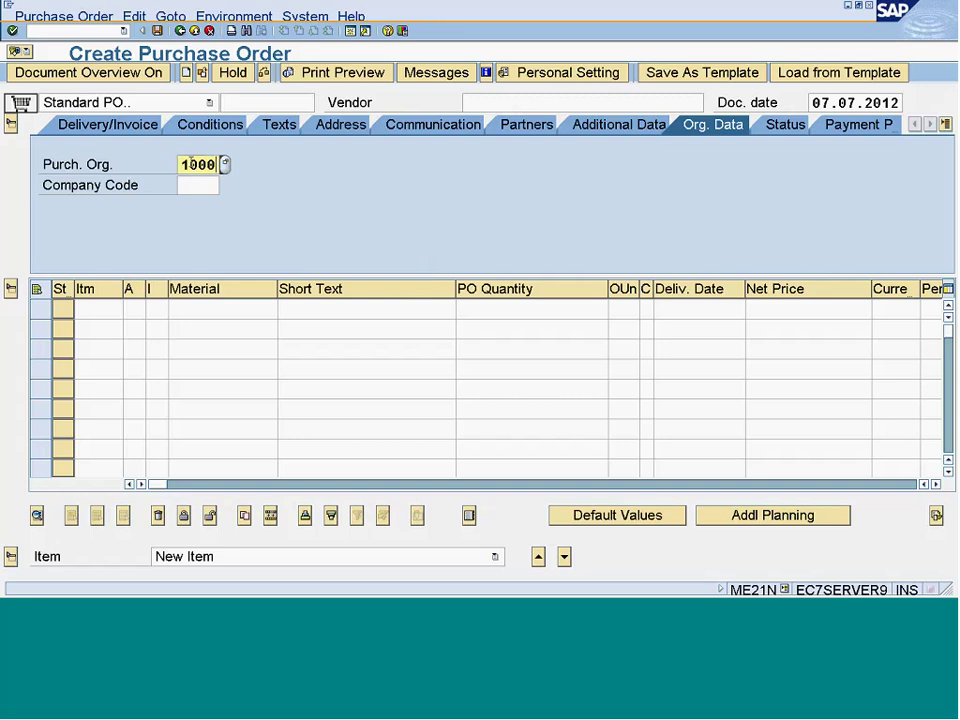
key("Return")
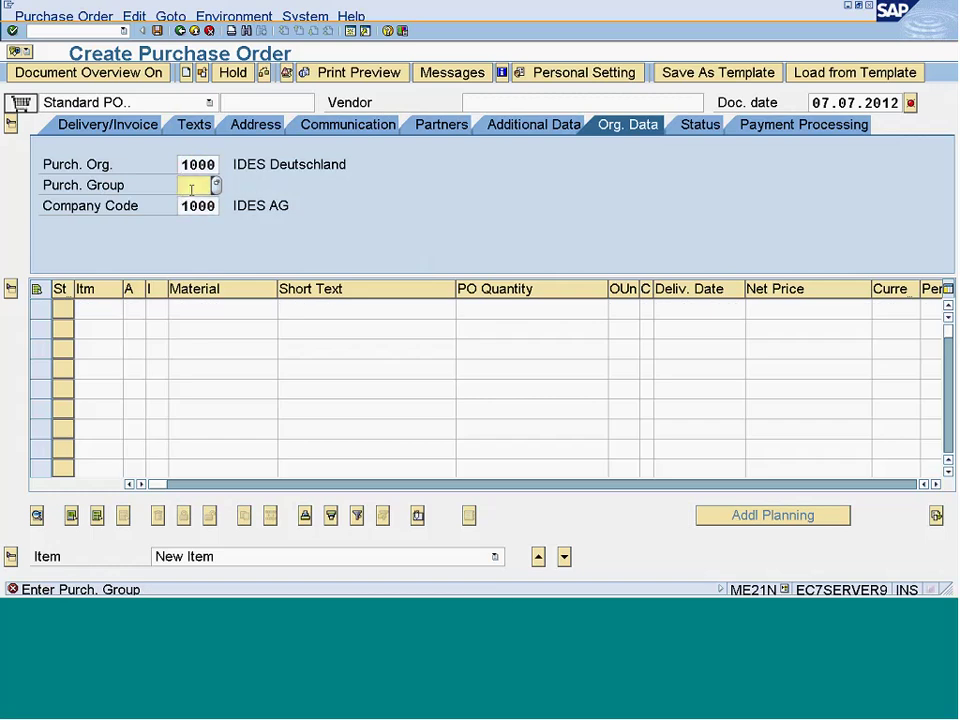
type("003")
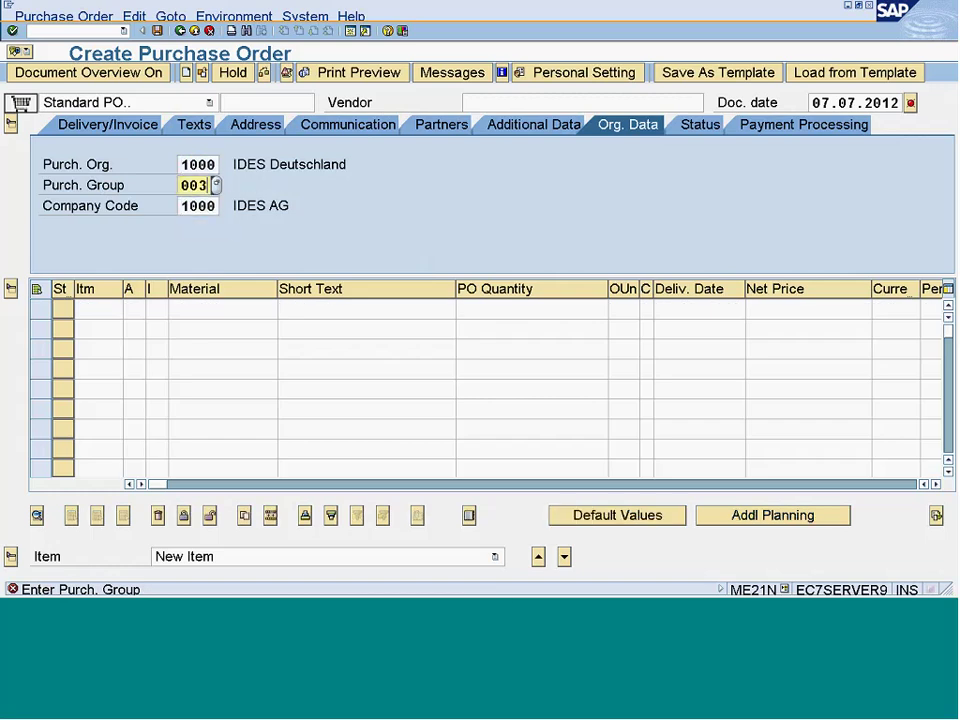
left_click(266, 205)
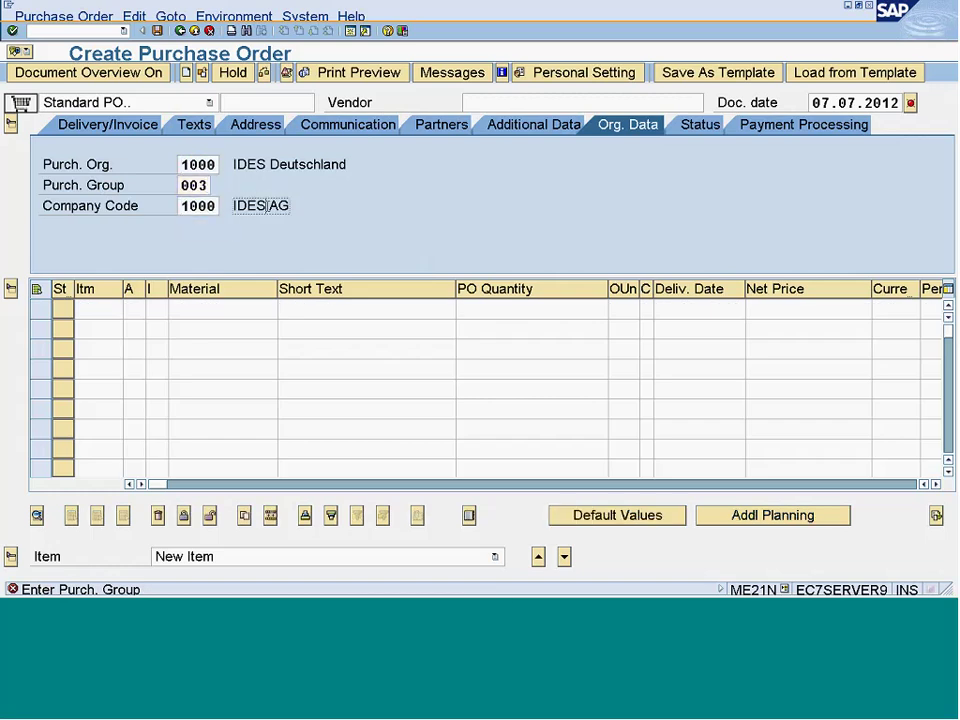
key("Return")
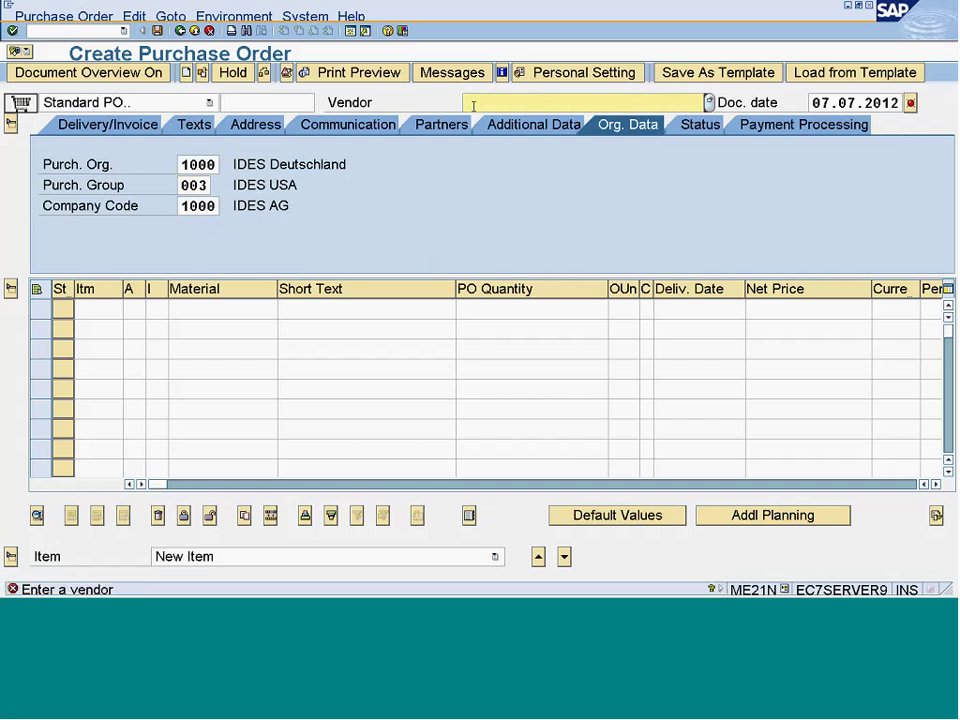
Enter vendor 1000 for the purchase order and choose ordering address 37, Proveedor BPM.
type("1000")
key("Return")
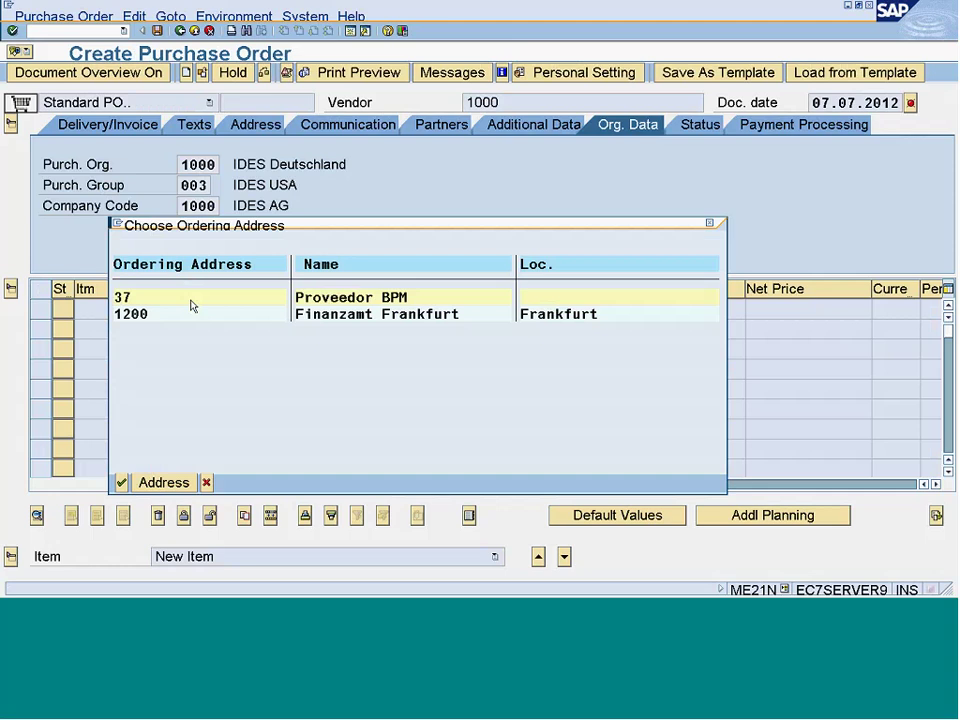
double_click(193, 305)
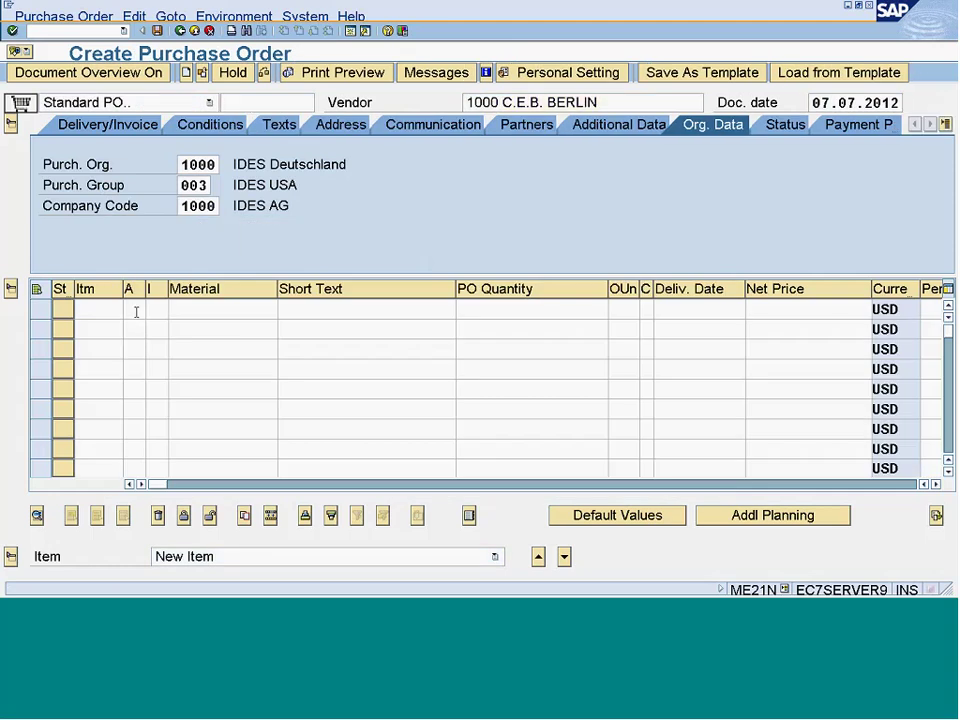
Add an order item with account assignment category K (Cost center), material 99-100 and a PO quantity of 100.
left_click(136, 312)
key("F4")
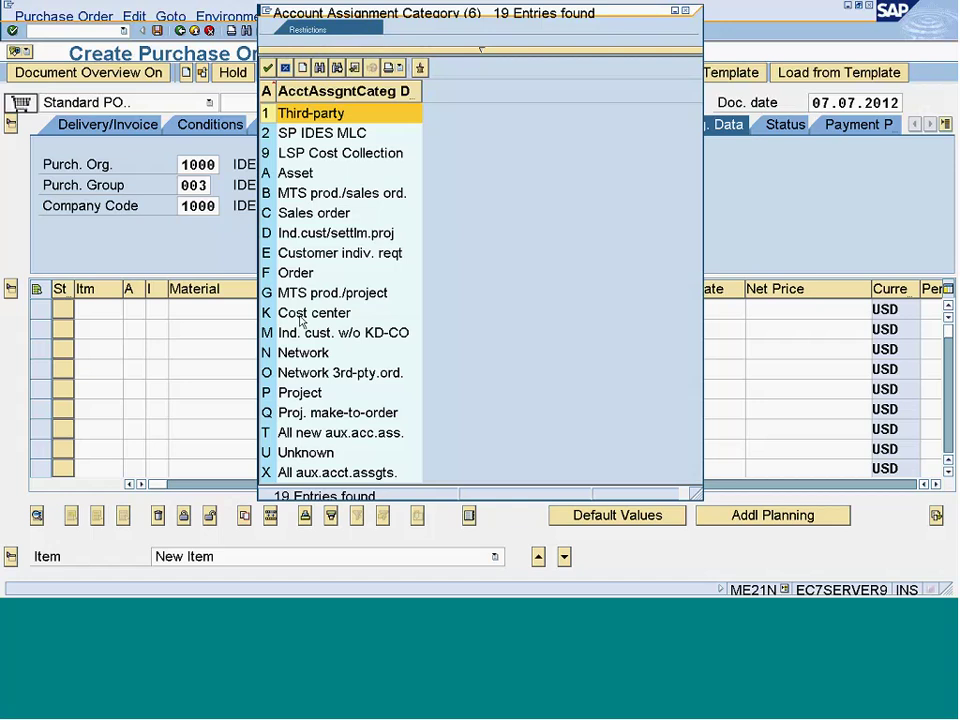
double_click(300, 316)
left_click(214, 309)
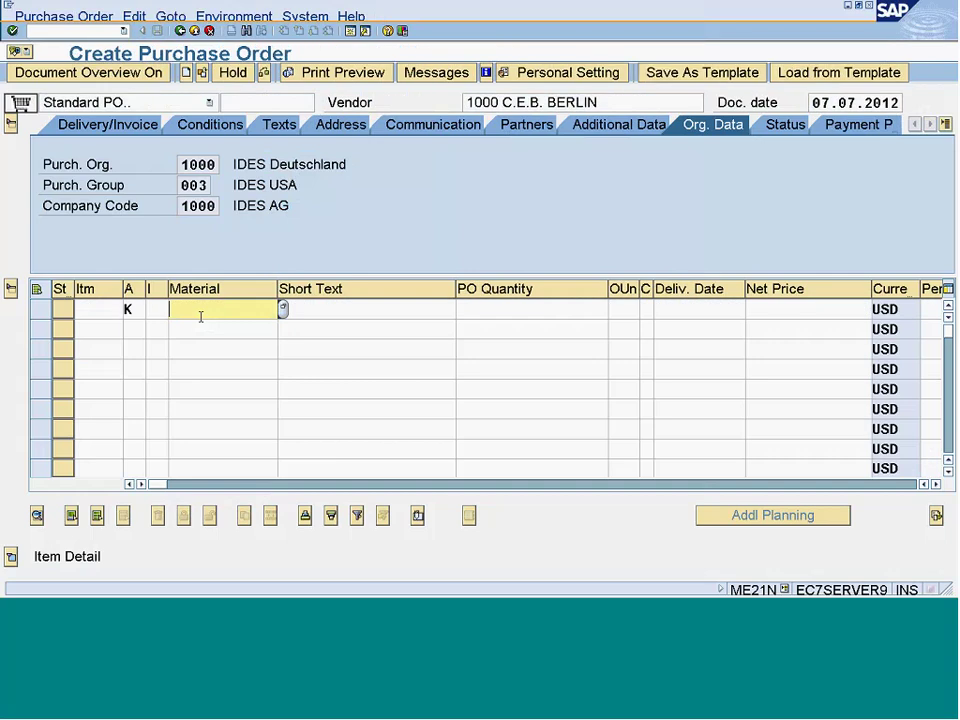
type("99-100")
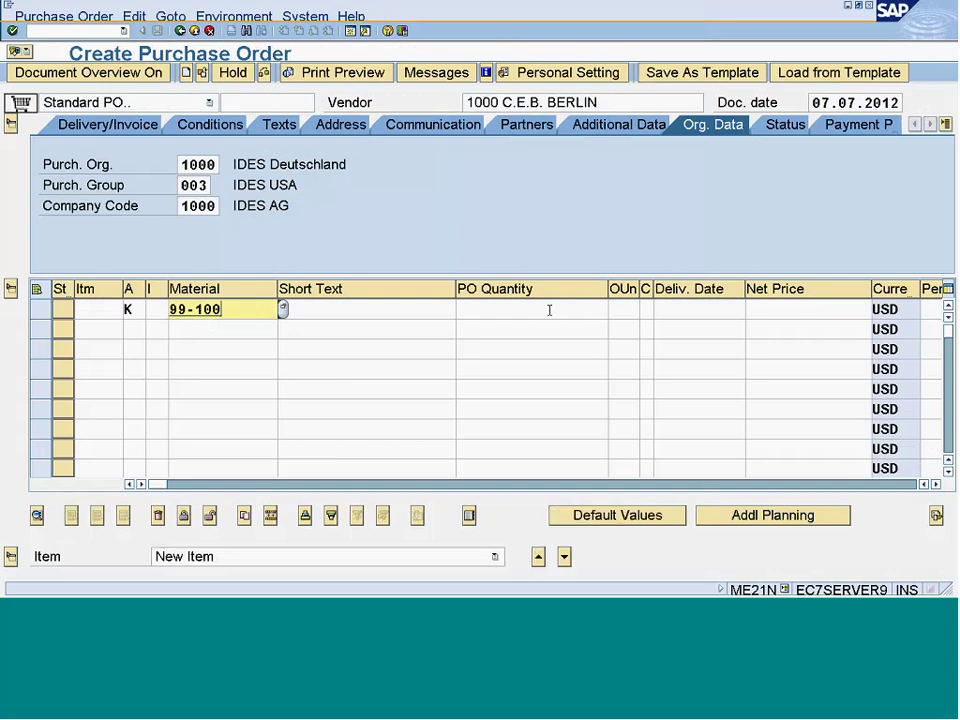
left_click(549, 310)
type("100")
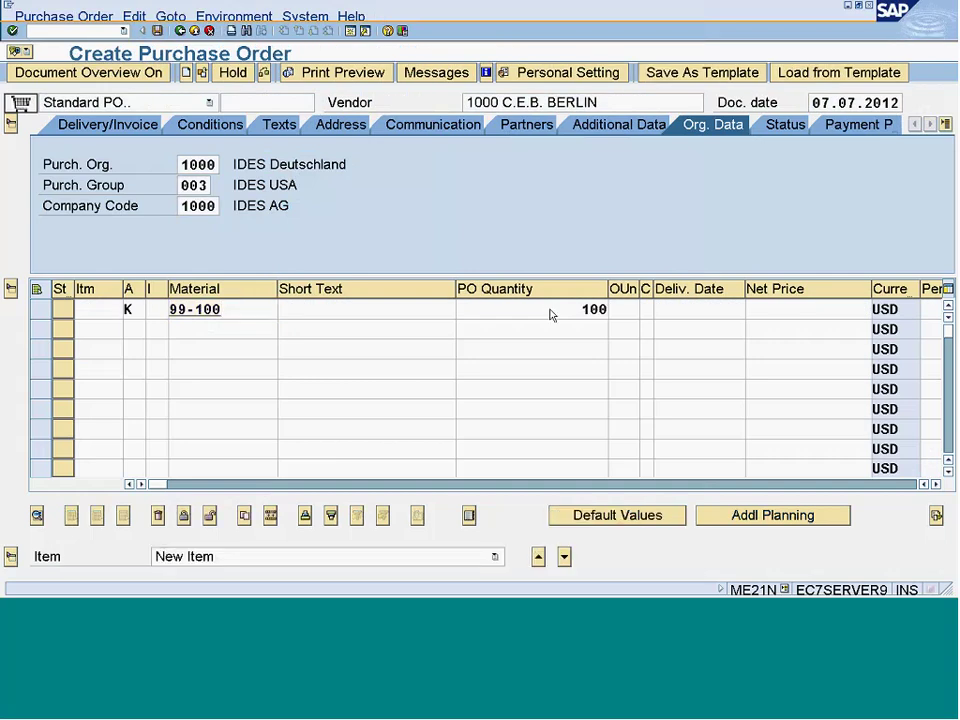
key("Return")
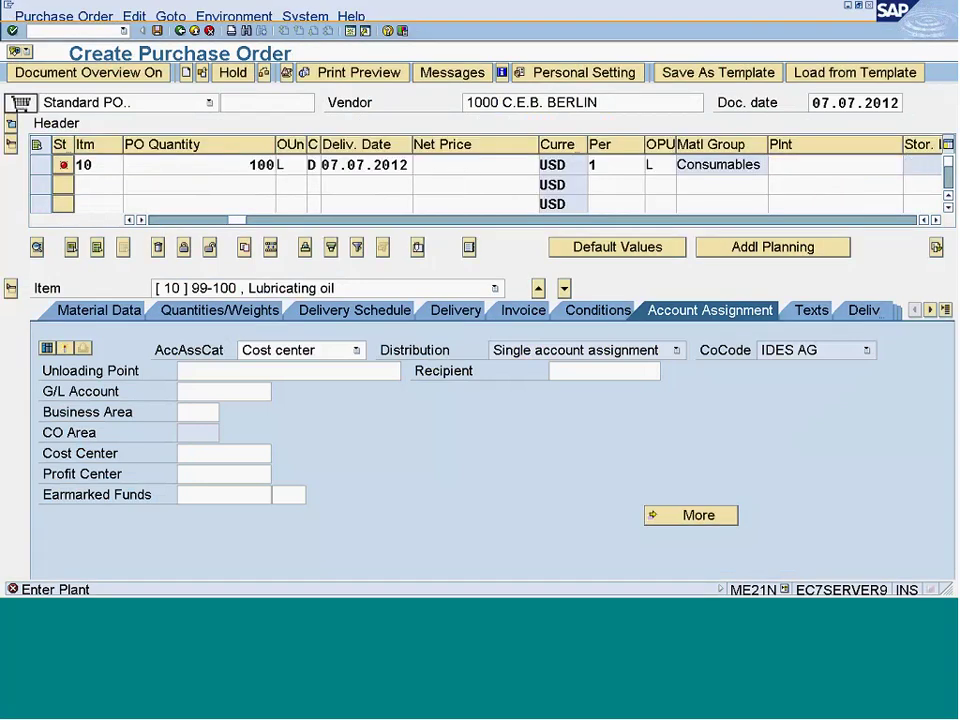
Assign cost center 1000 to the lubricating oil item in its account assignment.
left_click(199, 453)
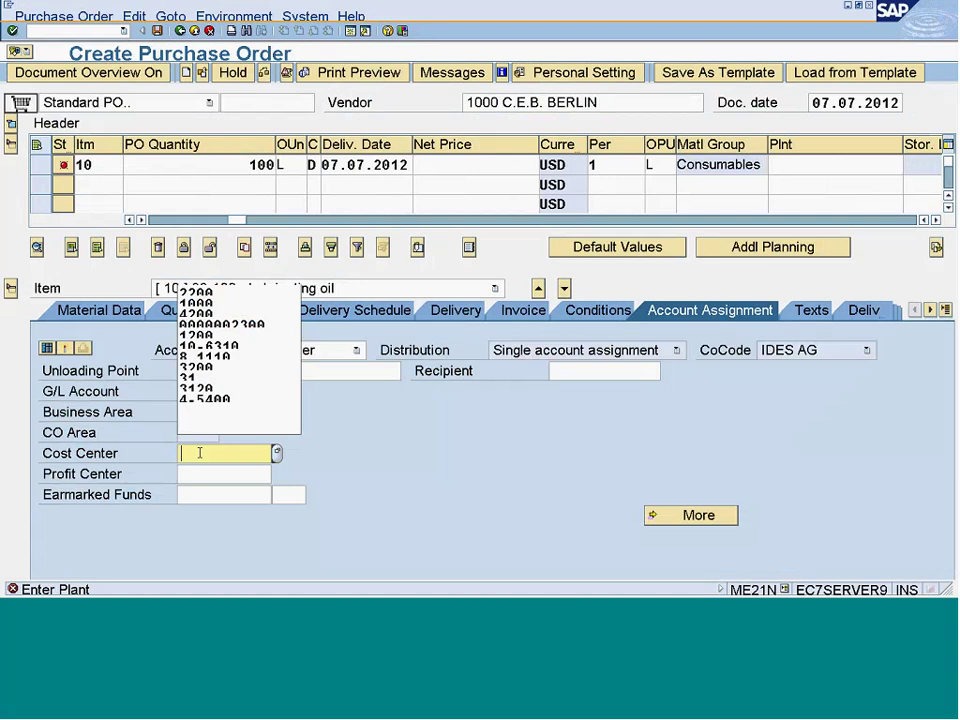
left_click(211, 303)
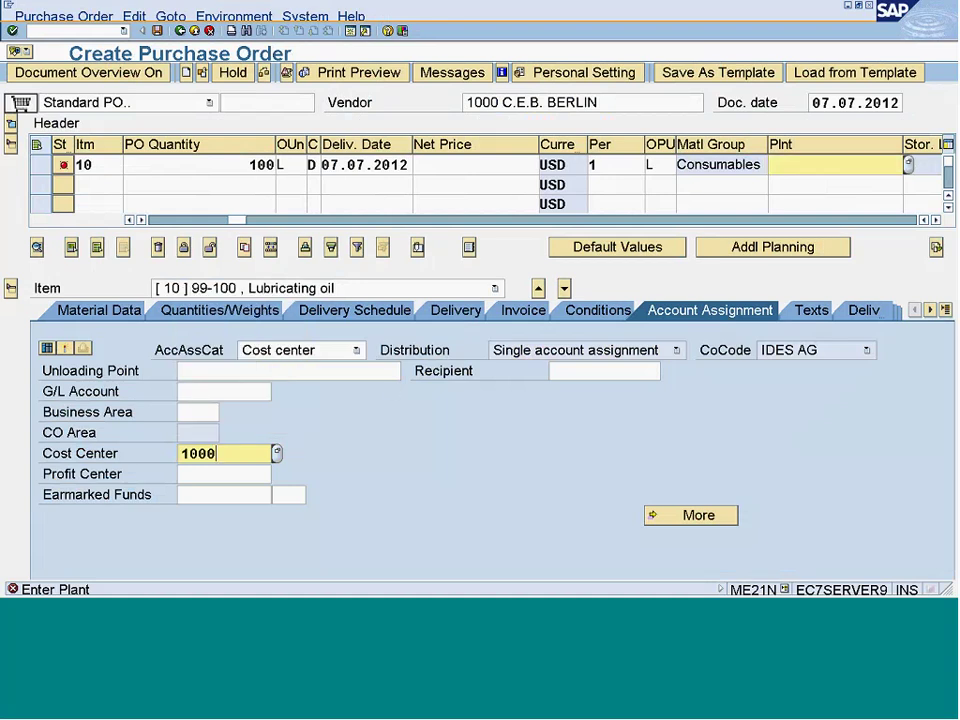
key("Return")
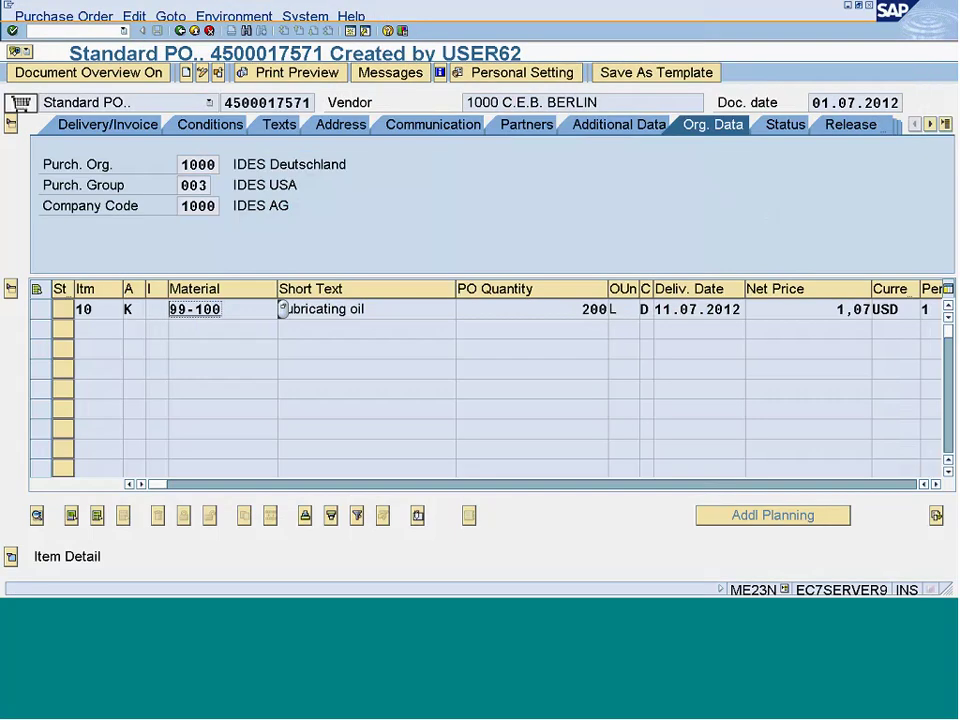
Look up the plant in the existing purchase order and enter plant 1000 for the new order's lubricating oil item.
left_click(213, 312)
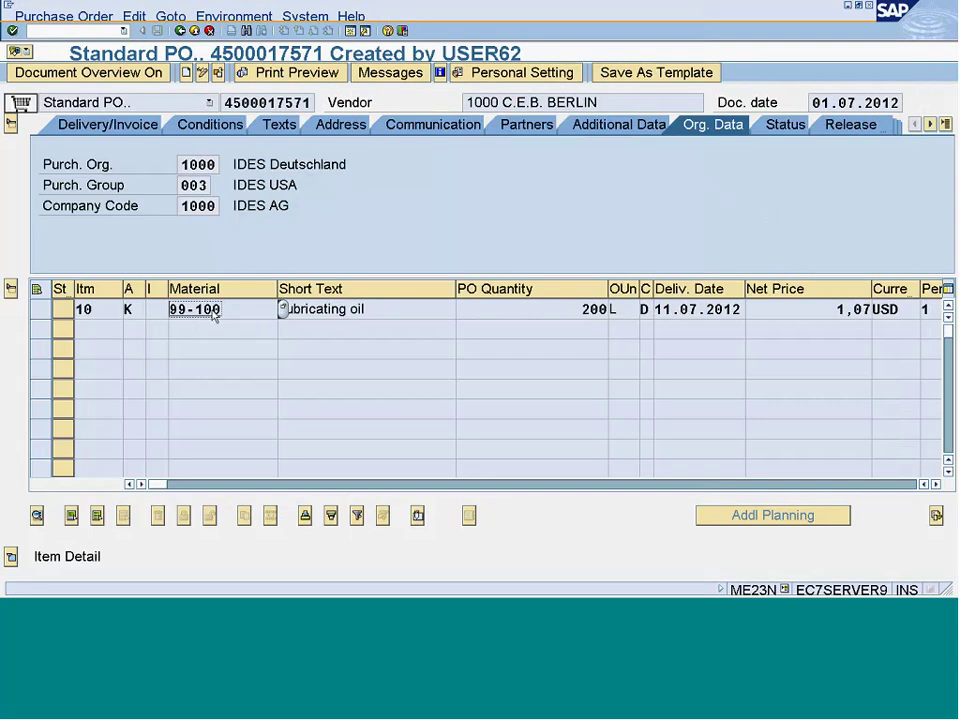
left_click(935, 484)
left_click(935, 484)
left_click(935, 484)
left_click(935, 484)
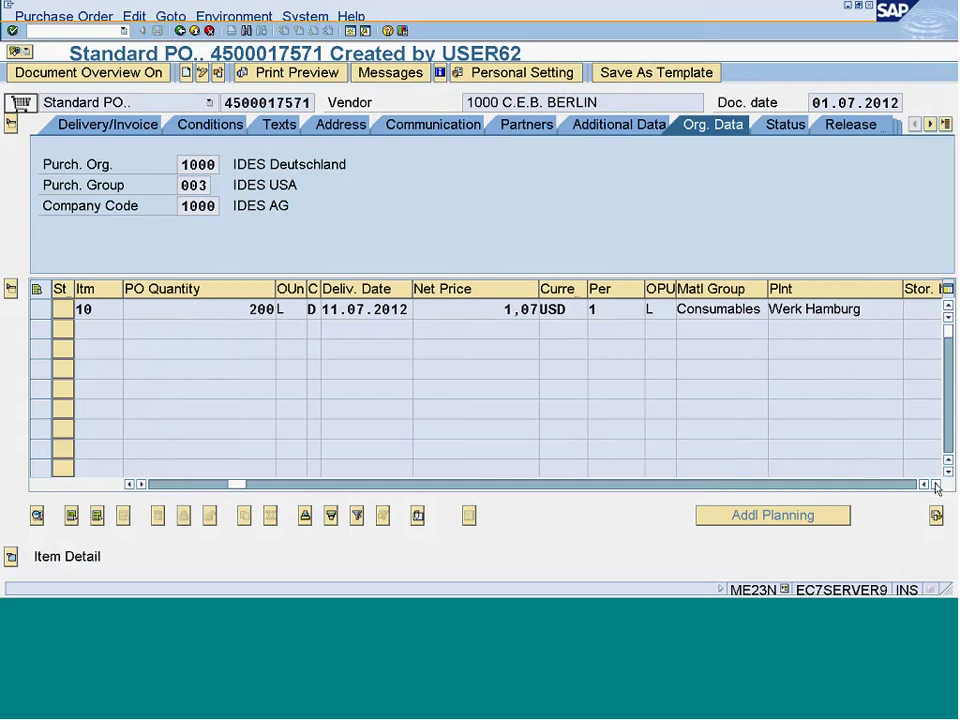
left_click(935, 484)
left_click(727, 309)
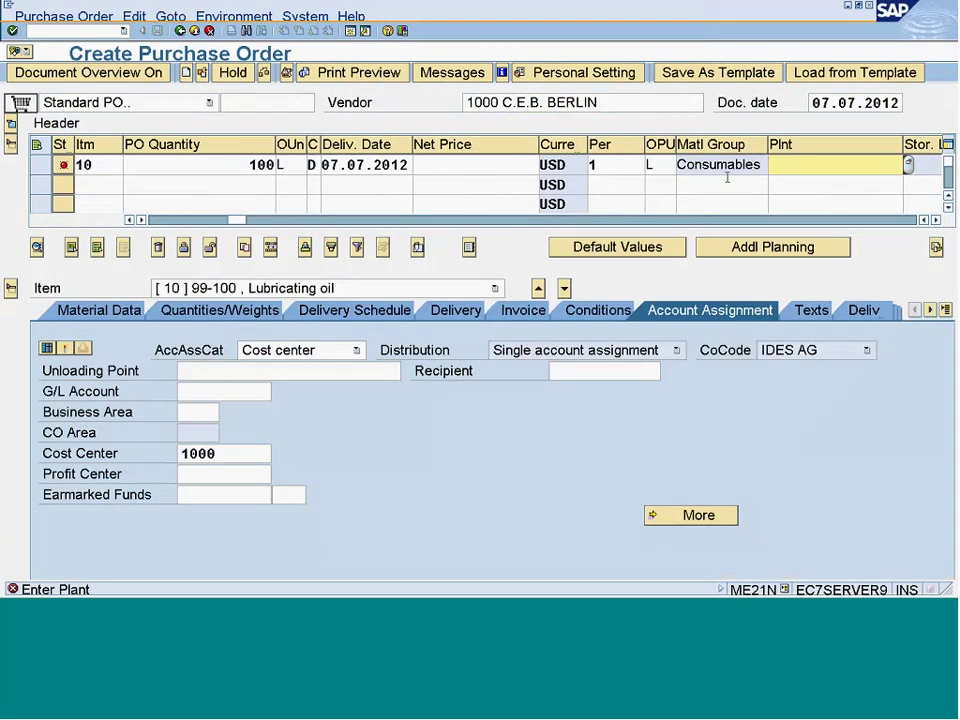
type("1000")
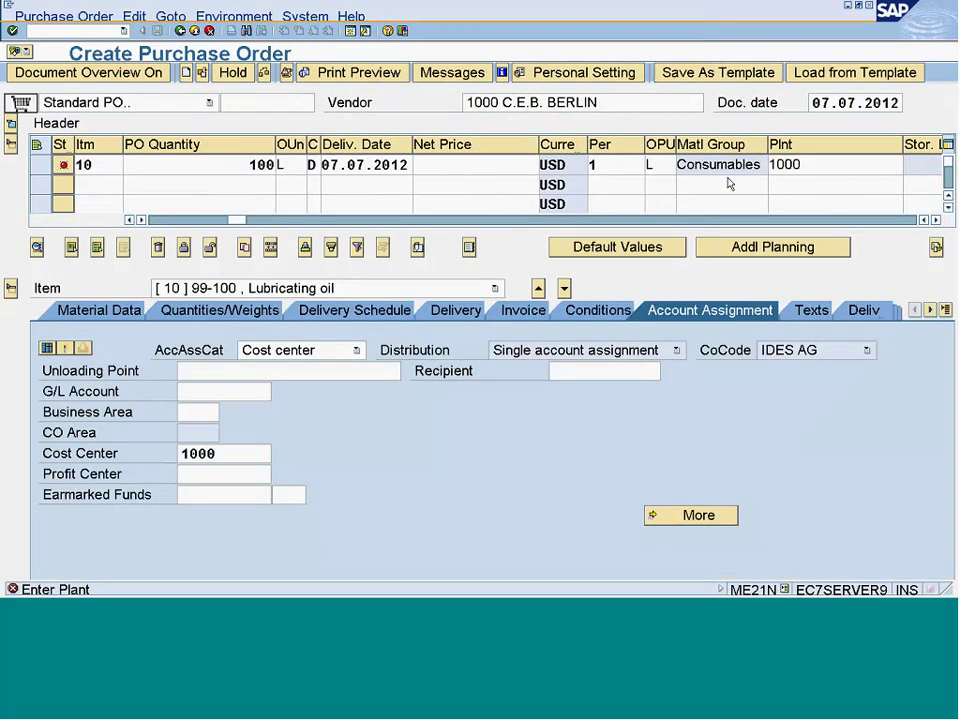
key("Return")
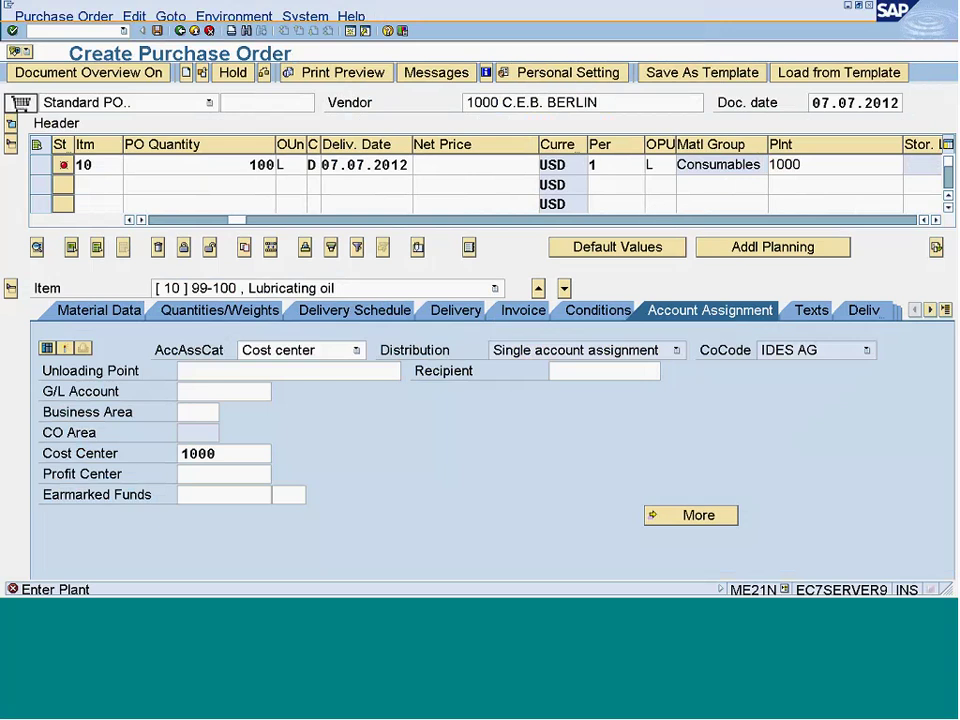
key("Return")
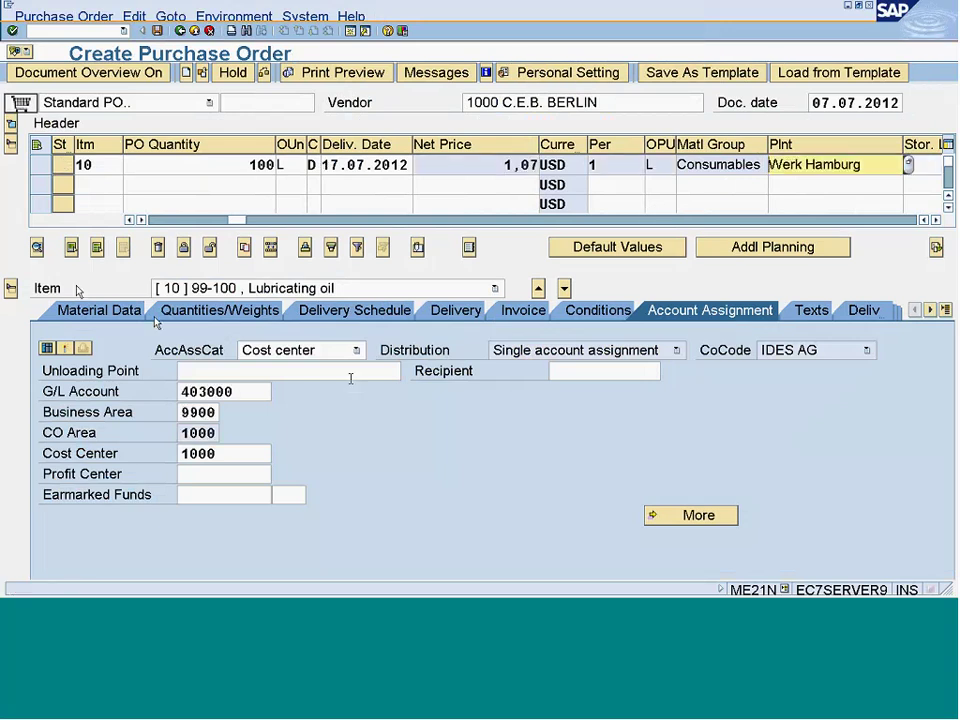
key("Return")
Review the item's quantity and cost center, the header's delivery and invoice data, and the first columns of the item overview.
left_click_drag(237, 165, 298, 165)
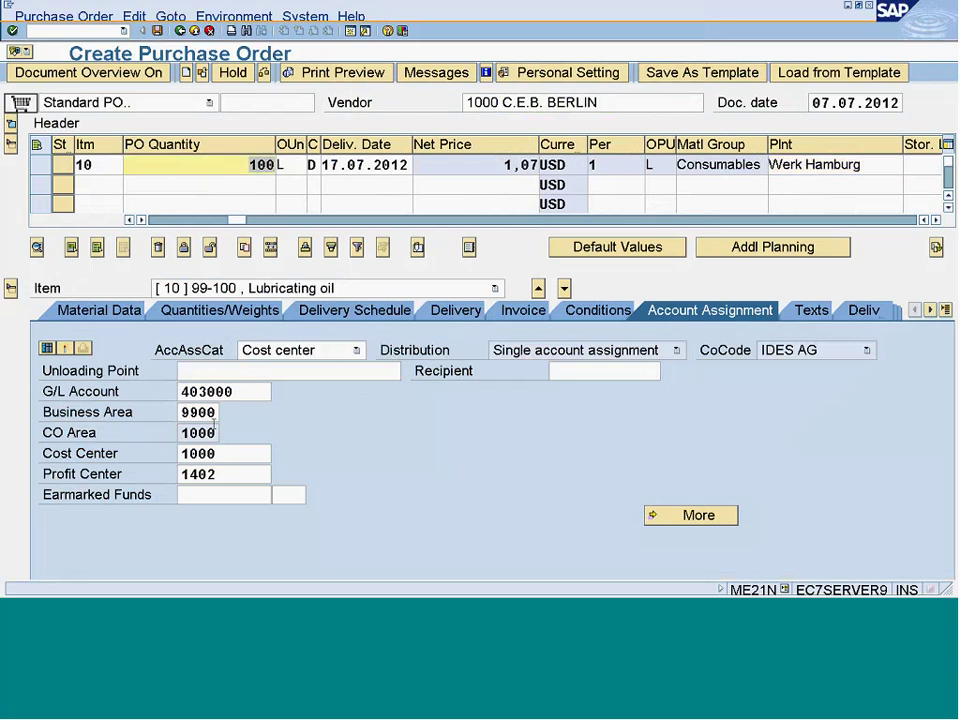
left_click(243, 455)
double_click(243, 455)
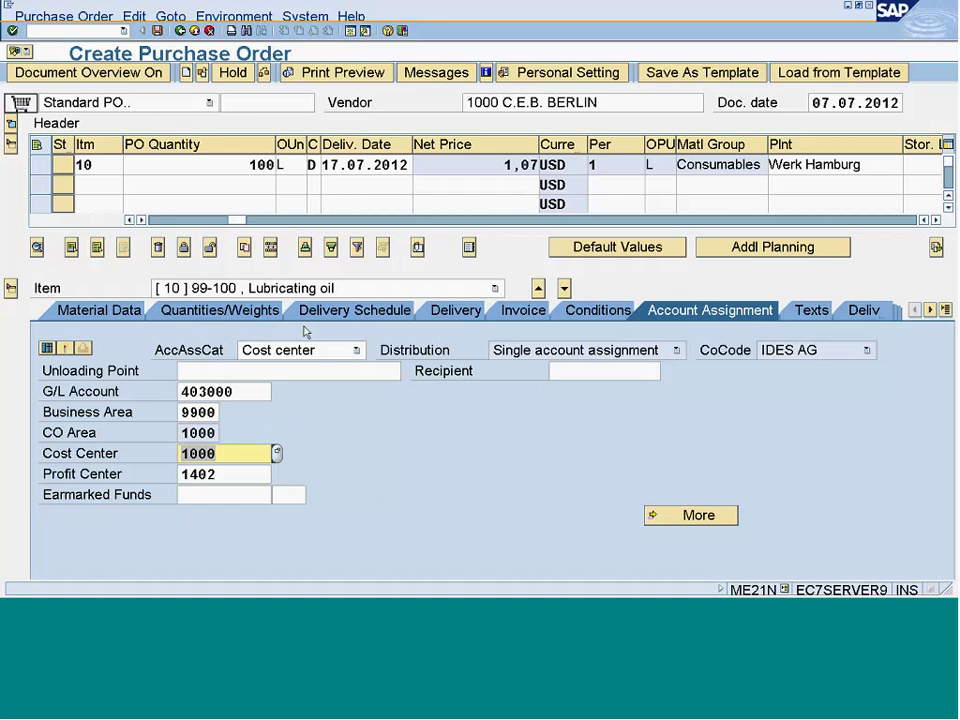
left_click(158, 31)
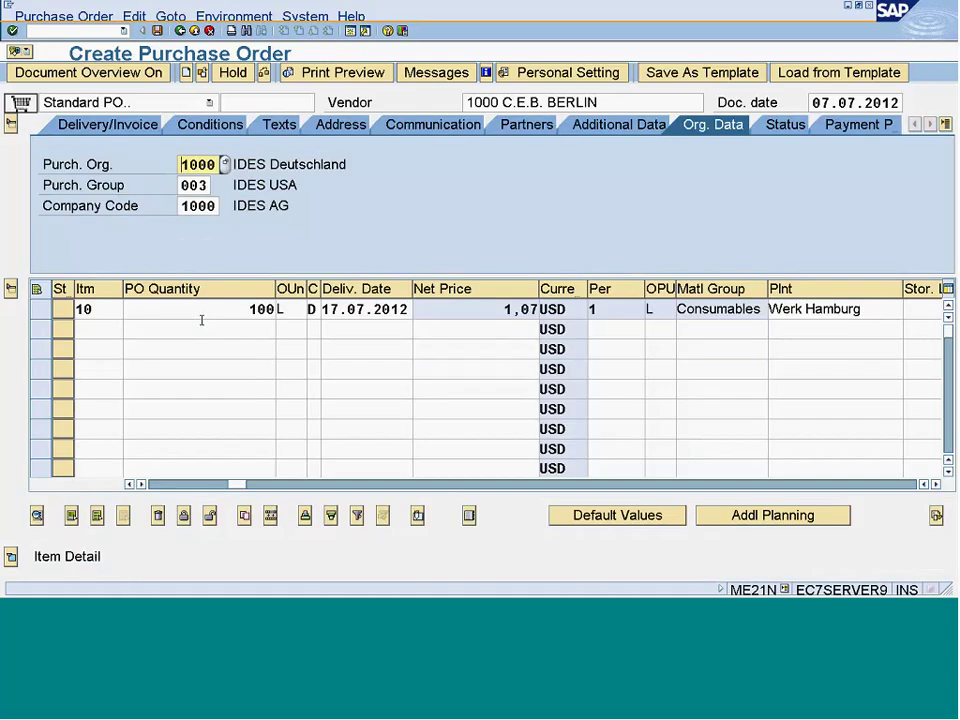
left_click(107, 124)
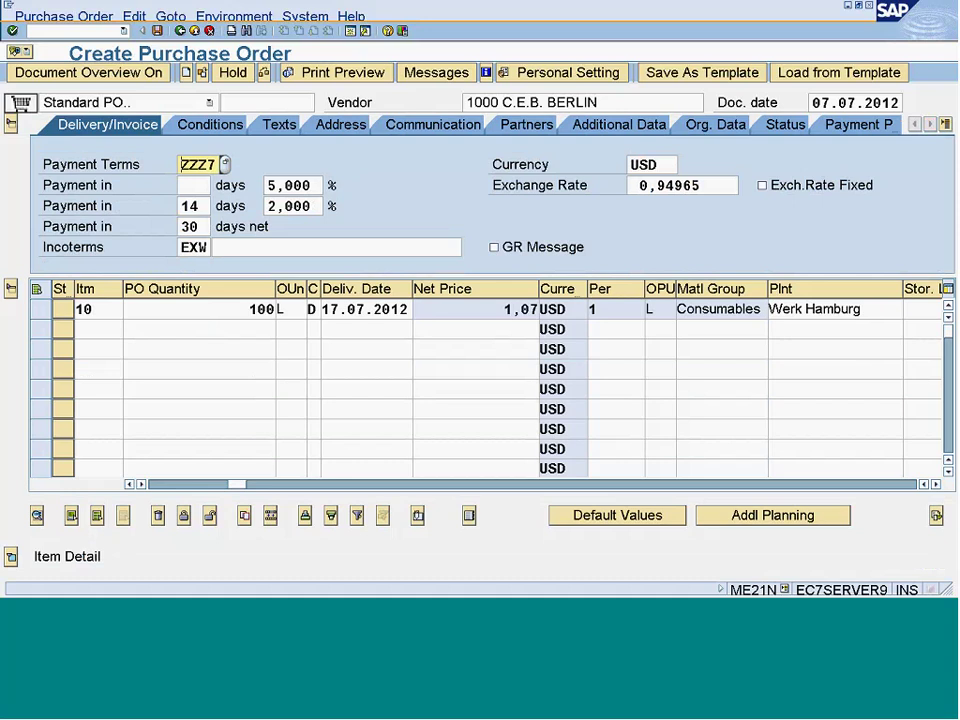
left_click(170, 485)
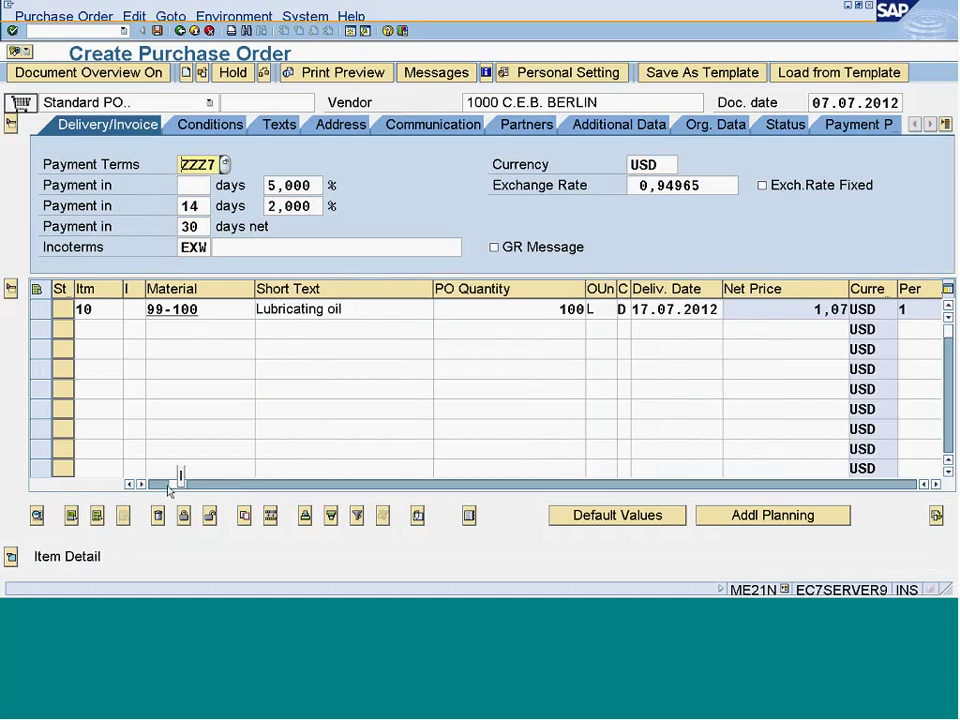
left_click_drag(170, 488, 152, 488)
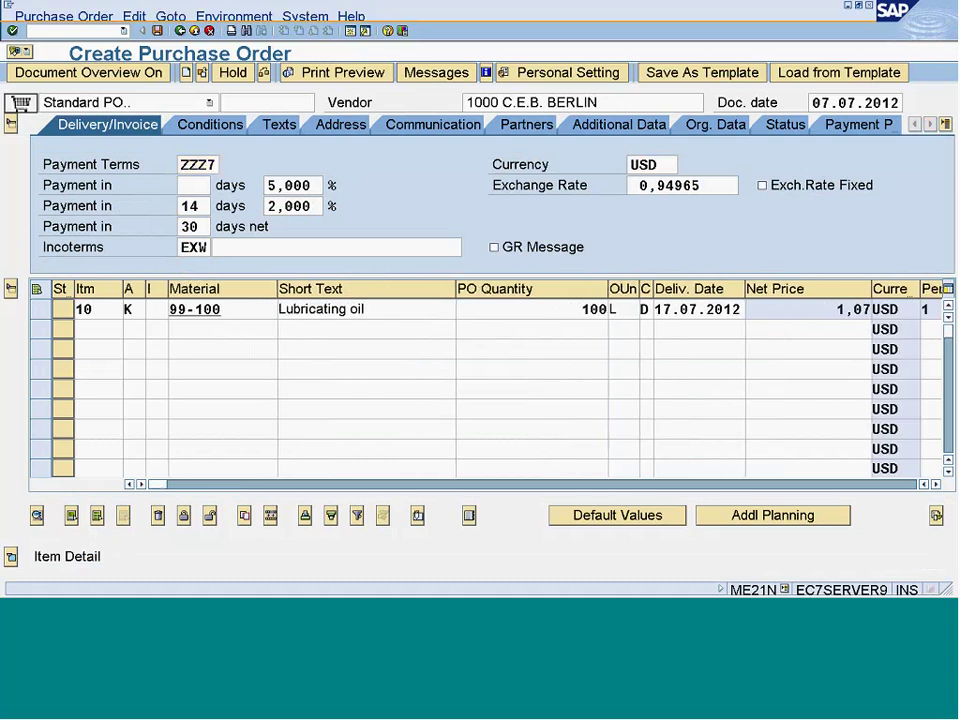
left_click(130, 309)
key("ctrl+2")
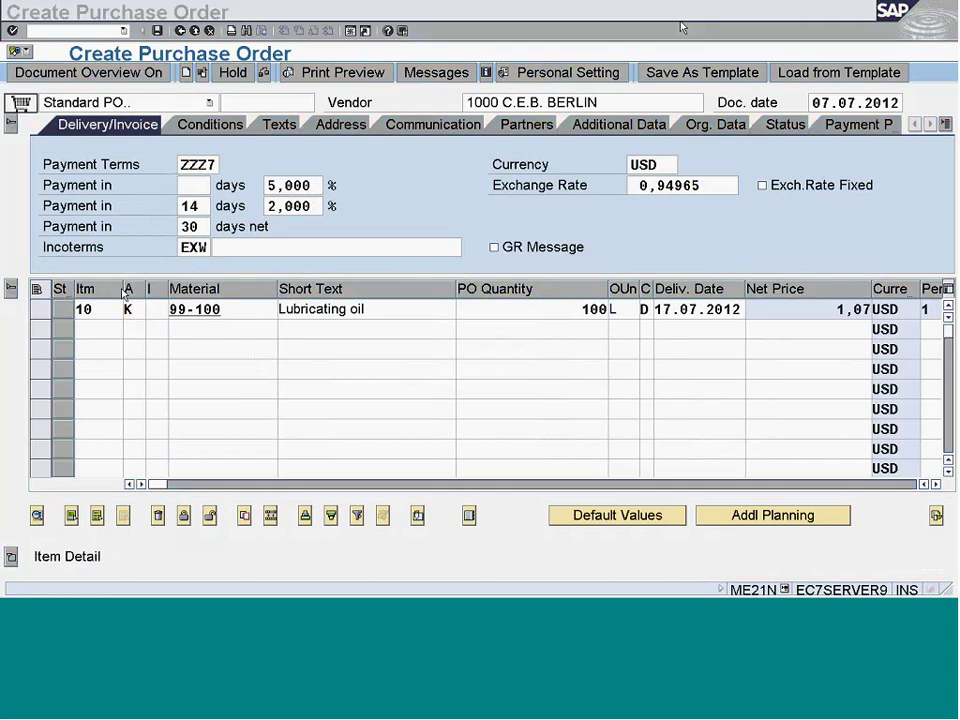
mouse_move(157, 265)
left_mouse_down()
mouse_move(108, 275)
mouse_move(180, 276)
left_mouse_up()
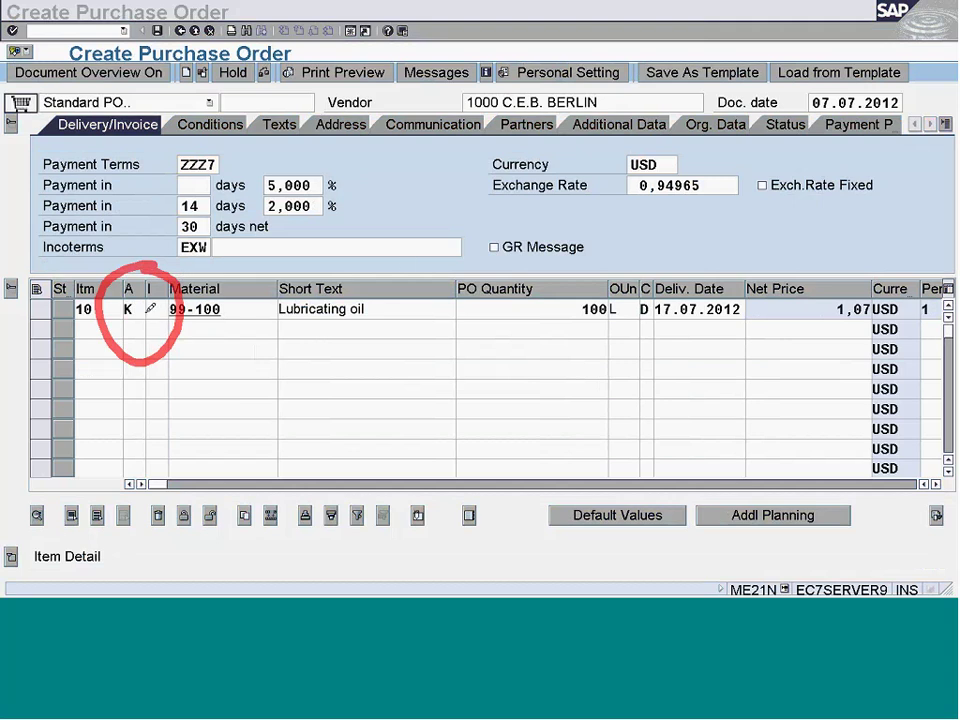
mouse_move(145, 312)
left_mouse_down()
mouse_move(249, 358)
mouse_move(399, 371)
mouse_move(458, 344)
mouse_move(454, 403)
mouse_move(426, 435)
left_mouse_up()
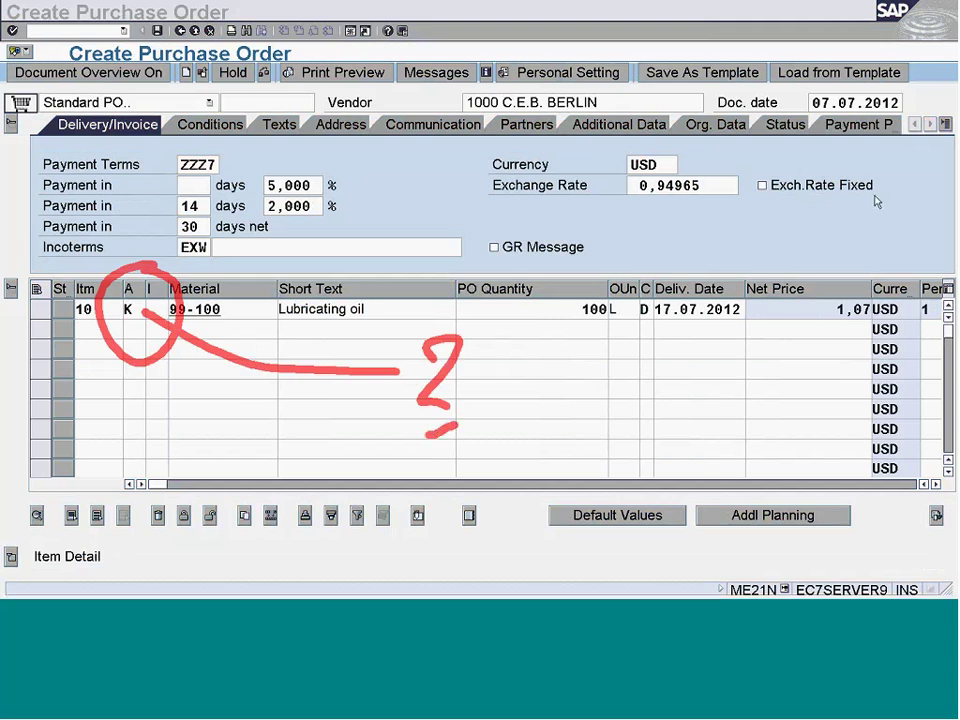
key("Escape")
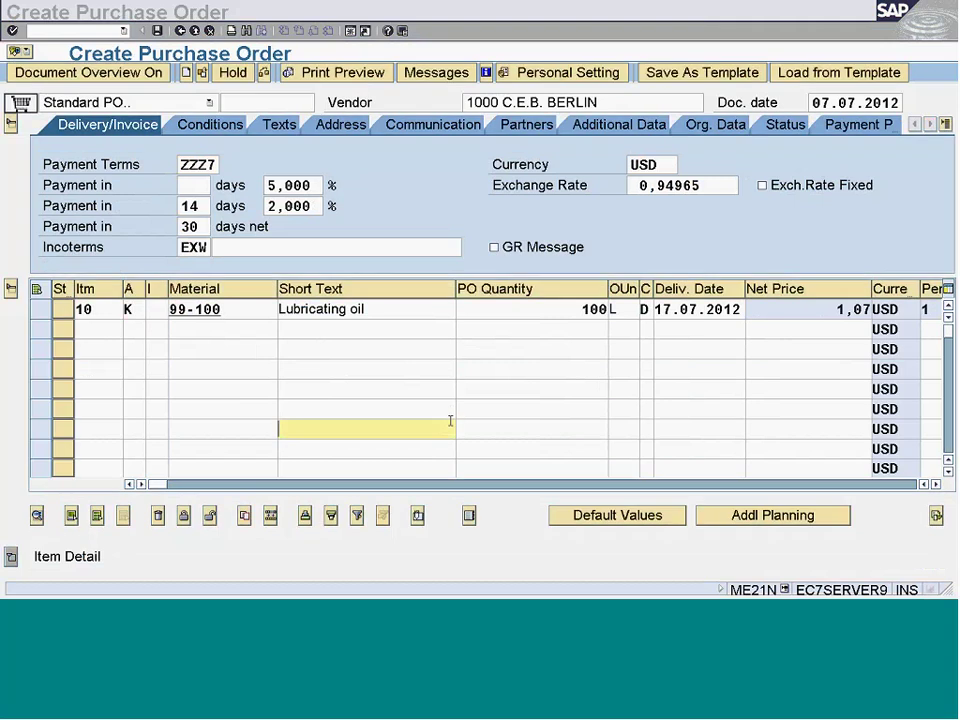
Reopen the item details and examine the cost center in the account assignment.
left_click(10, 557)
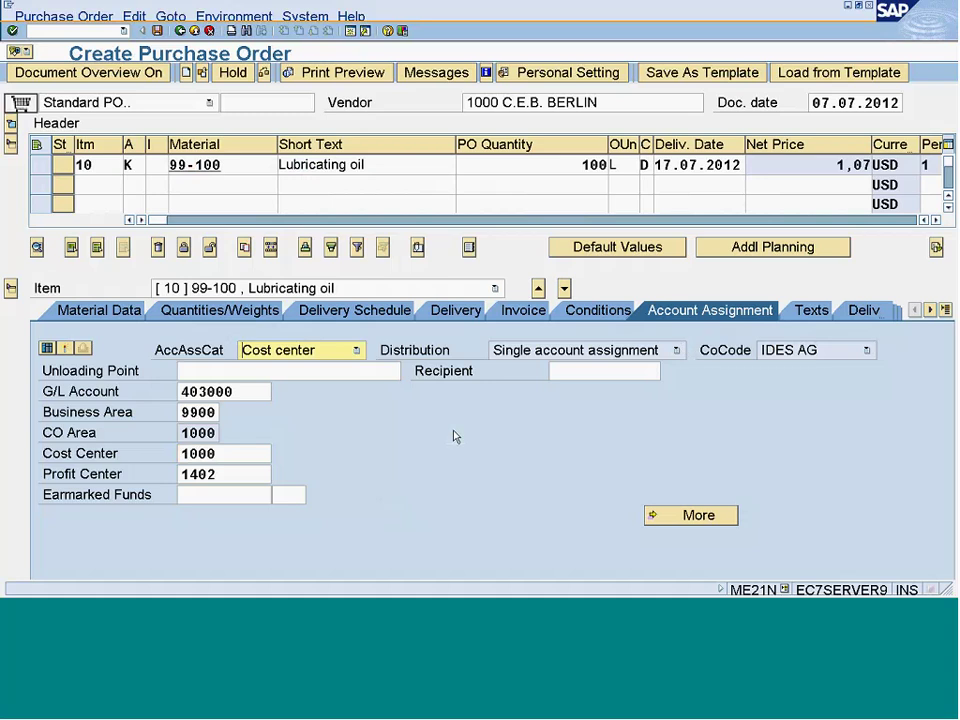
left_click(246, 455)
key("shift+Home")
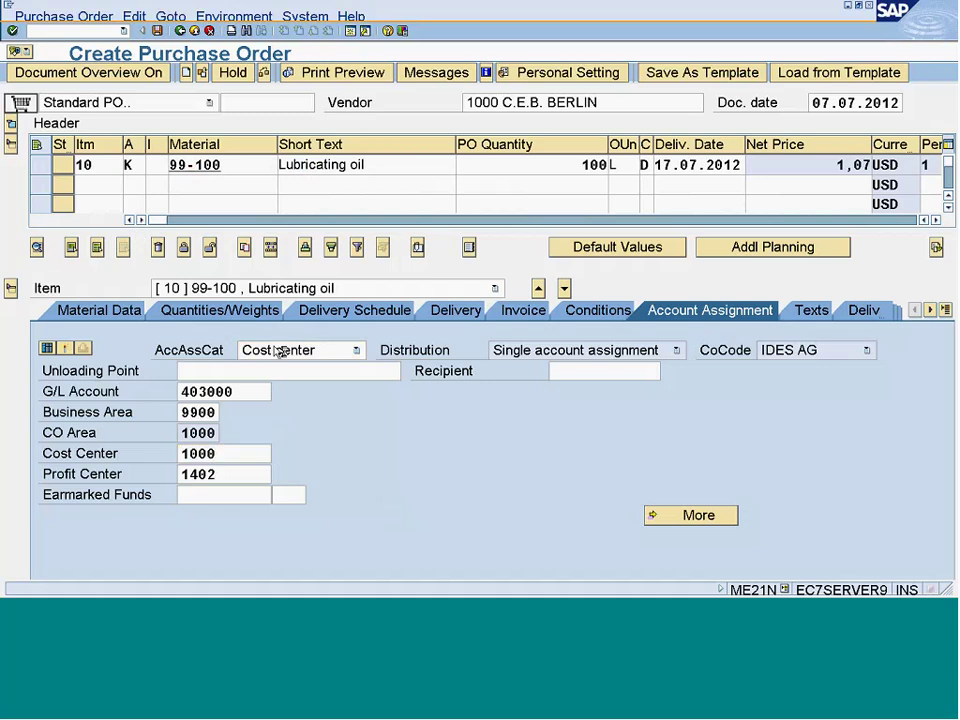
Save the purchase order and copy its number from the detailed confirmation message.
key("Return")
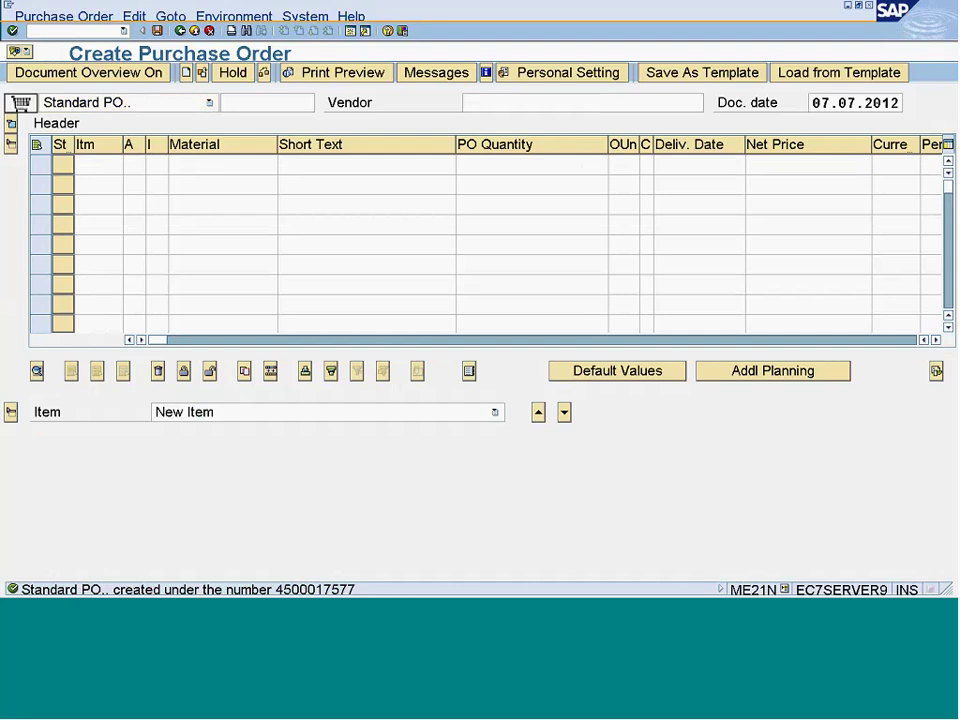
double_click(298, 590)
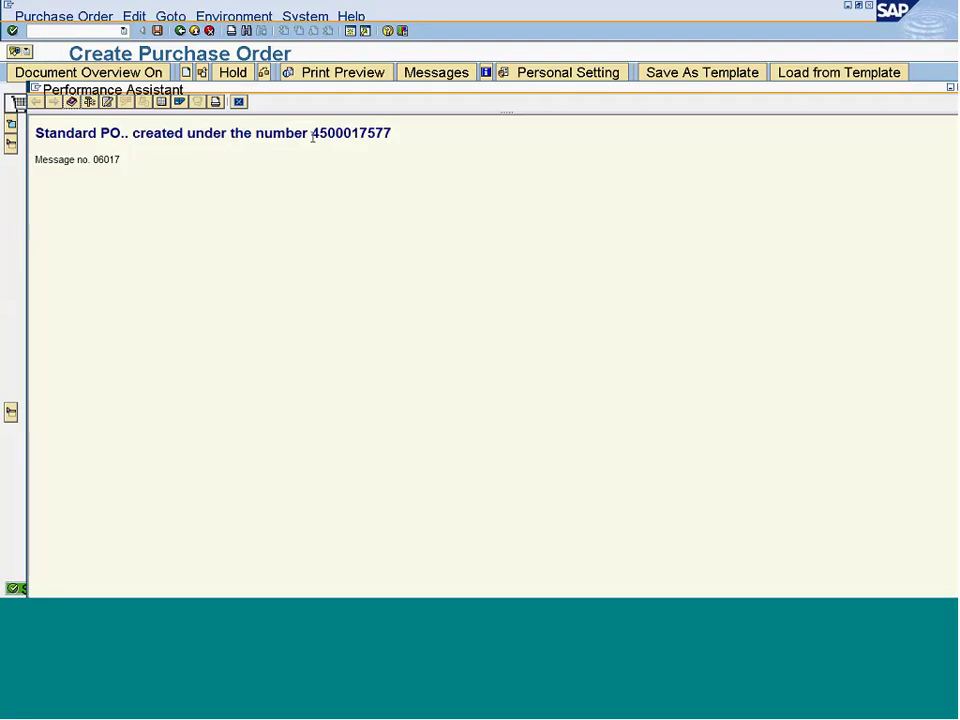
left_click_drag(312, 133, 367, 133)
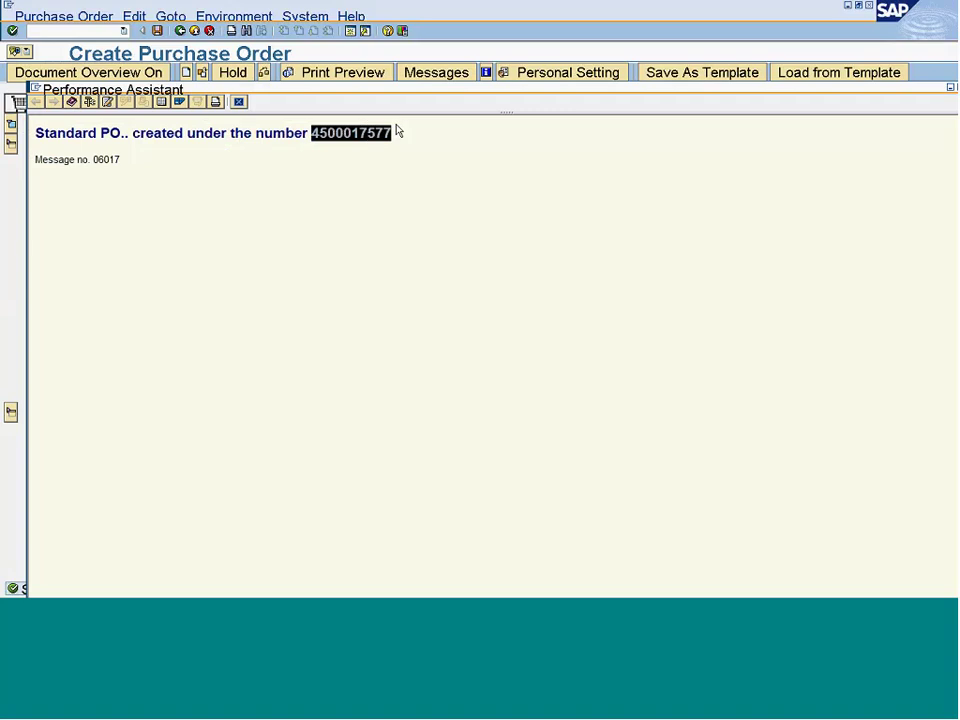
left_click(240, 102)
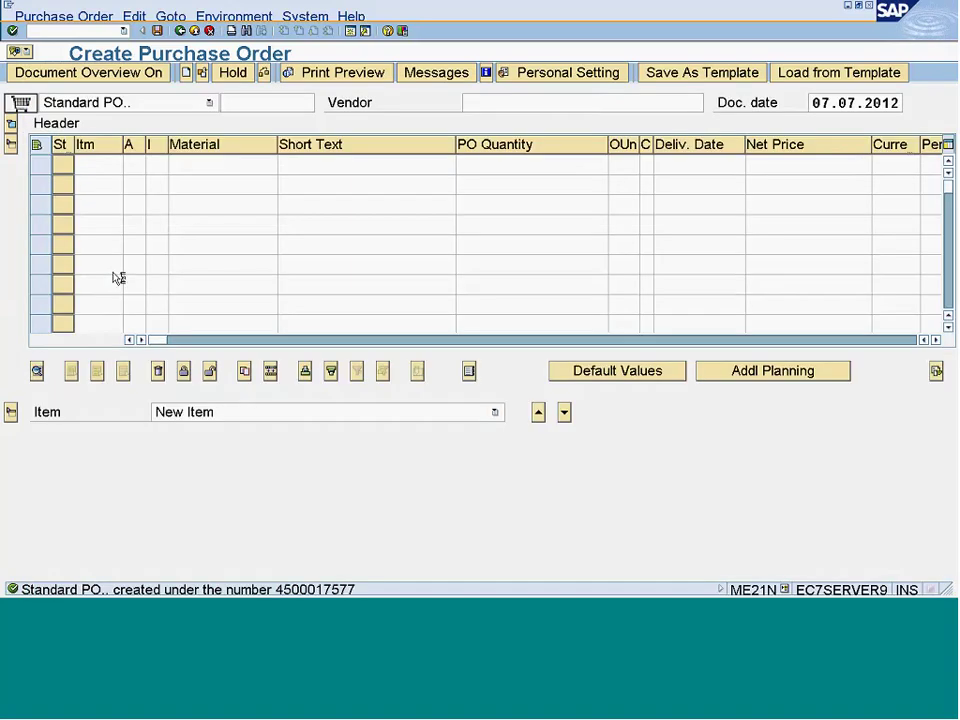
Switch to transaction MIGO and load the newly created purchase order by pasting its copied number.
left_click(91, 167)
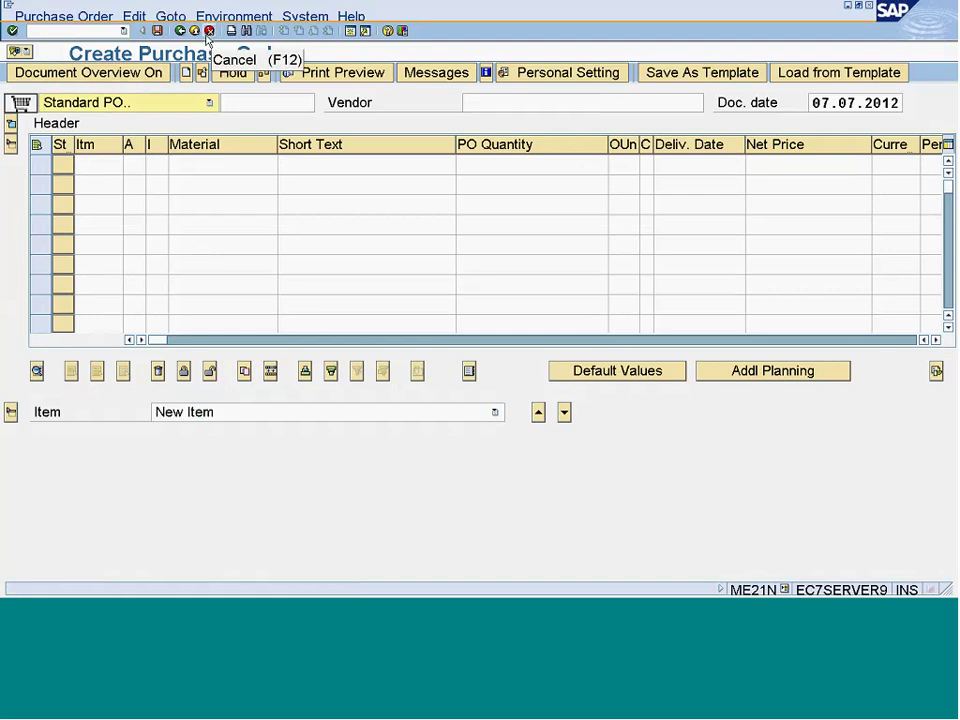
left_click(60, 30)
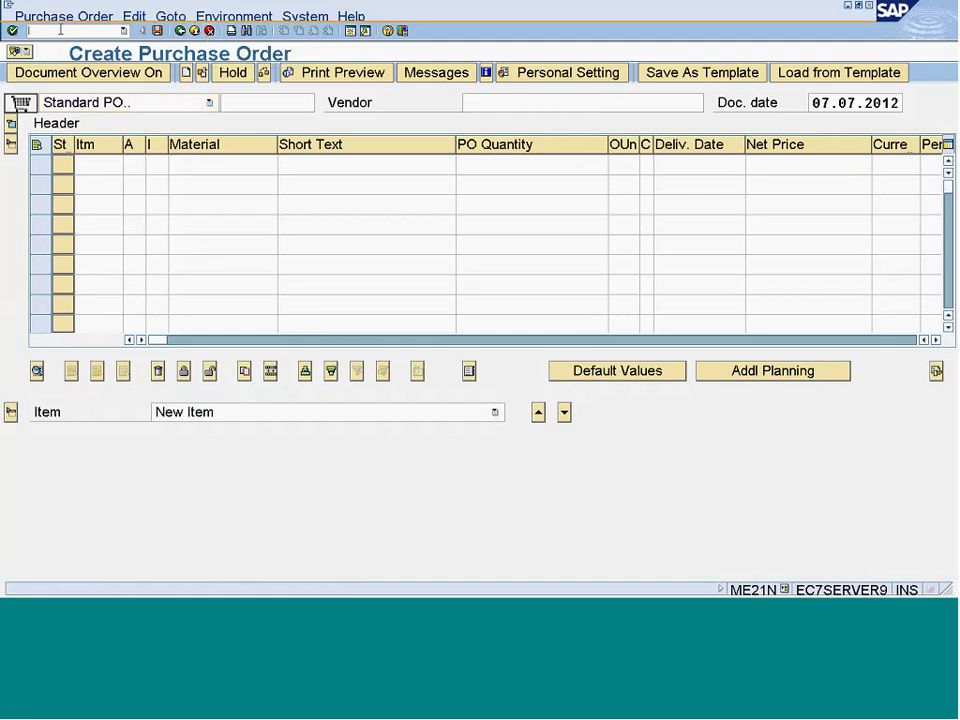
type("/nm")
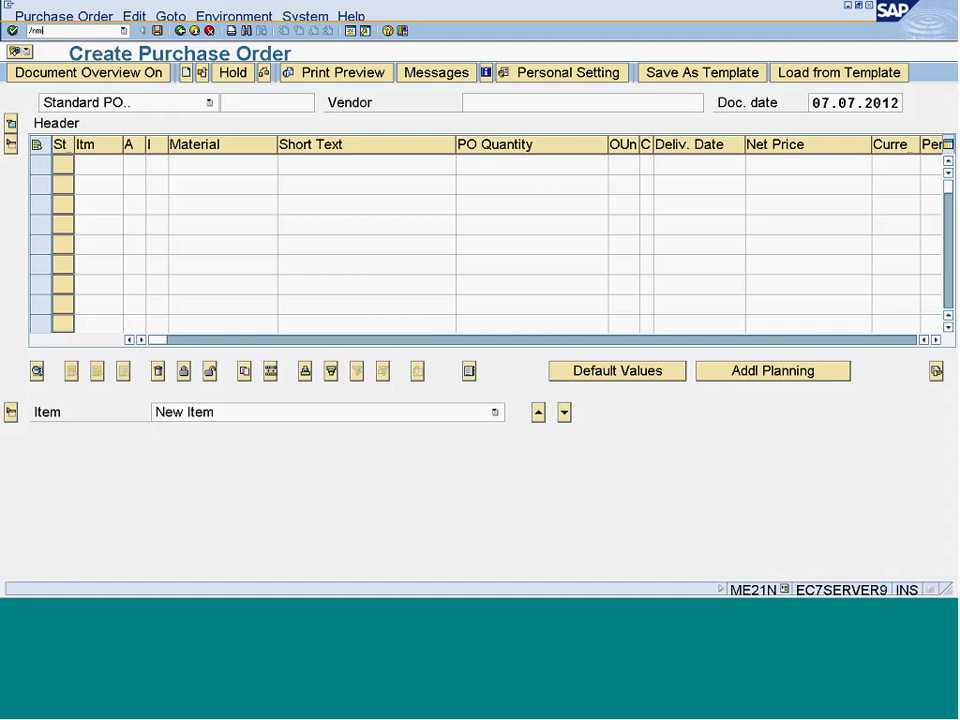
key("Return")
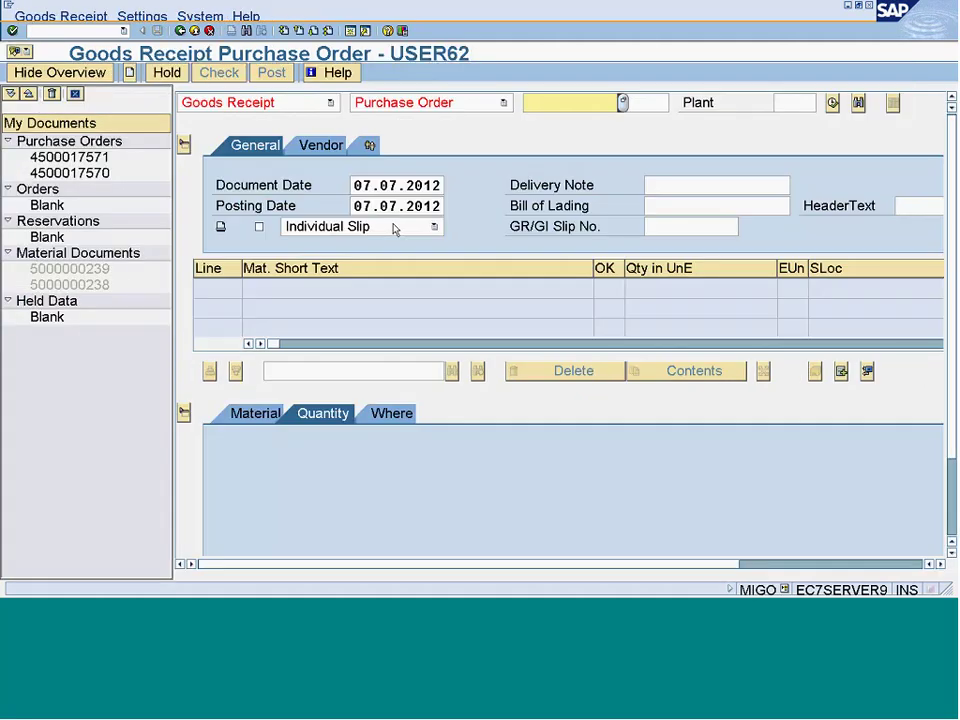
key("ctrl+v")
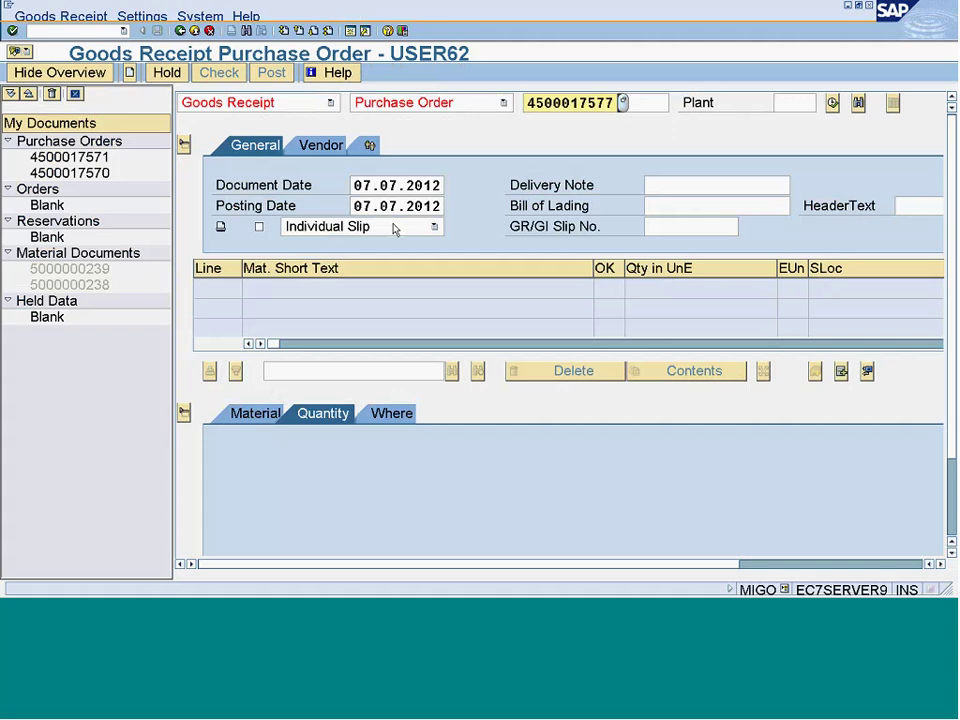
key("Return")
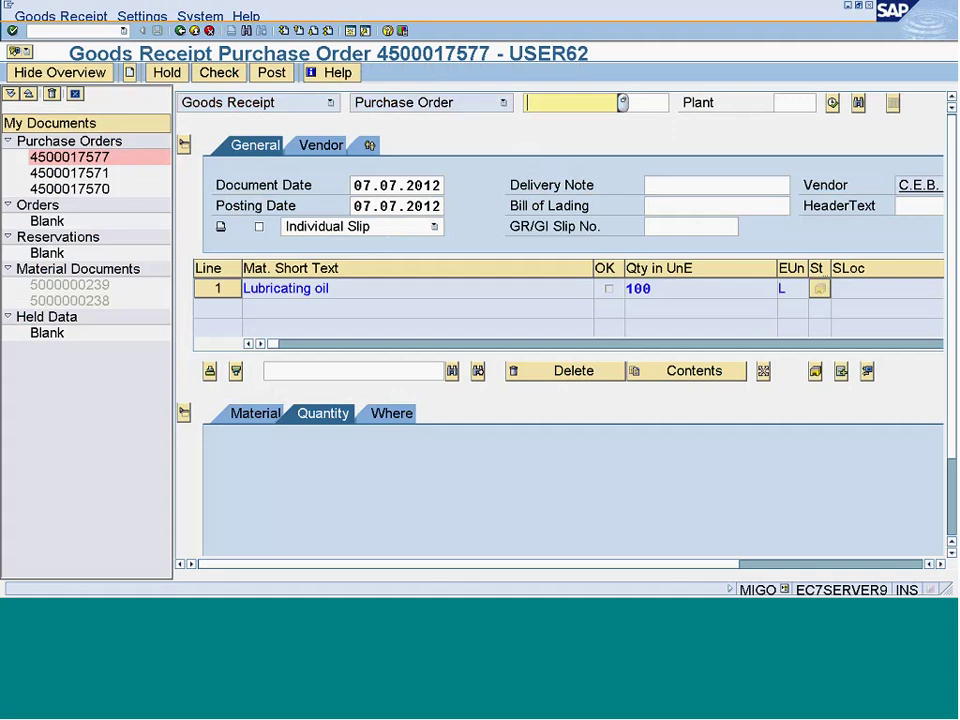
Enter "this to CC" as the delivery note of the goods receipt and review the lubricating oil item's quantities.
left_click(652, 185)
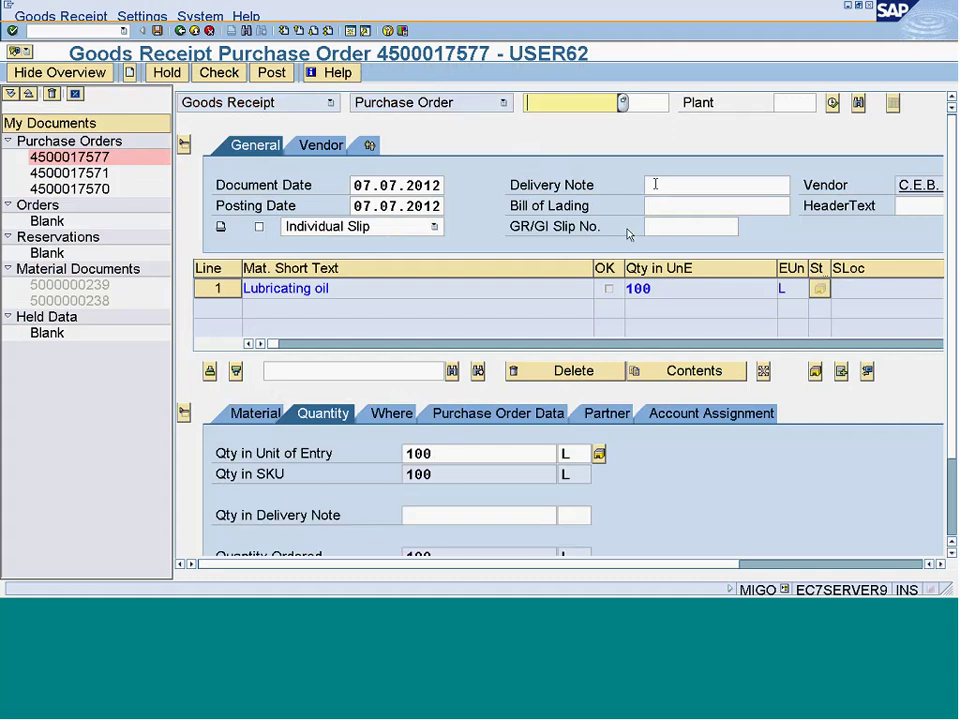
type("t")
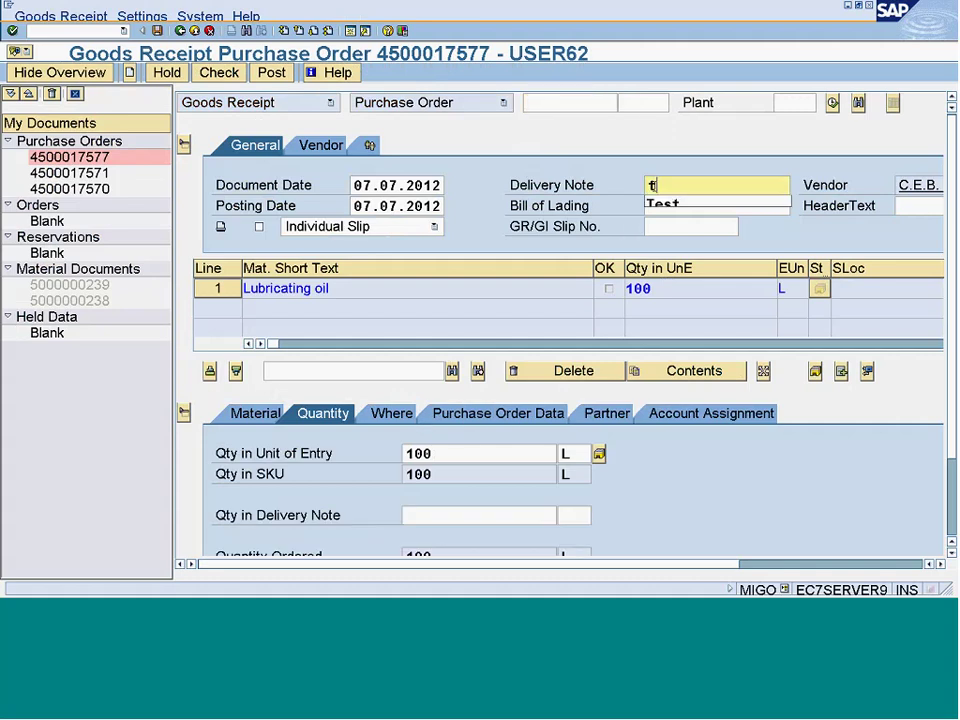
type("his to CC")
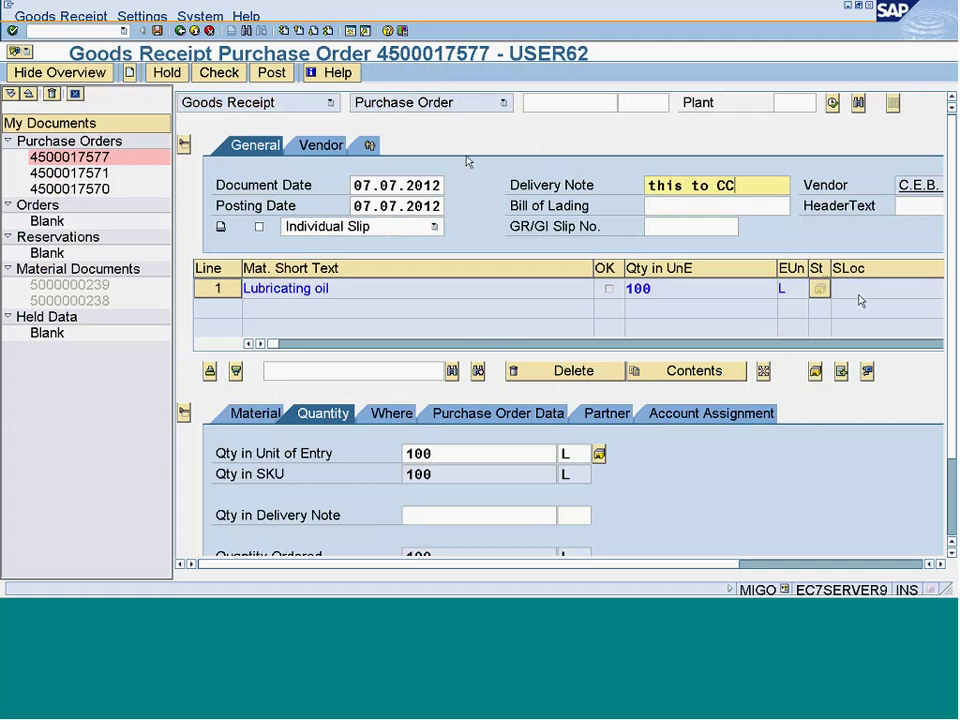
scroll(955, 305, "down", 1)
scroll(955, 305, "down", 3)
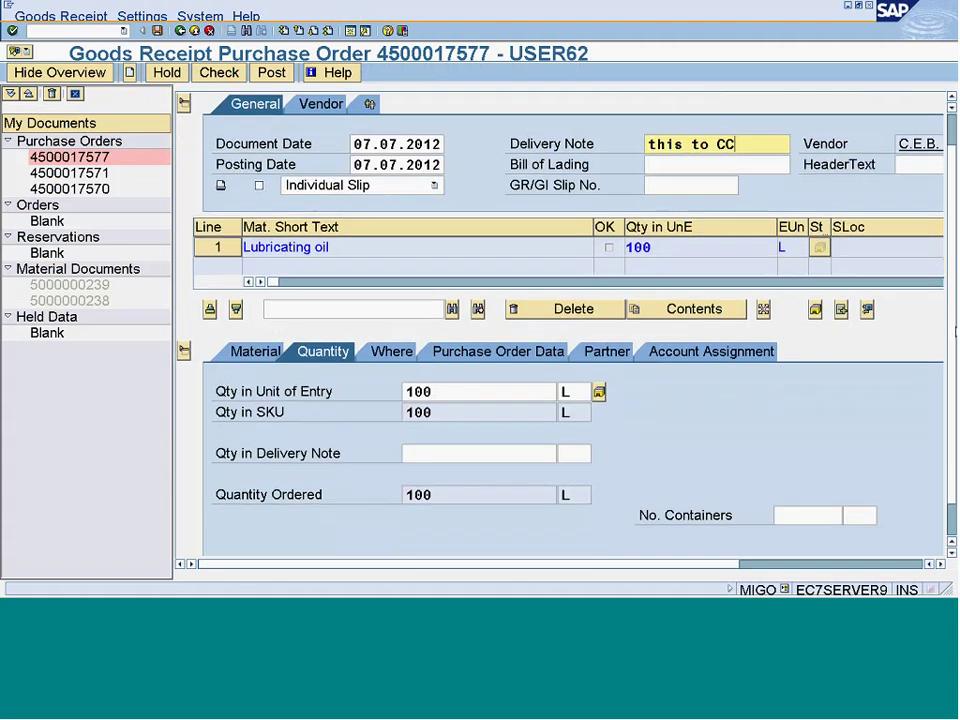
scroll(955, 305, "up", 4)
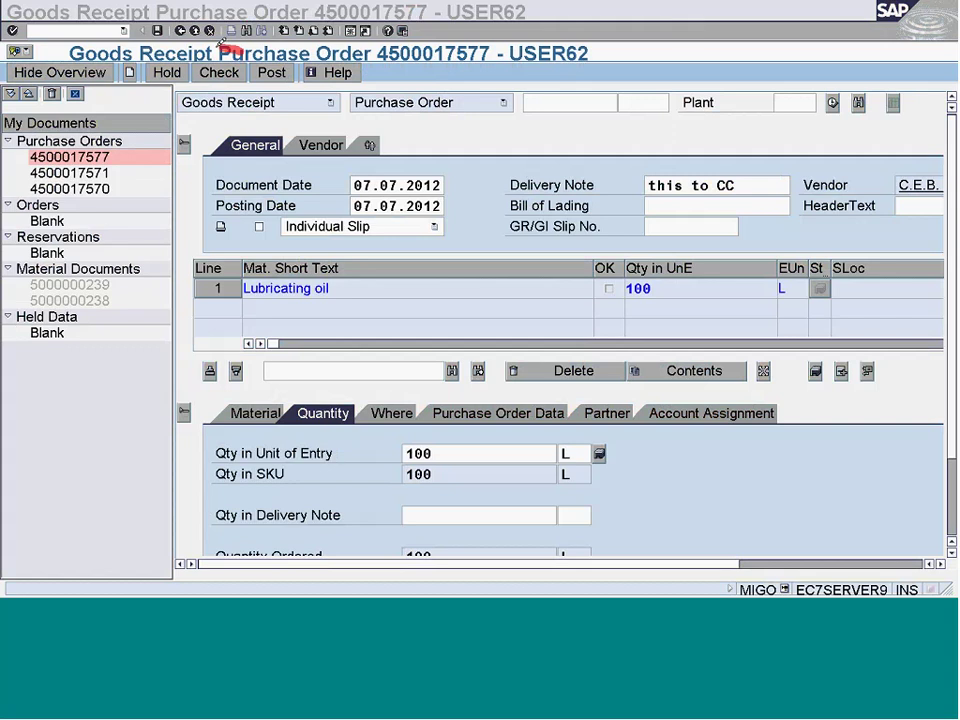
mouse_move(226, 45)
left_mouse_down()
mouse_move(143, 72)
mouse_move(234, 46)
left_mouse_up()
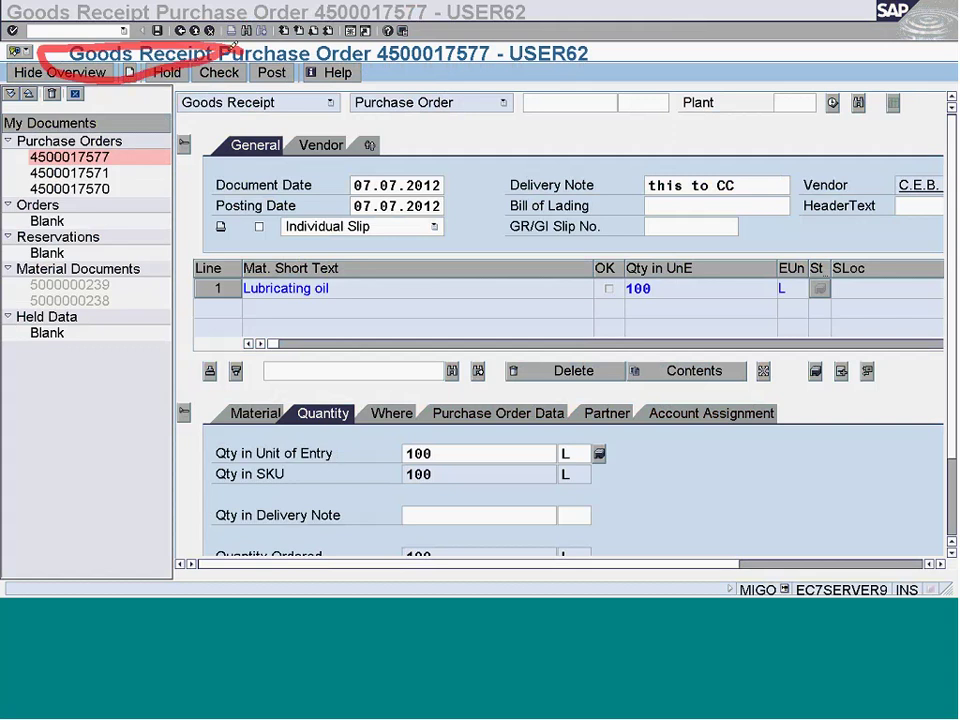
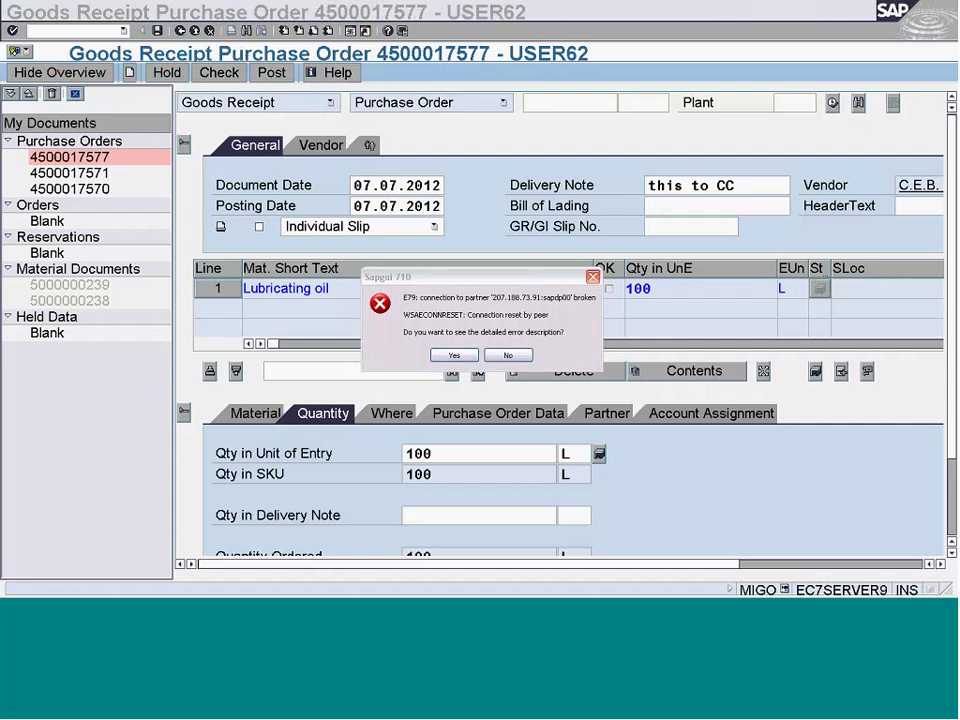
Decline the detailed error description for the broken connection and open the ECC 6.05 EP system from SAP Logon.
left_click(507, 355)
key("alt+Tab")
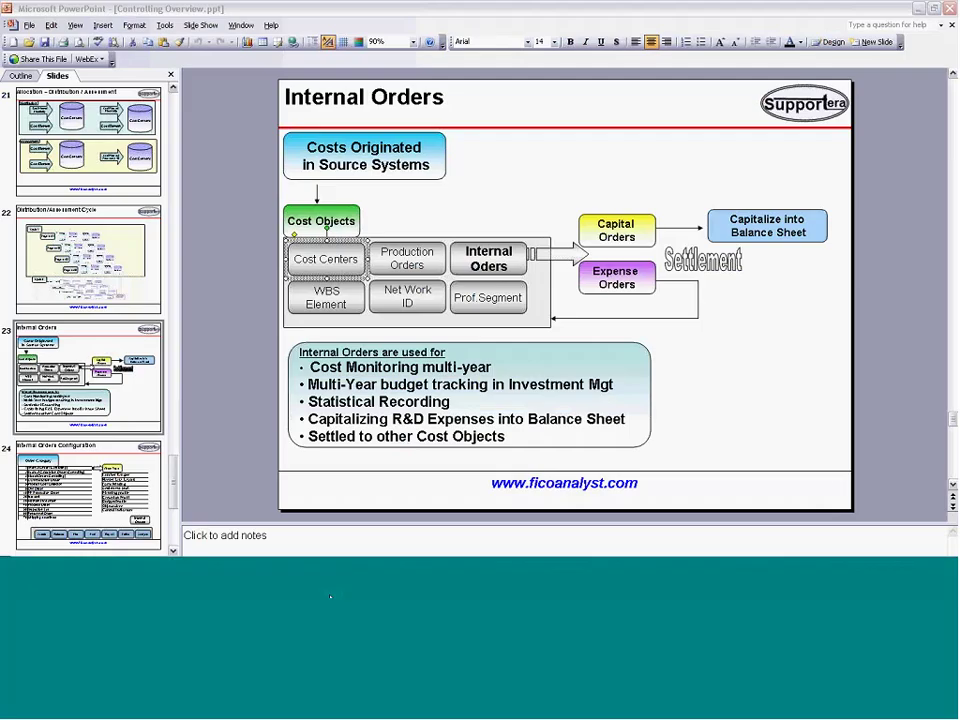
key("alt+Tab")
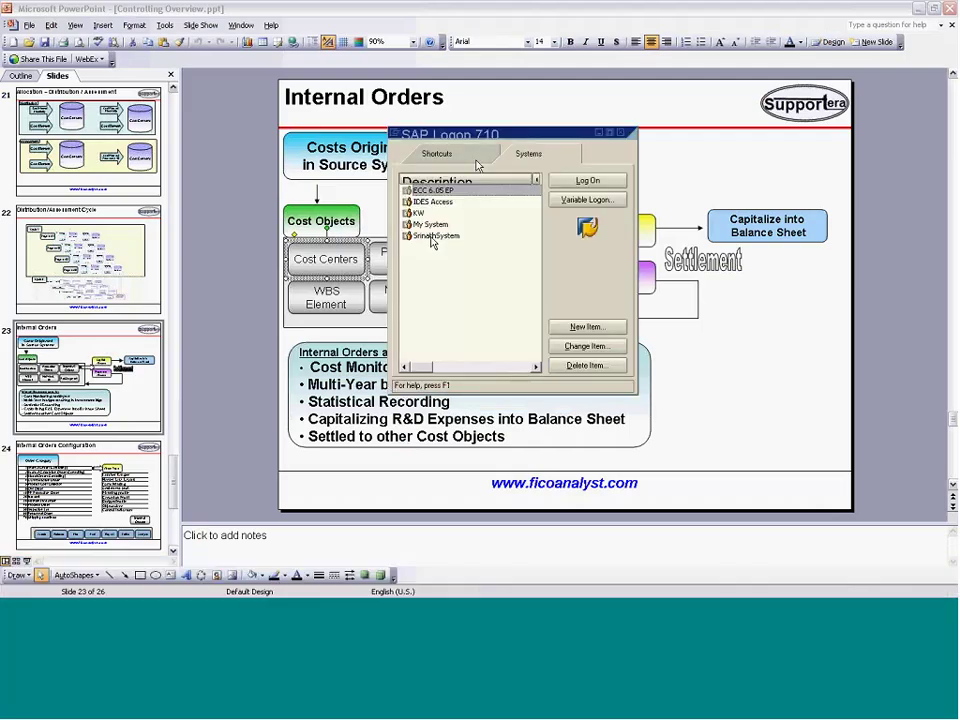
double_click(428, 192)
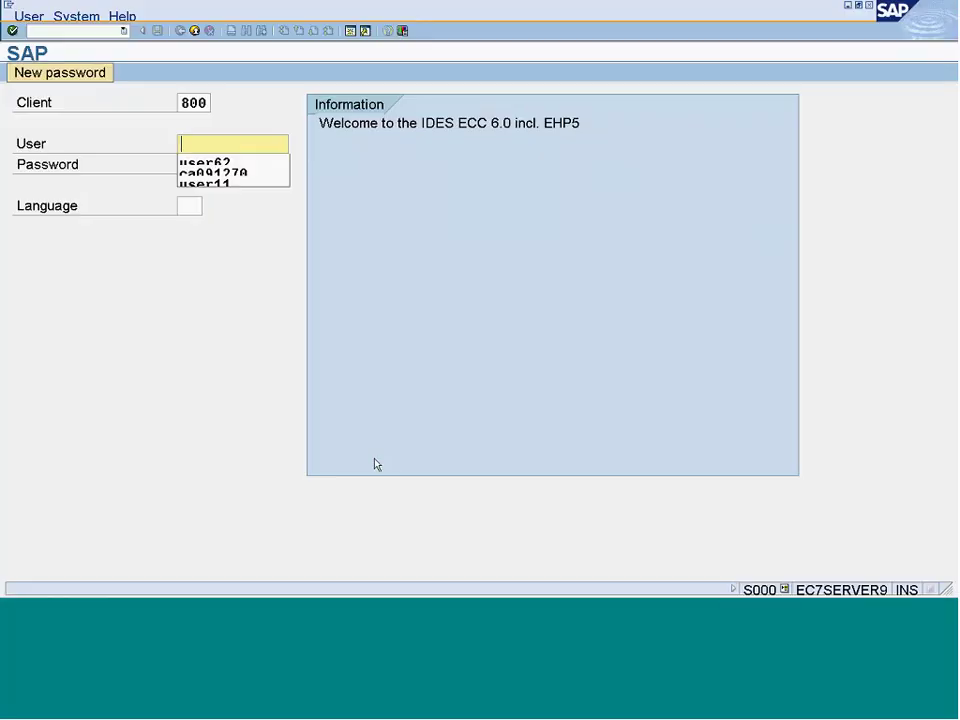
Log on to client 800 with the user name and password, continuing with this logon and ending any other logons.
left_click(205, 162)
left_click(224, 164)
key("ctrl+v")
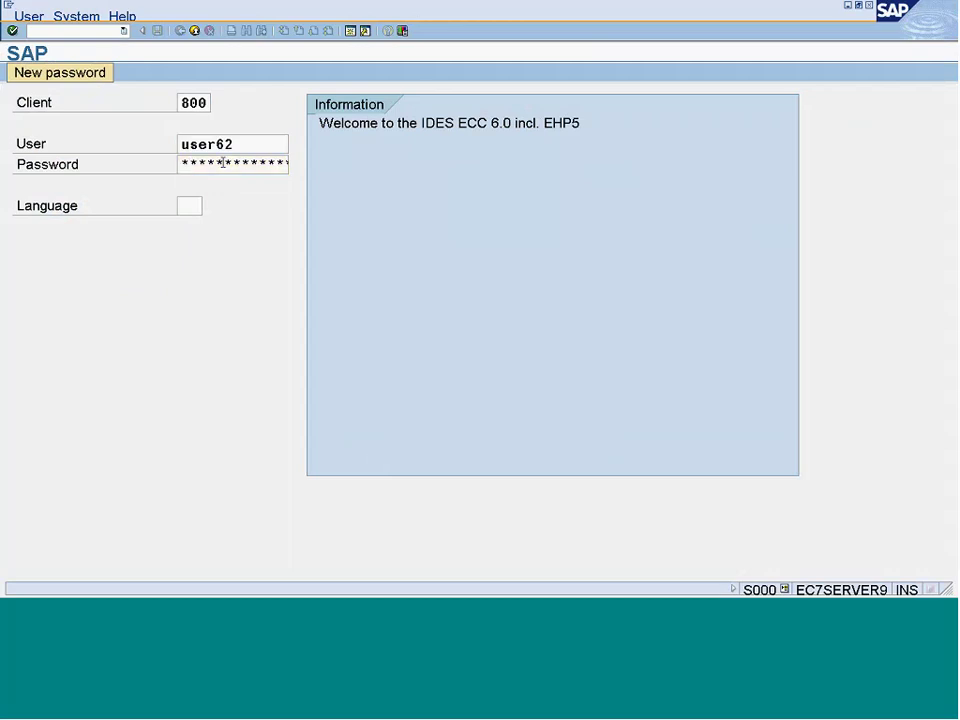
key("Return")
left_click_drag(210, 295, 243, 204)
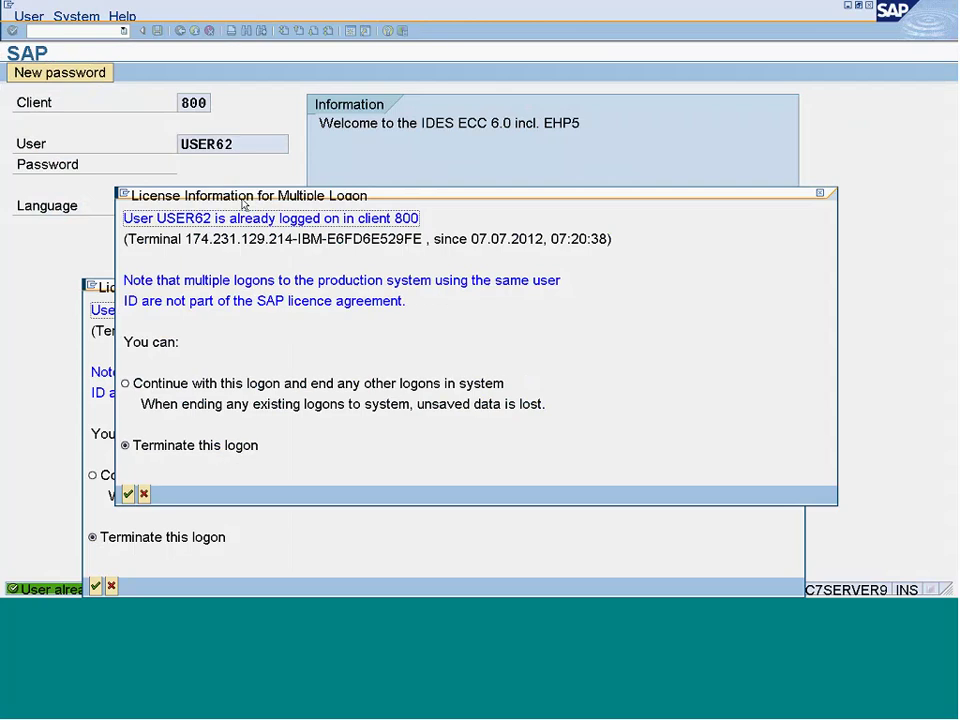
left_click(156, 390)
key("Return")
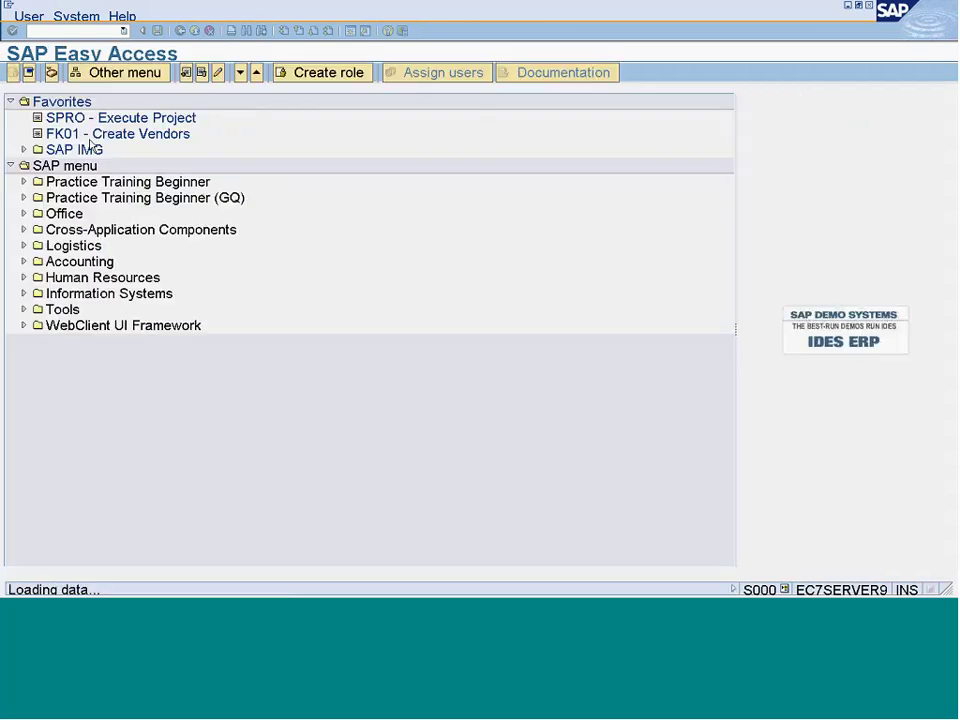
Reopen transaction MIGO and load the most recent purchase order for its goods receipt.
left_click(68, 31)
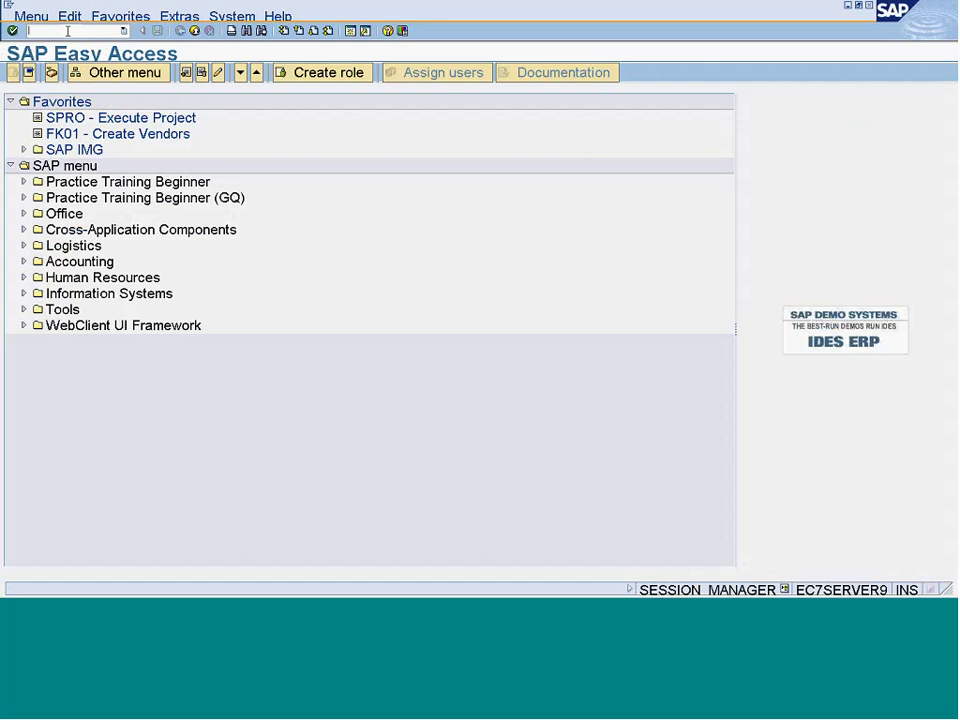
type("migo")
key("Return")
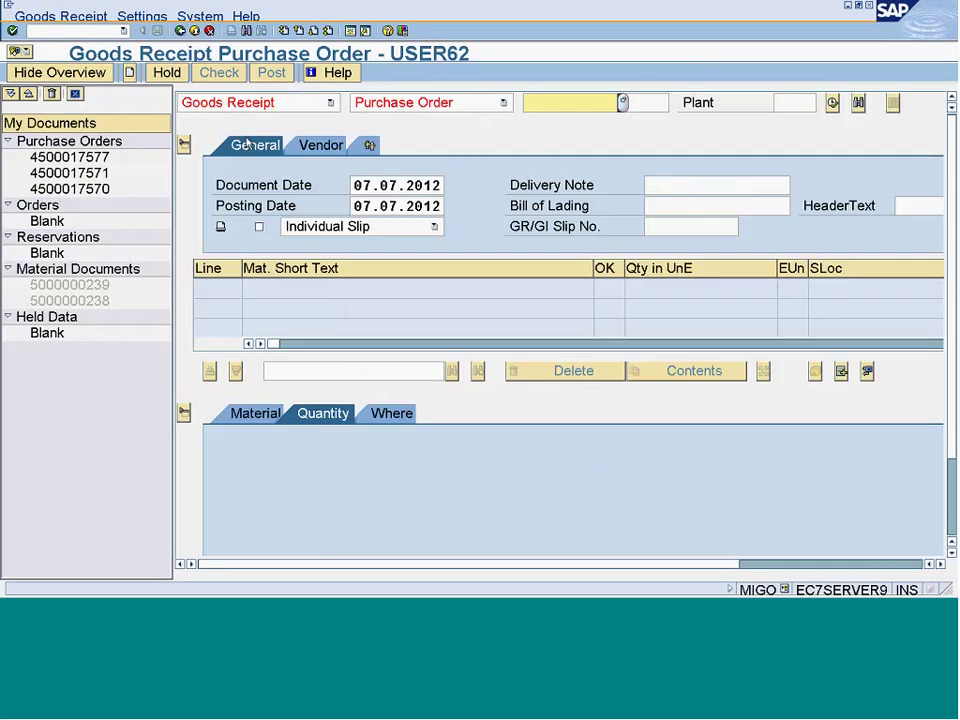
left_click(545, 104)
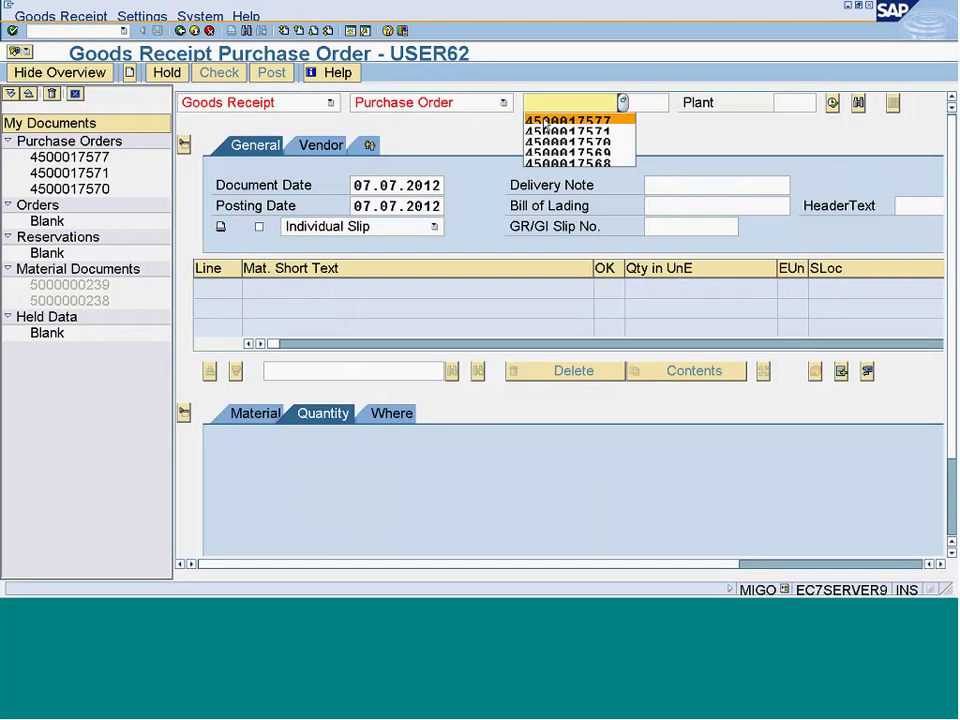
left_click(547, 122)
key("Return")
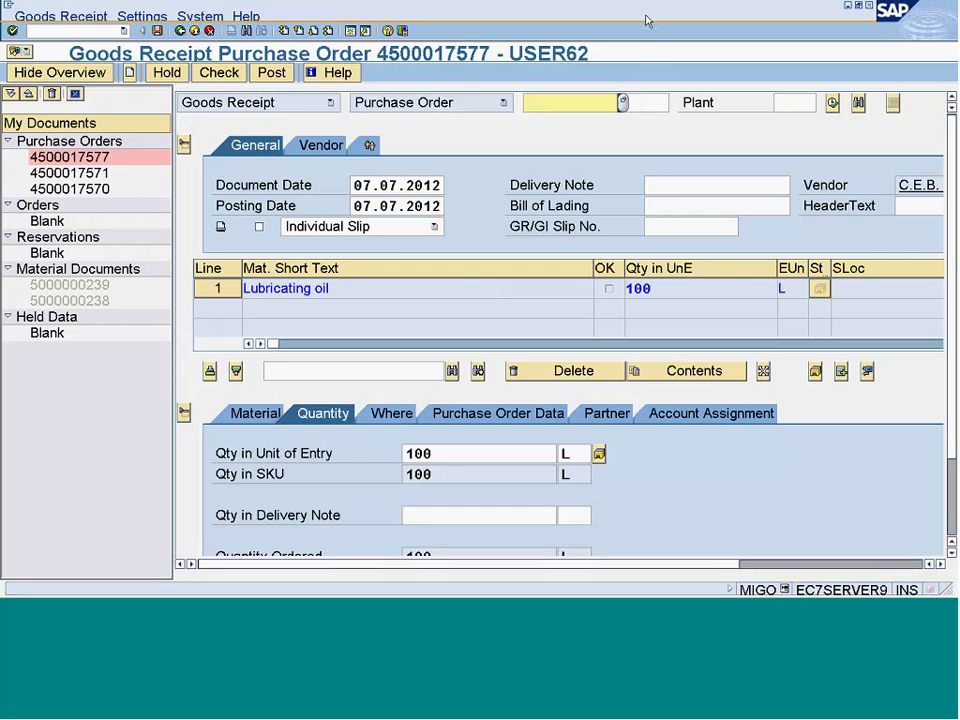
key("F4")
mouse_move(210, 45)
left_mouse_down()
mouse_move(137, 37)
mouse_move(100, 62)
mouse_move(180, 68)
mouse_move(160, 40)
left_mouse_up()
left_click_drag(380, 70, 502, 70)
key("Escape")
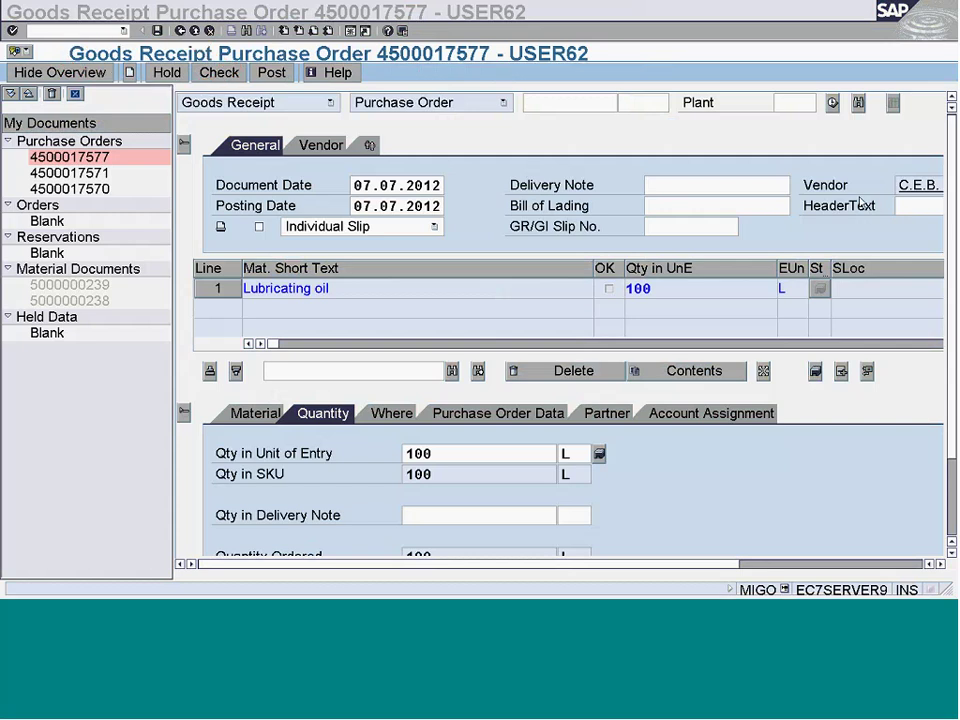
Mark the lubricating oil line of the goods receipt as Item OK.
left_click(447, 453)
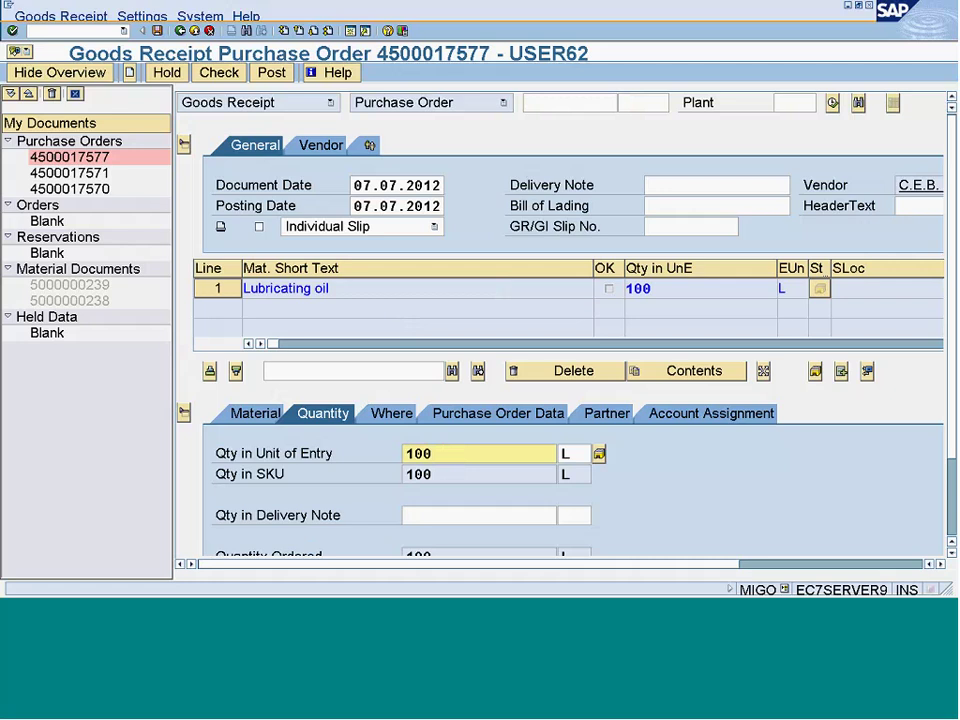
scroll(720, 441, "down", 2)
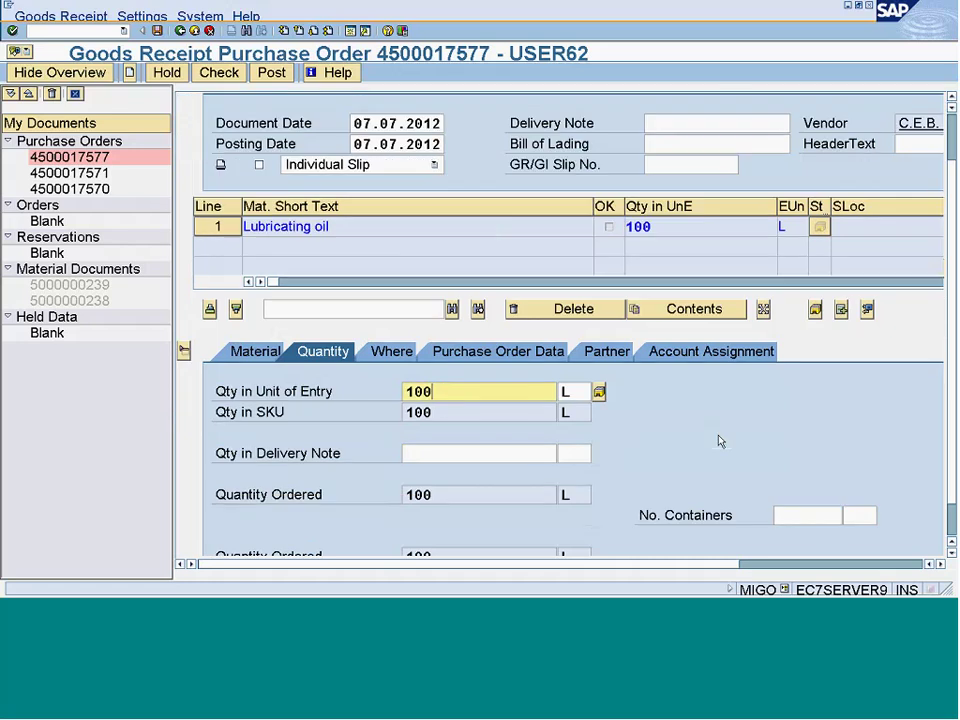
scroll(720, 441, "down", 2)
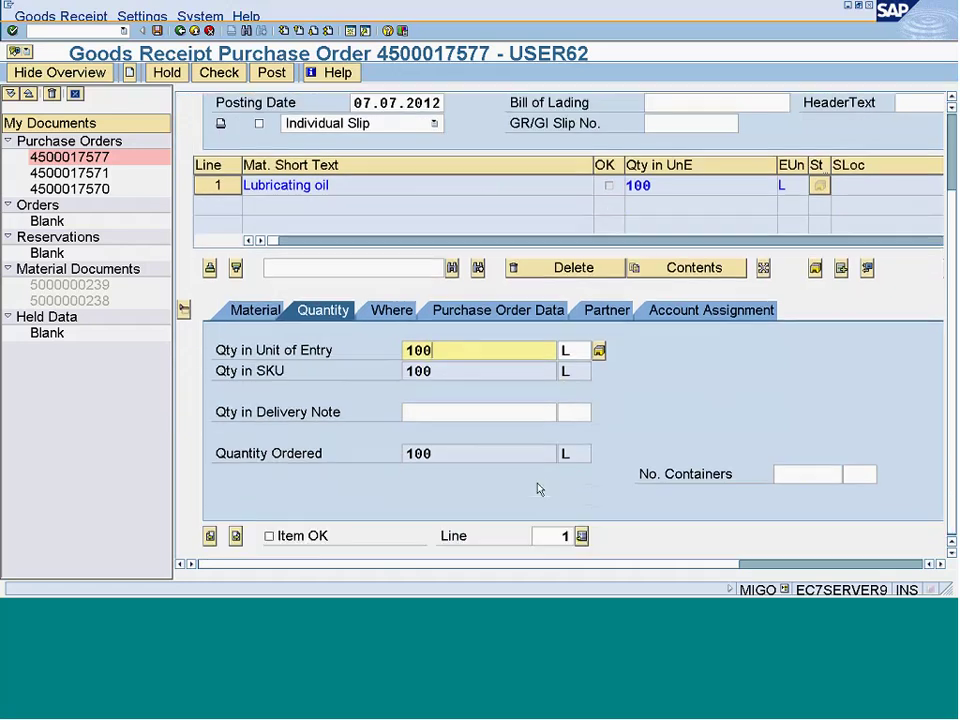
left_click(269, 536)
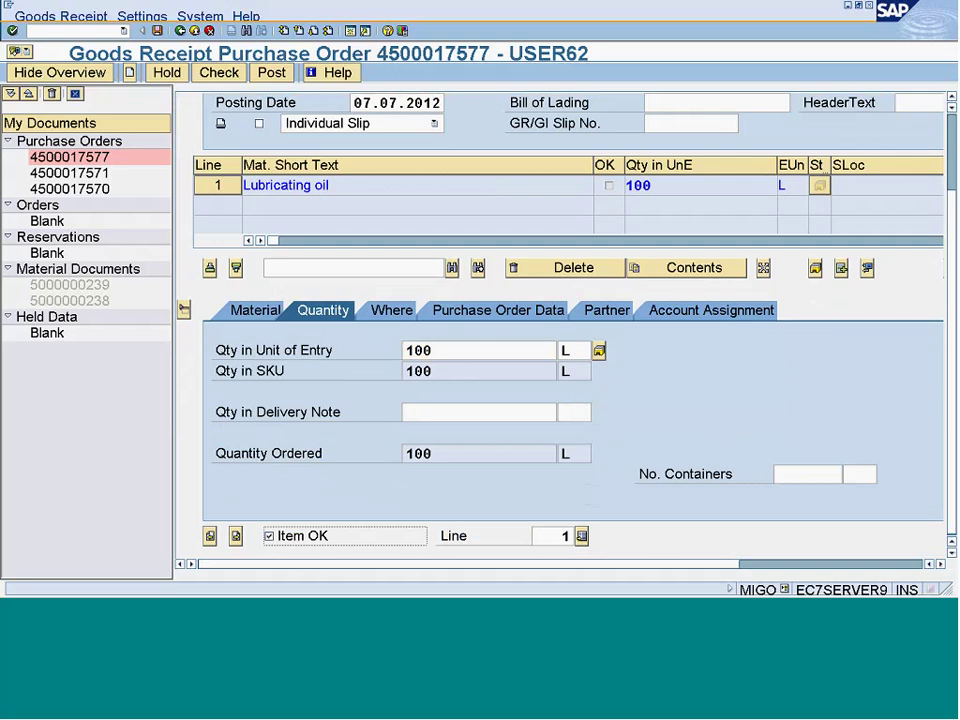
Try to post the goods receipt for the lubricating oil and close the message log.
scroll(953, 335, "up", 5)
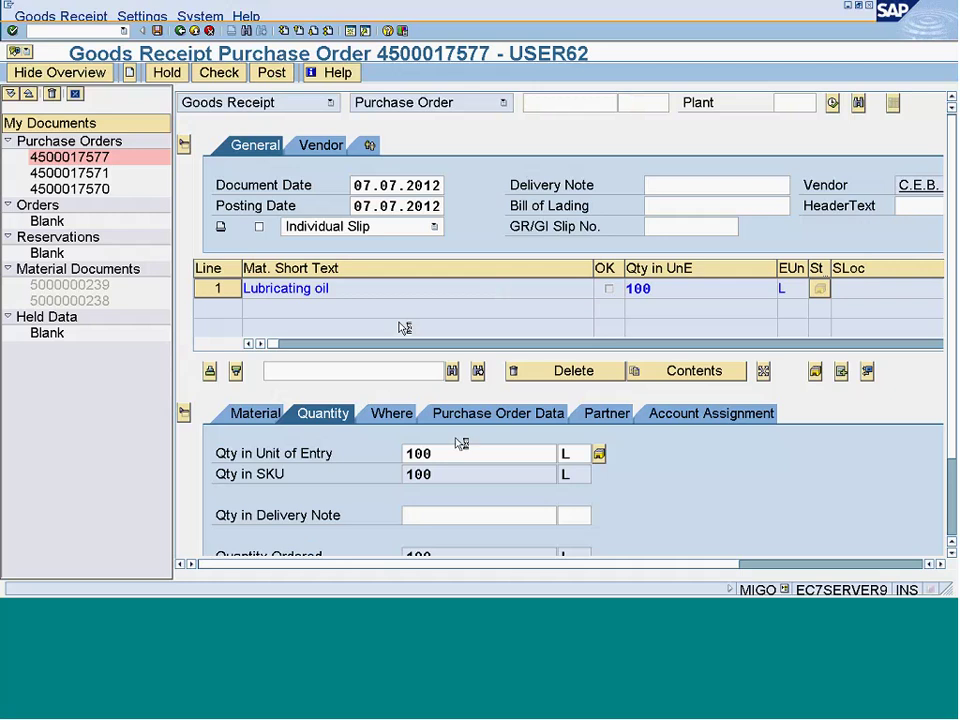
key("Return")
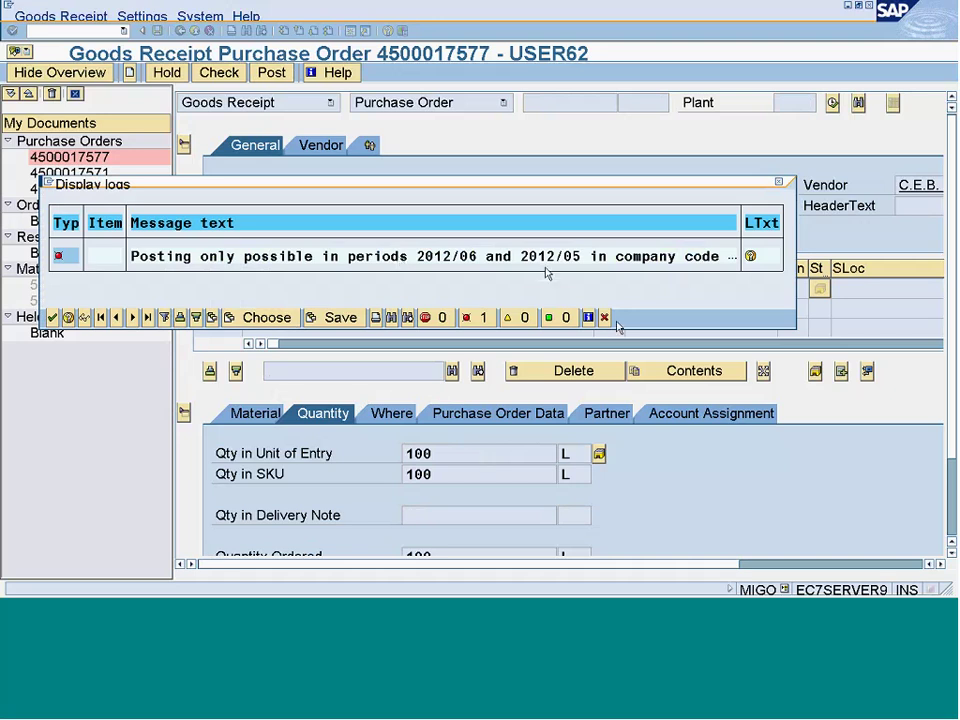
left_click(604, 317)
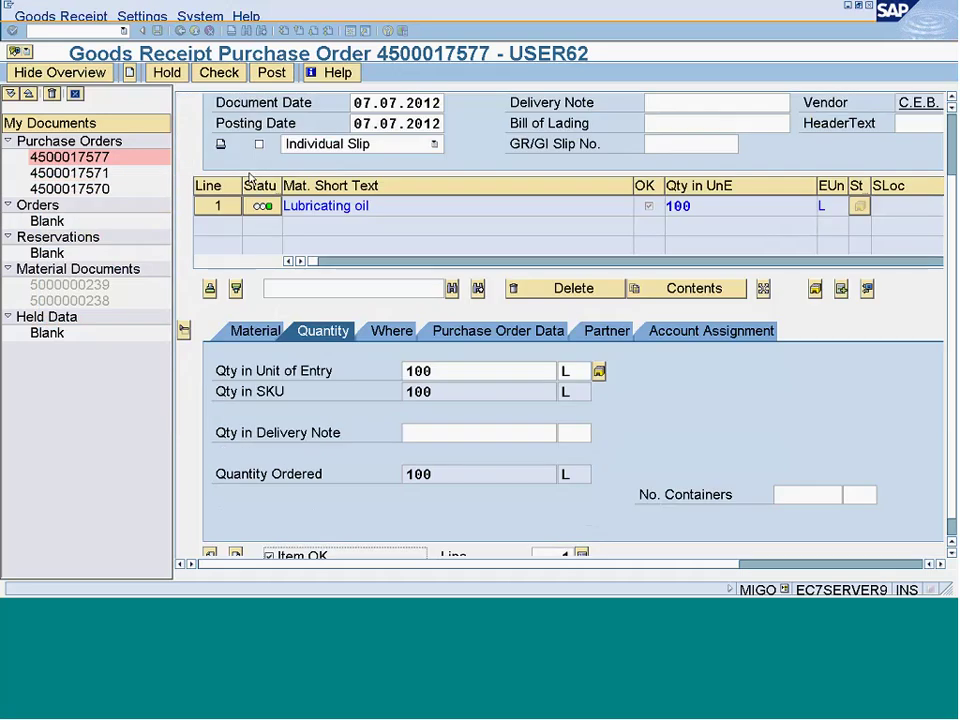
Set the goods receipt's document date and posting date to 07.05.2012 and post the receipt.
left_click(391, 103)
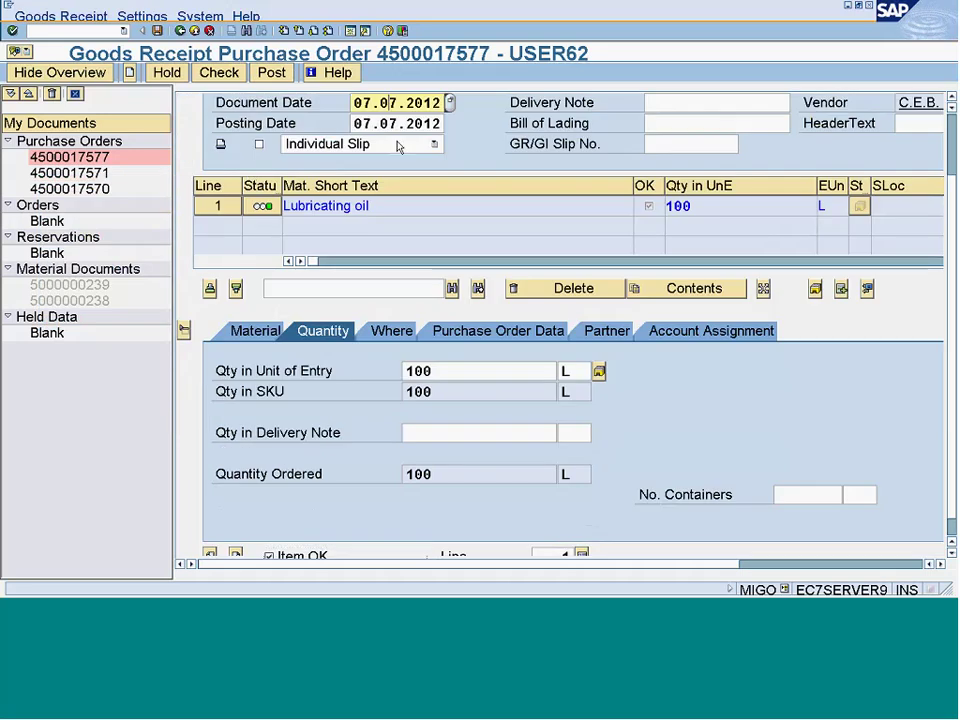
key("Delete")
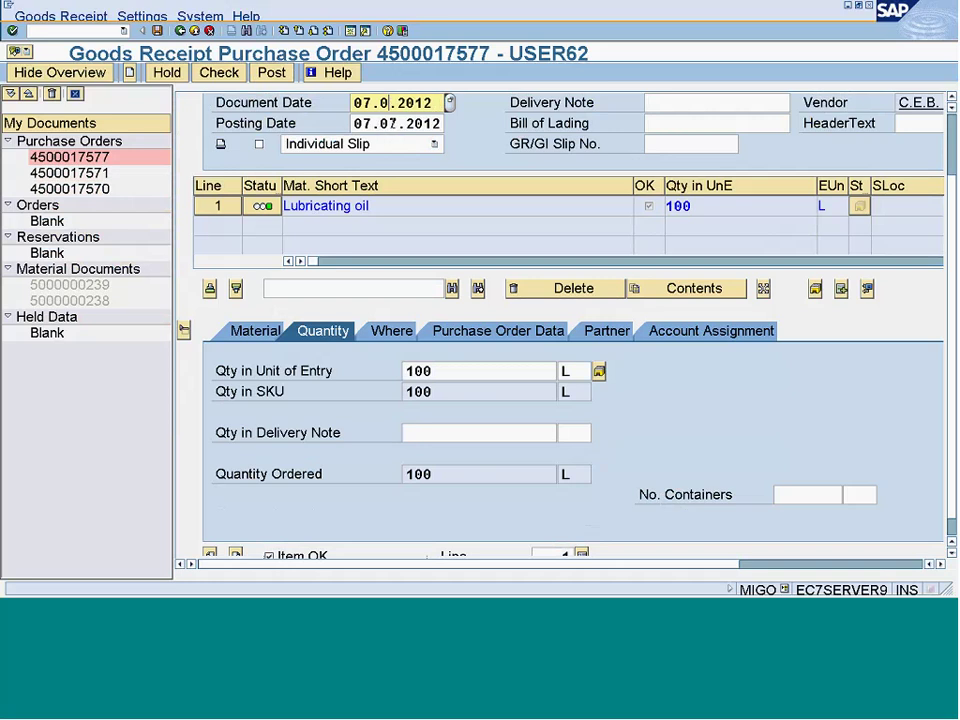
type("5")
left_click(391, 123)
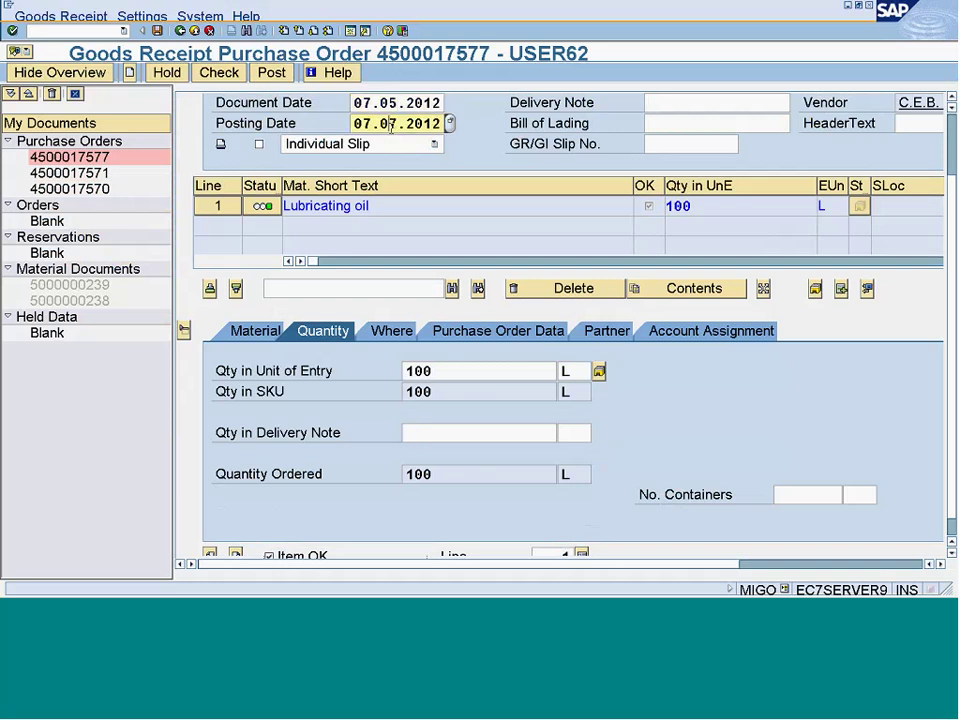
key("Delete")
type("5")
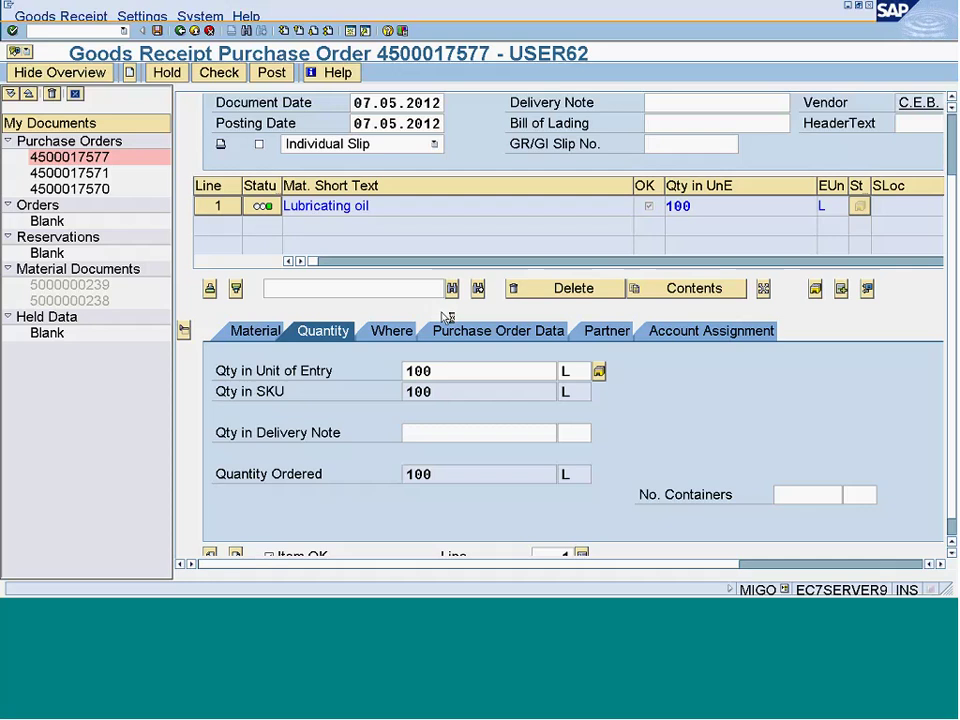
key("ctrl+s")
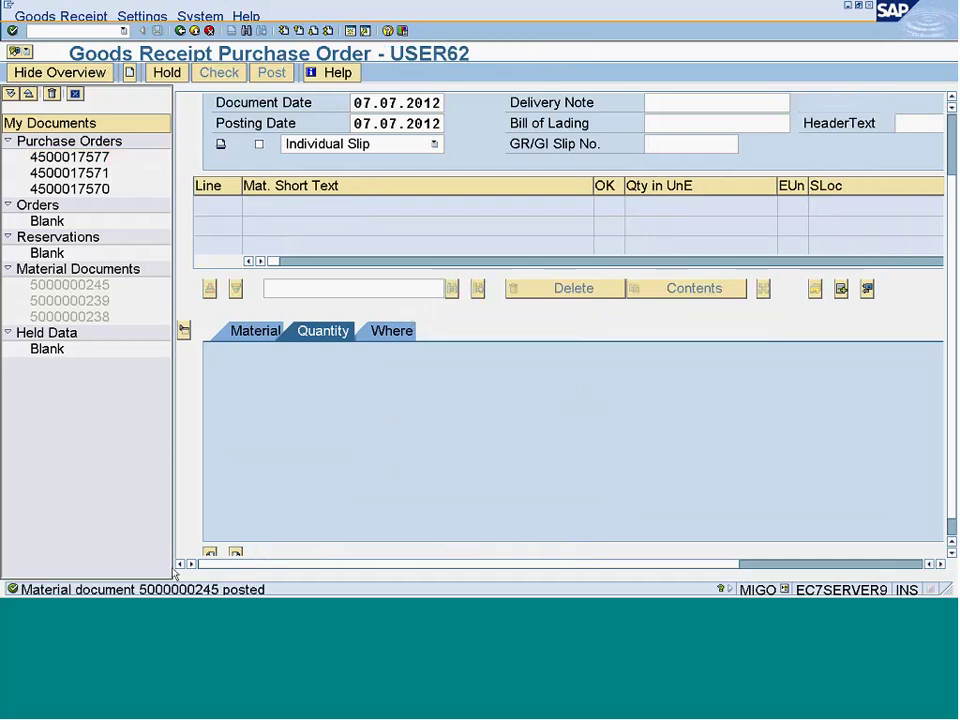
Display the posted material document in transaction MB03 and open its accounting document.
left_click(48, 31)
type("/nmb03")
key("Return")
key("Return")
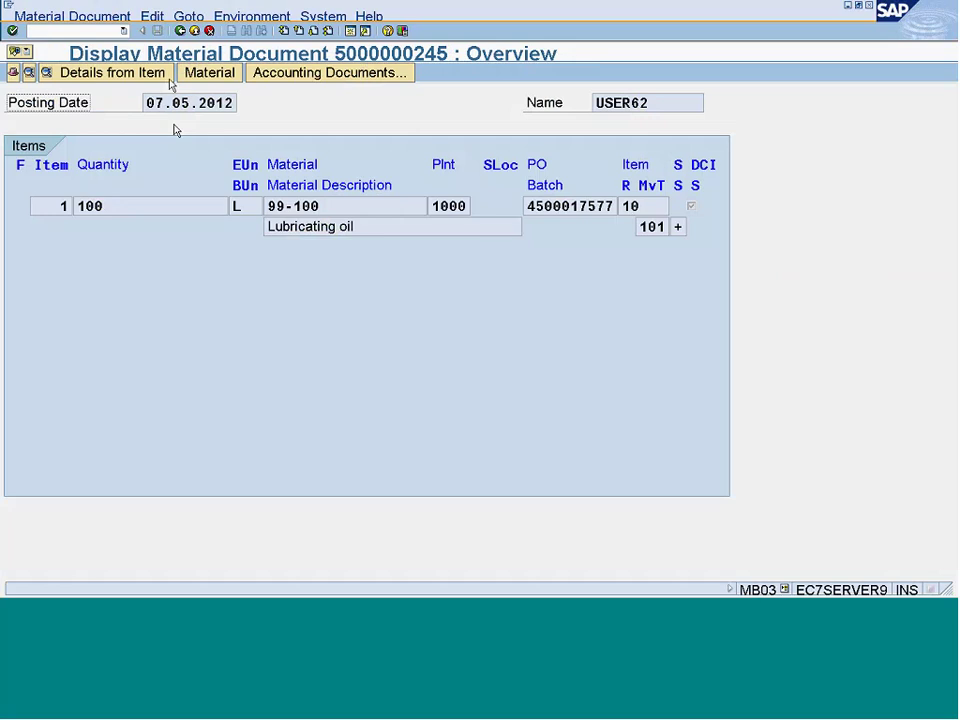
left_click(295, 72)
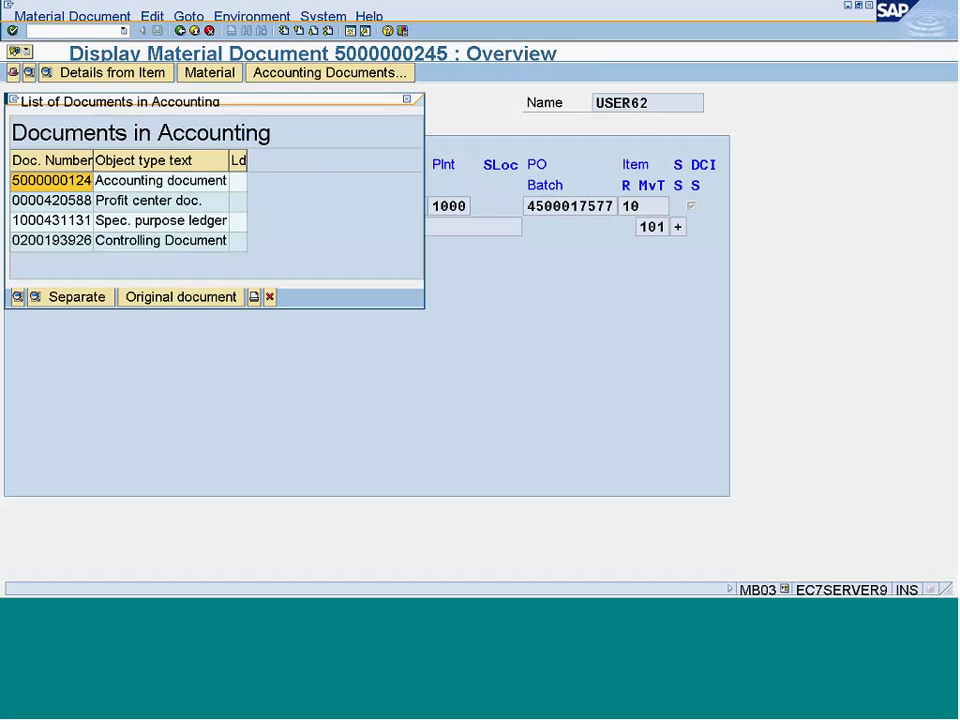
key("Return")
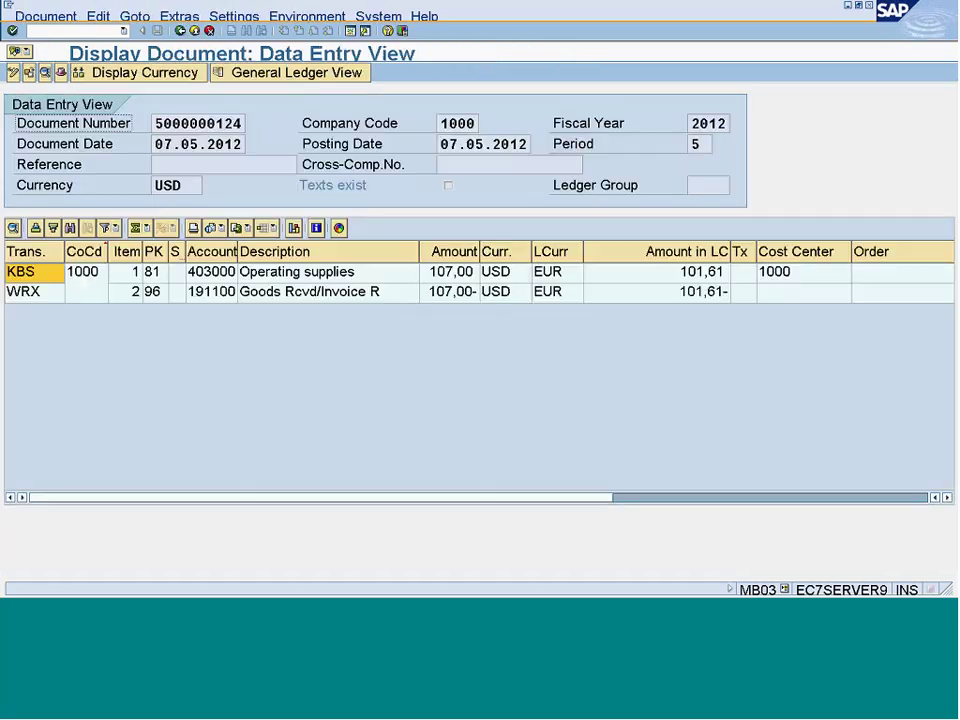
Examine the operating supplies and goods received/invoice received lines of the accounting document, including the cost center assignment.
left_click(786, 279)
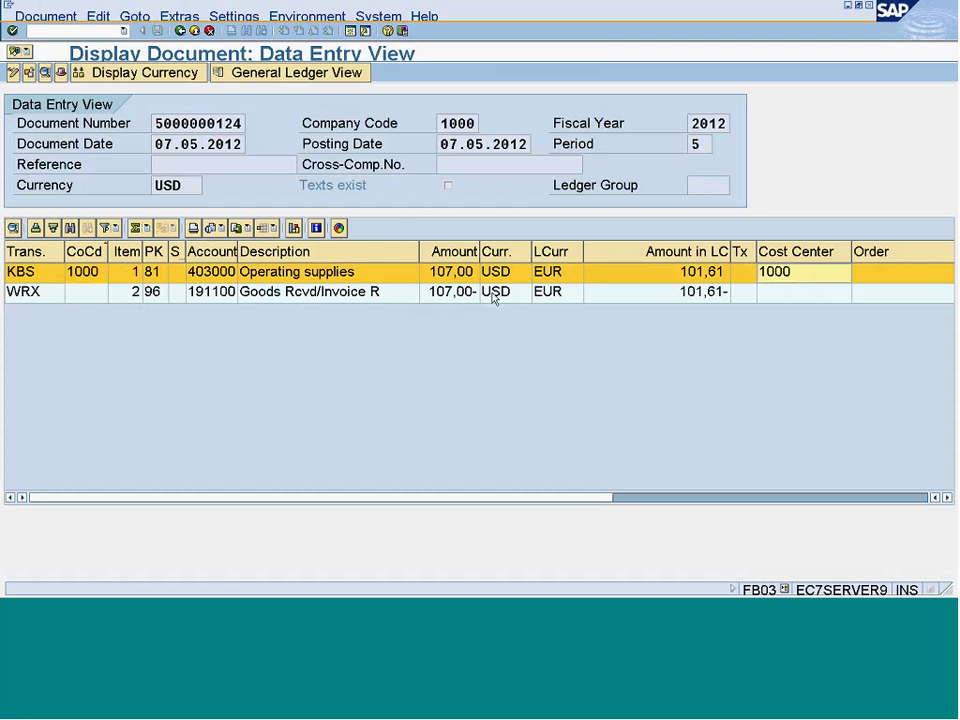
left_click(266, 295)
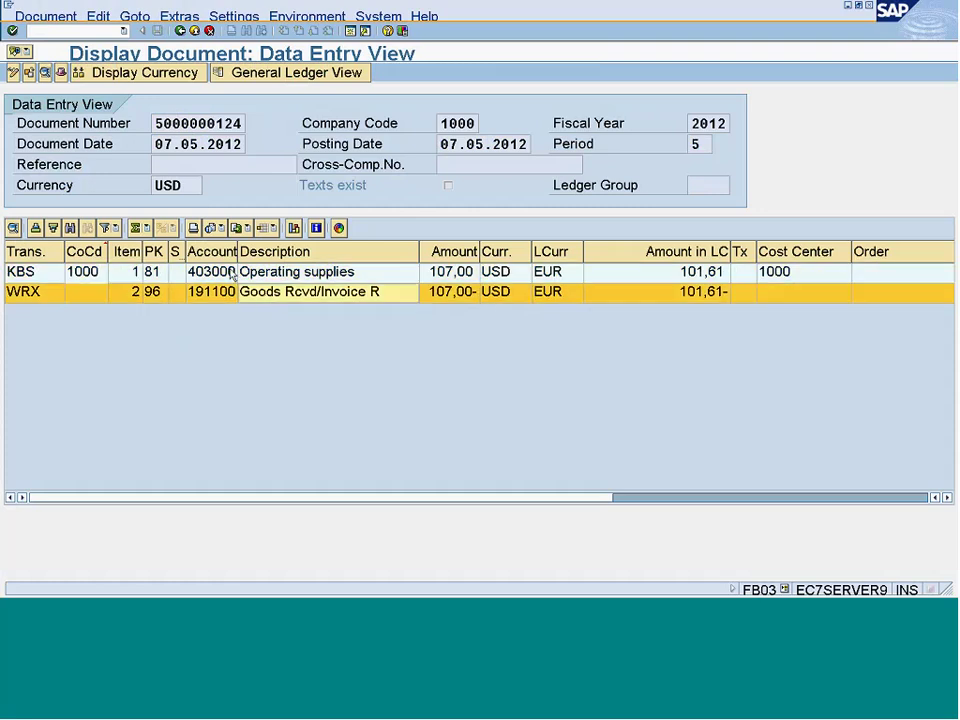
left_click(232, 273)
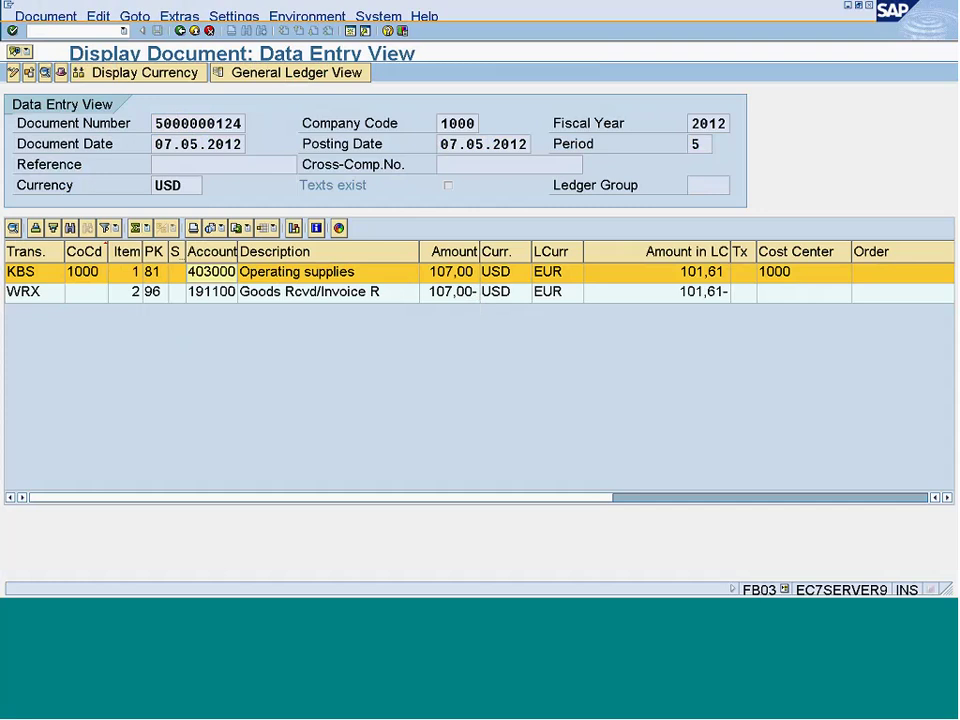
Open transaction MIRO and enter the lubricating oil purchase order as the reference for the incoming invoice.
left_click(56, 32)
type("/nmi")
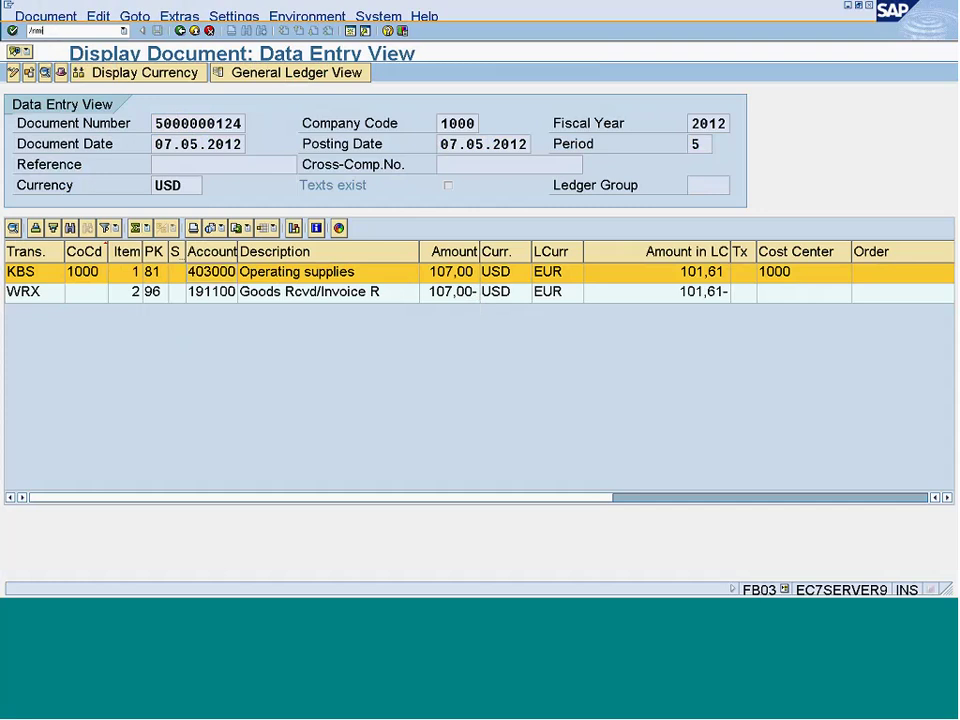
key("Return")
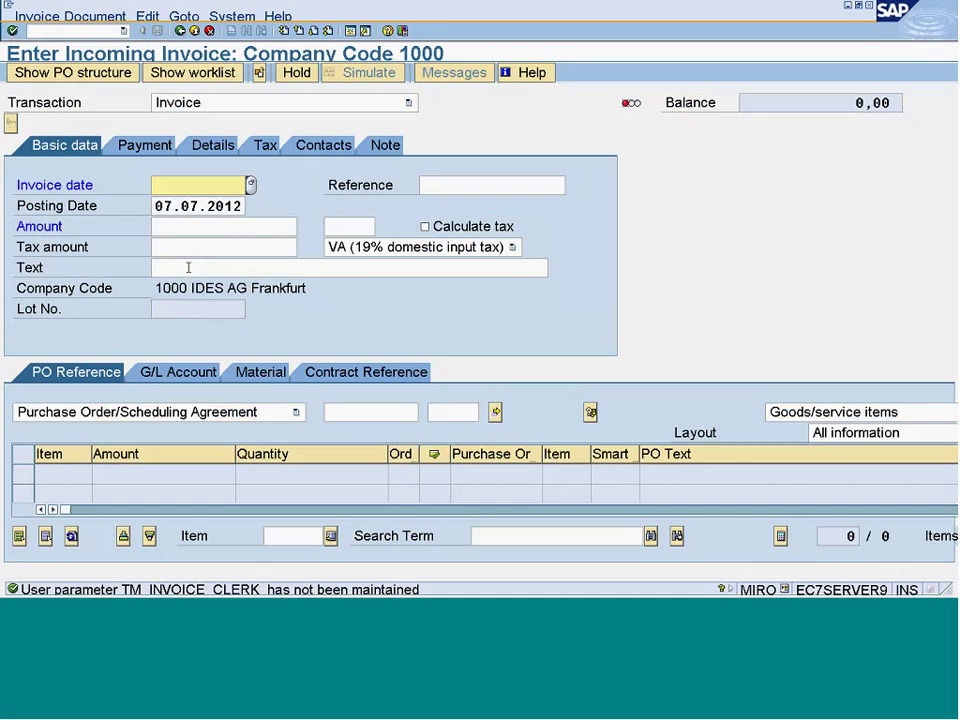
left_click(370, 412)
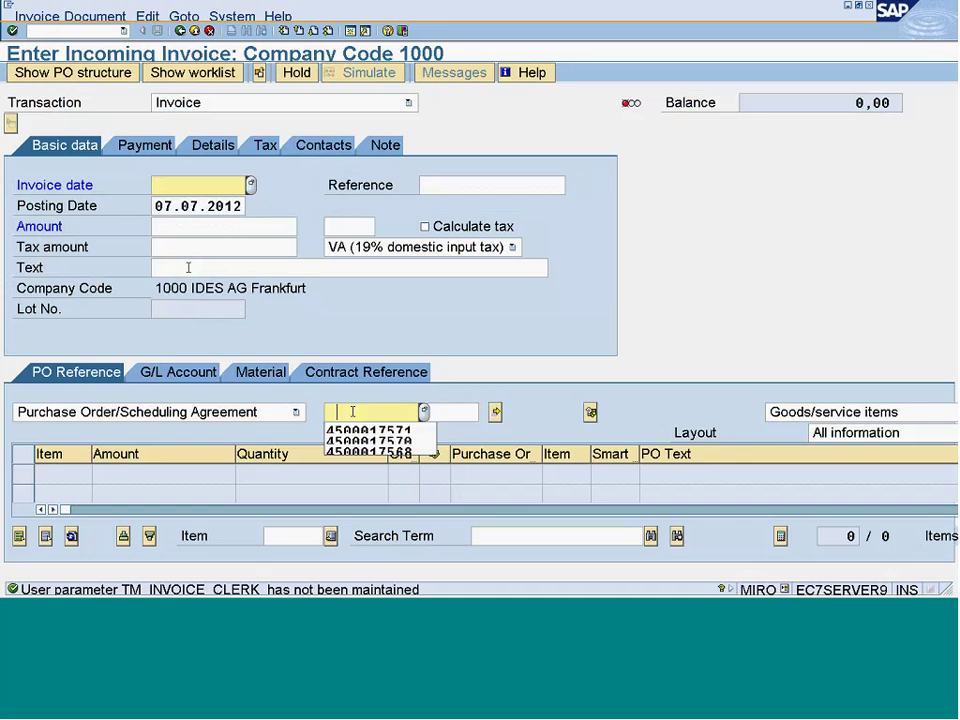
left_click(361, 430)
key("BackSpace")
type("7577")
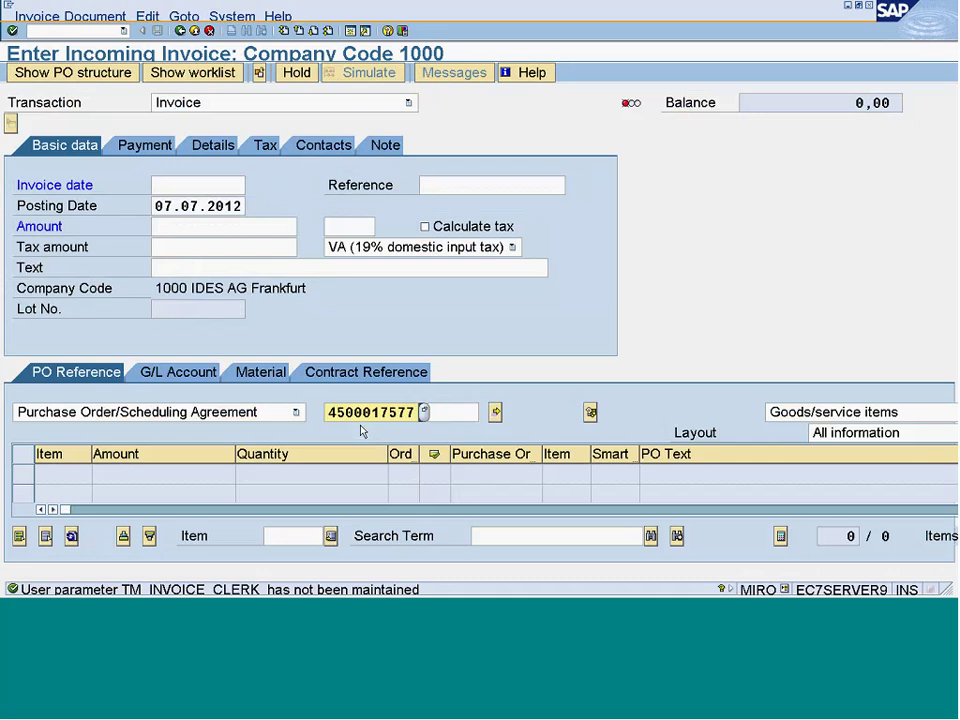
left_click(454, 413)
key("Return")
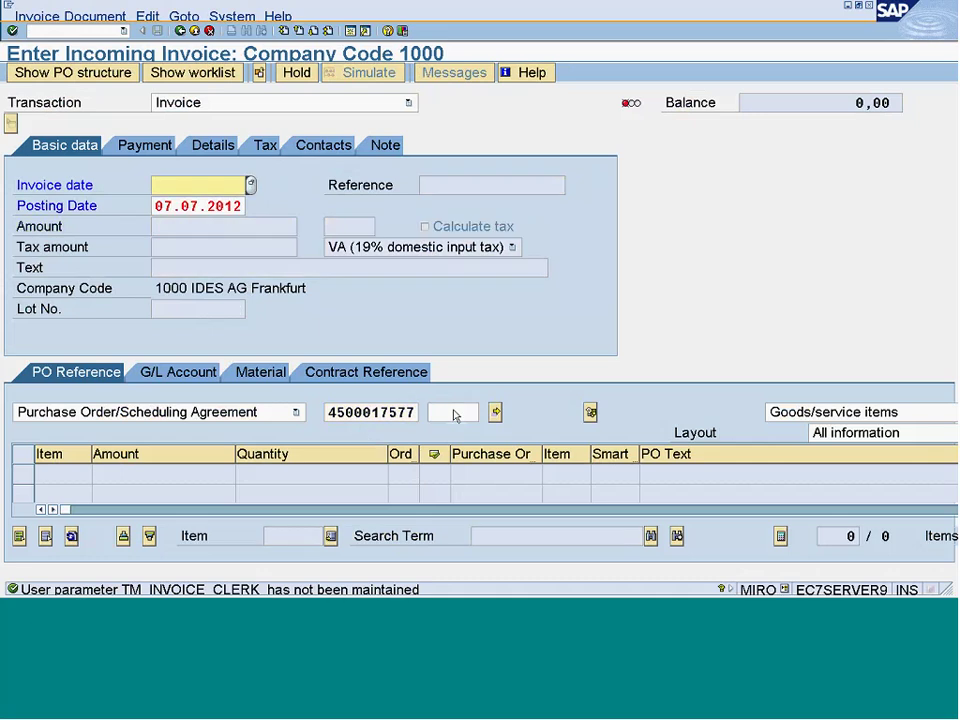
Set the invoice date to 20.05.2012 and the posting date to 07.05.2012, and load the purchase order item.
left_click(180, 204)
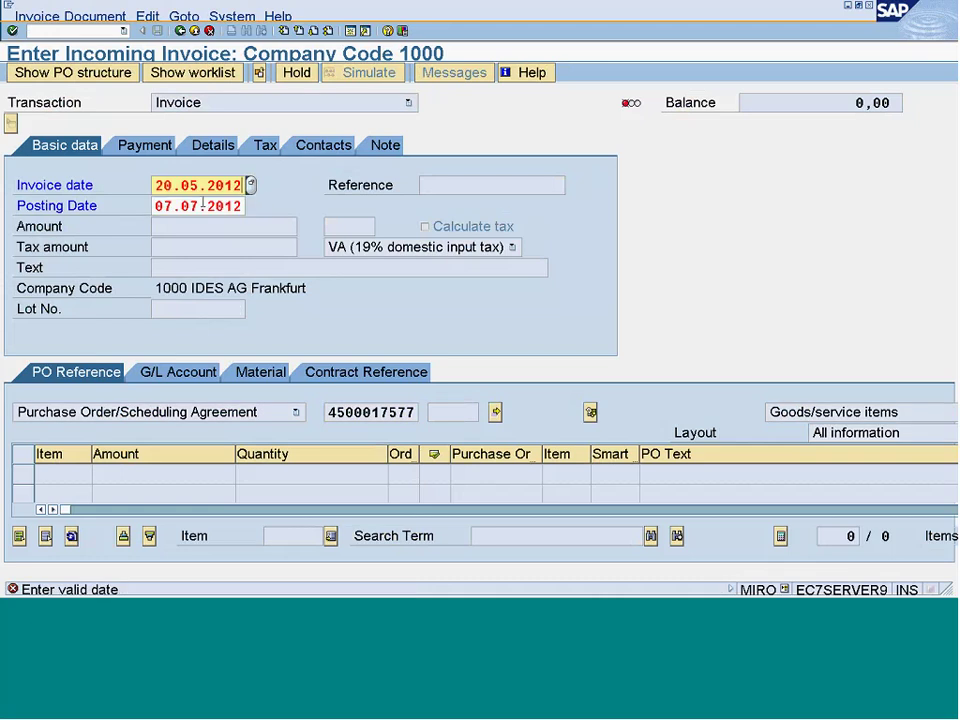
left_click(248, 221)
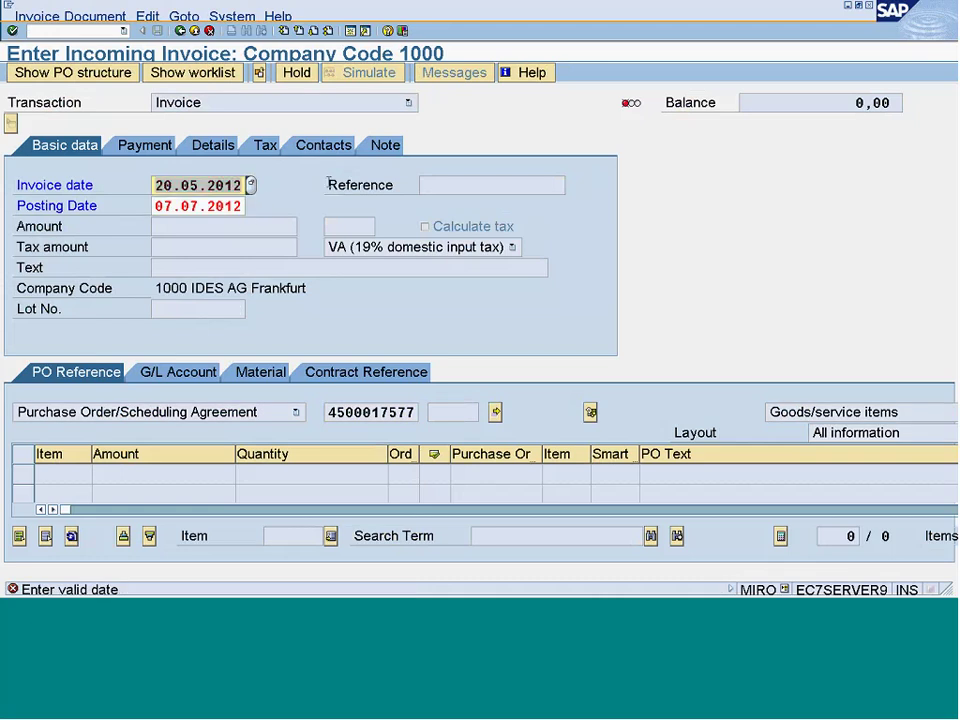
left_click(192, 206)
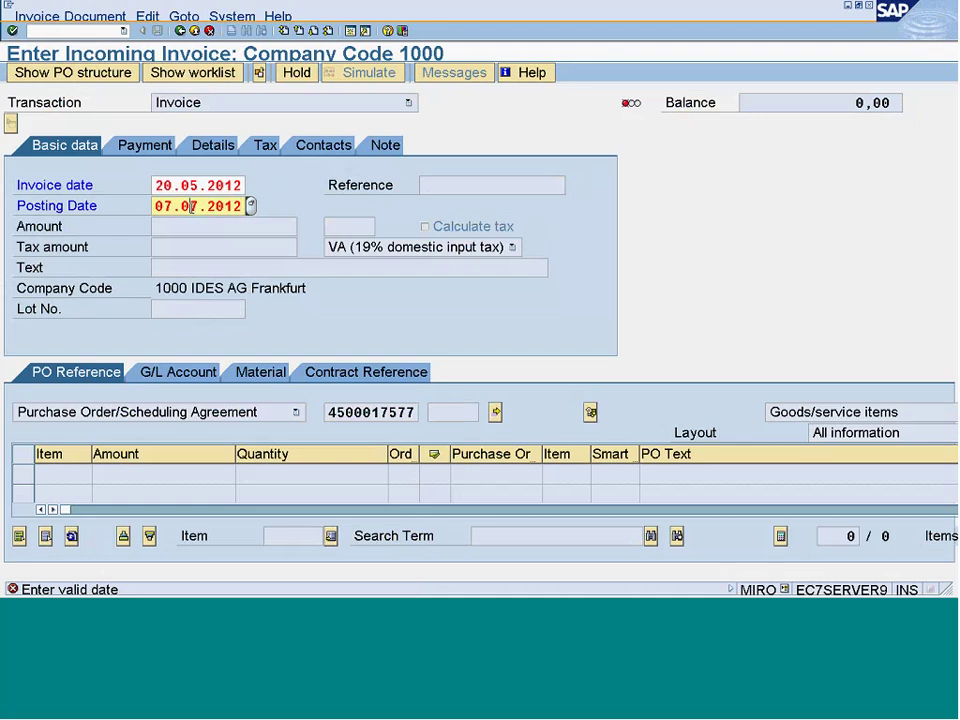
key("Delete")
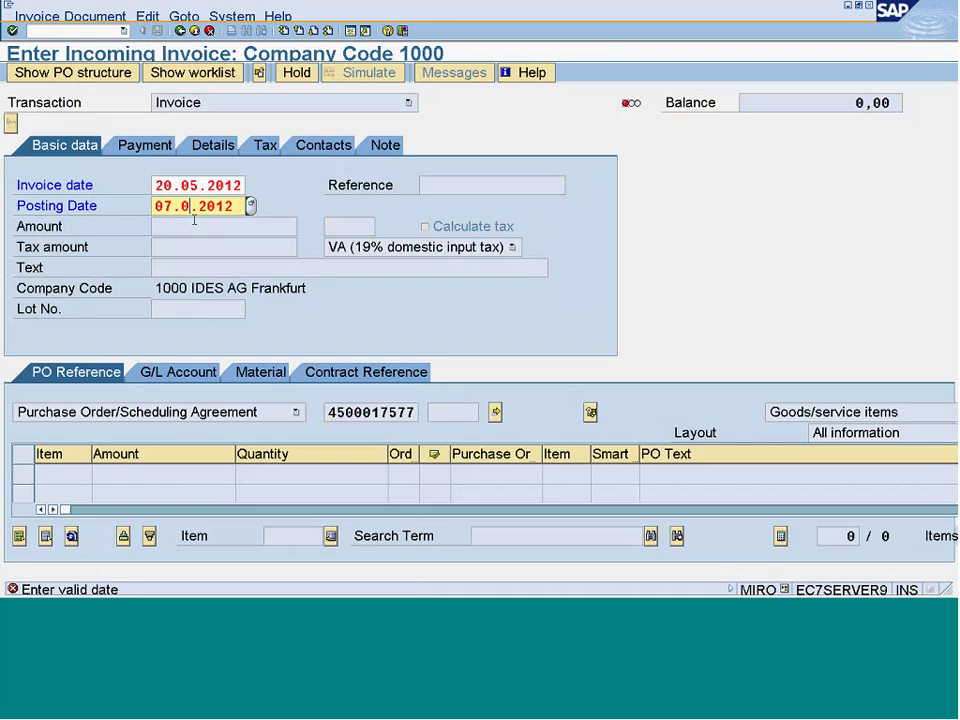
type("5")
left_click(193, 217)
key("Return")
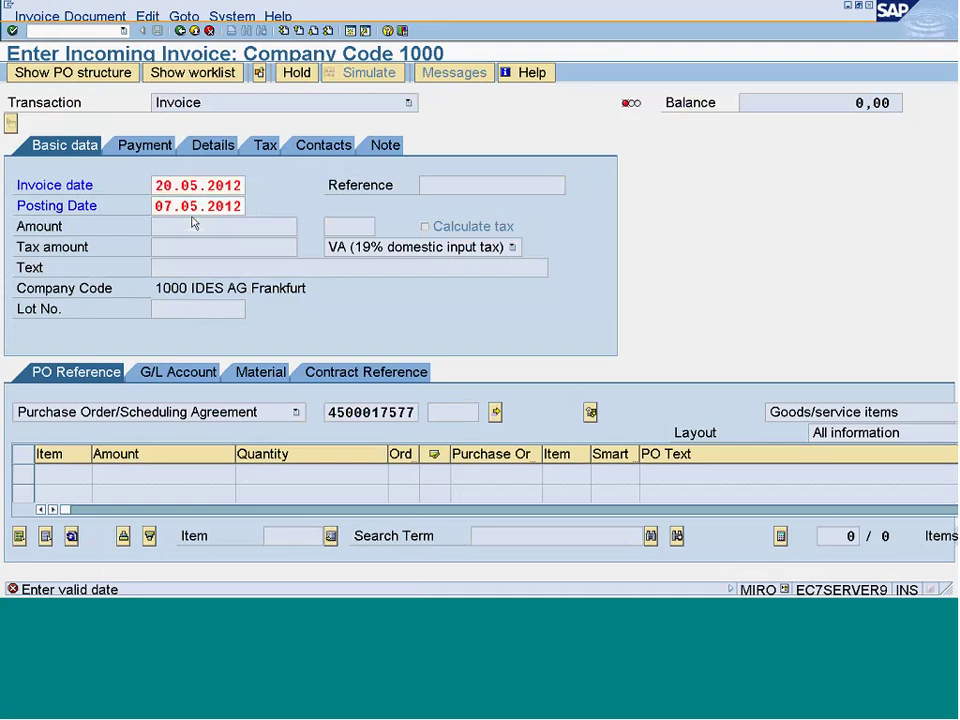
key("Return")
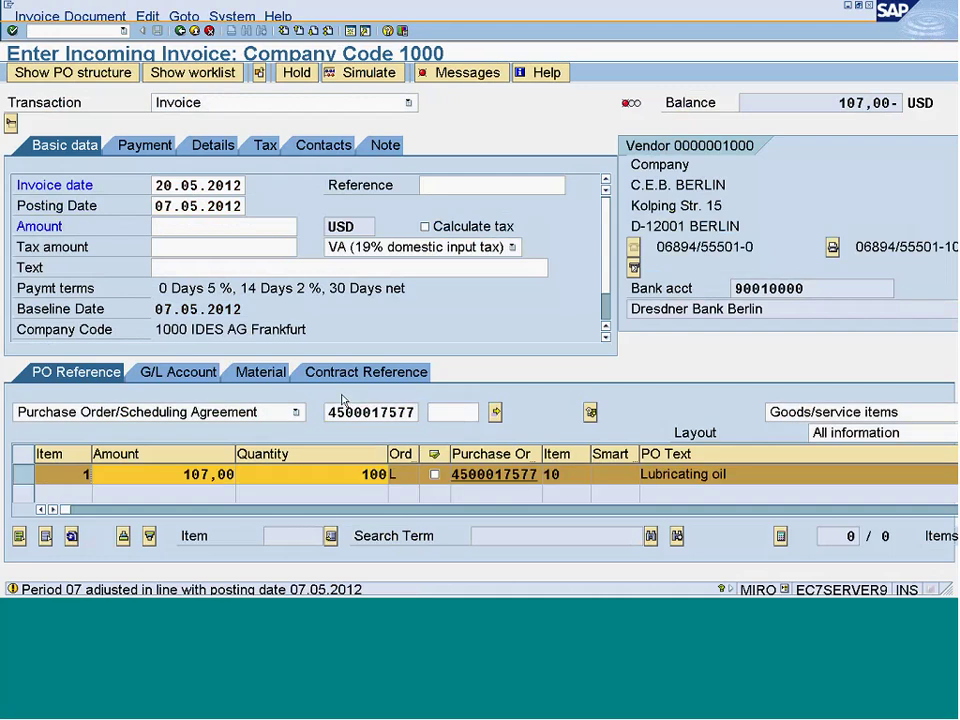
key("Return")
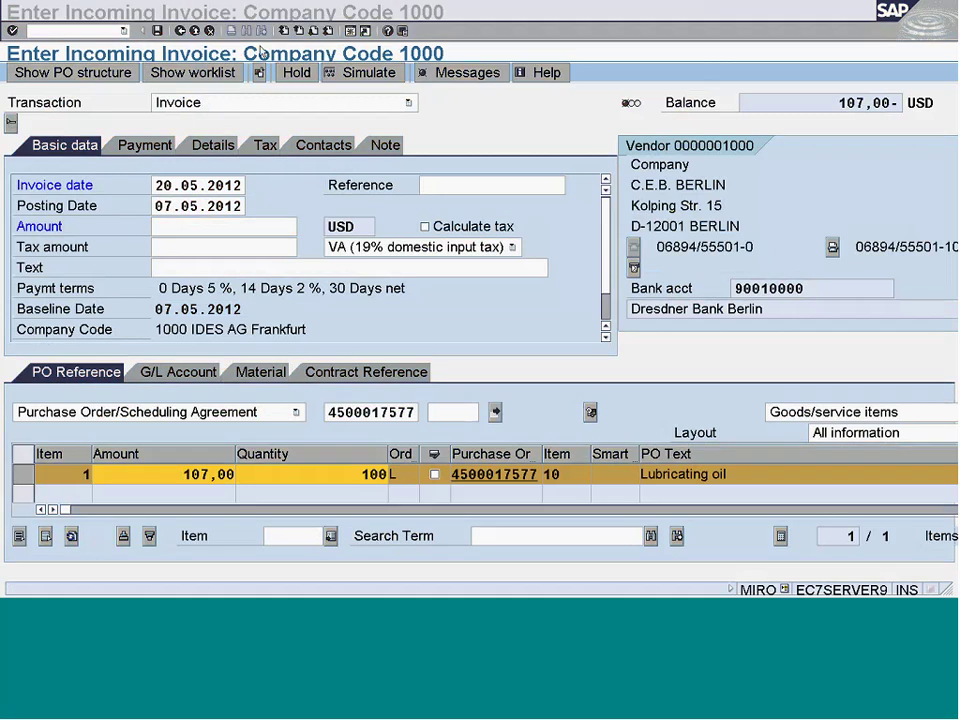
mouse_move(260, 52)
left_mouse_down()
mouse_move(205, 42)
mouse_move(62, 86)
mouse_move(245, 95)
mouse_move(214, 72)
left_mouse_up()
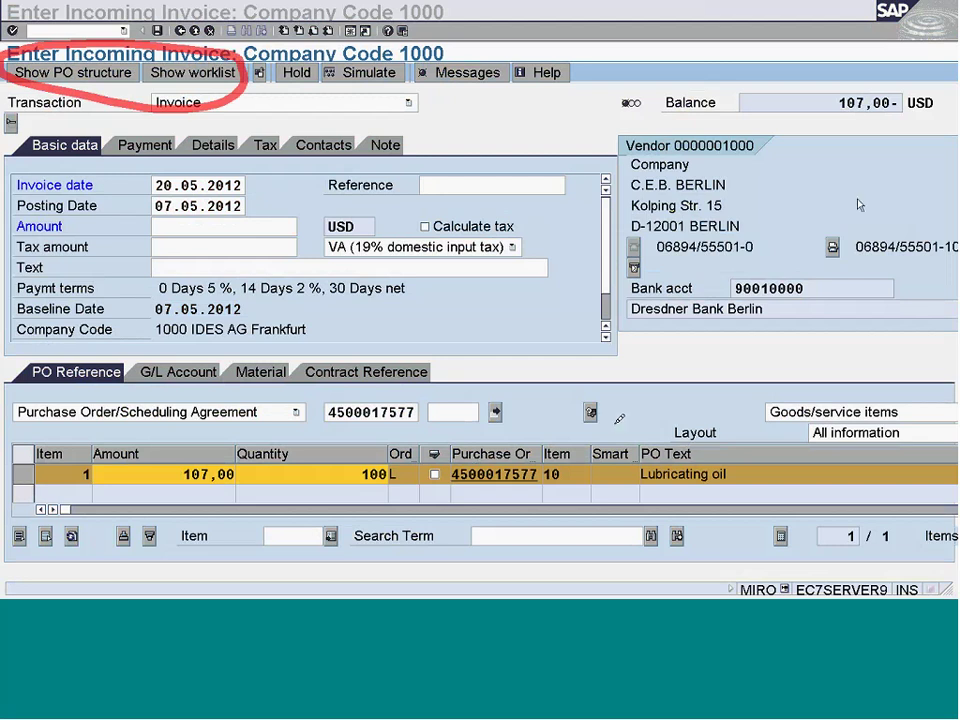
key("Escape")
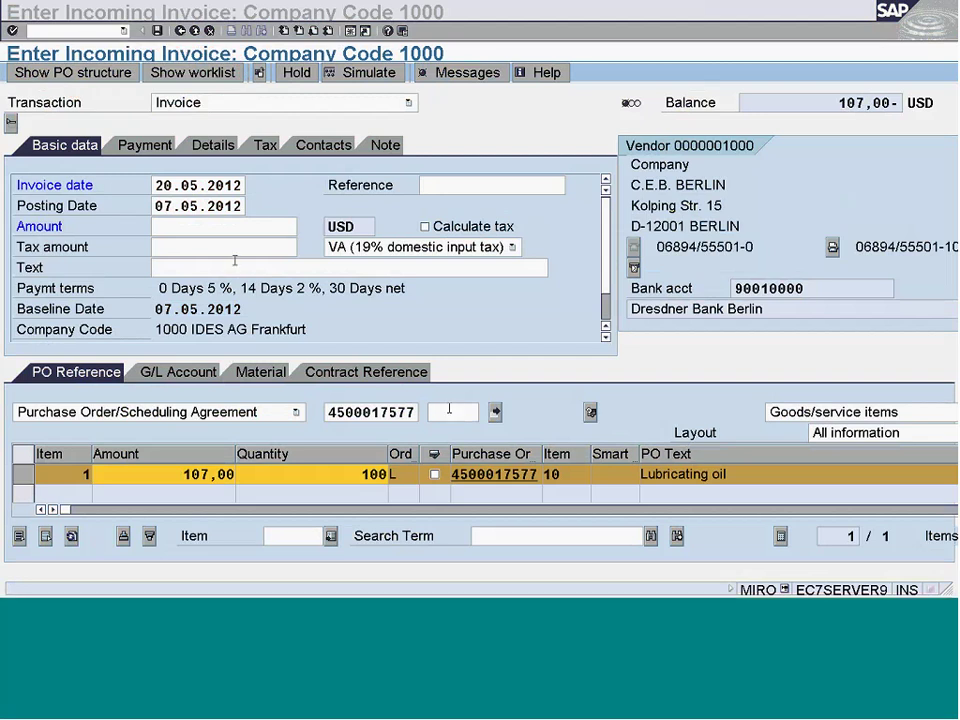
Enter 107 USD as the invoice amount and post the incoming invoice.
left_click(180, 224)
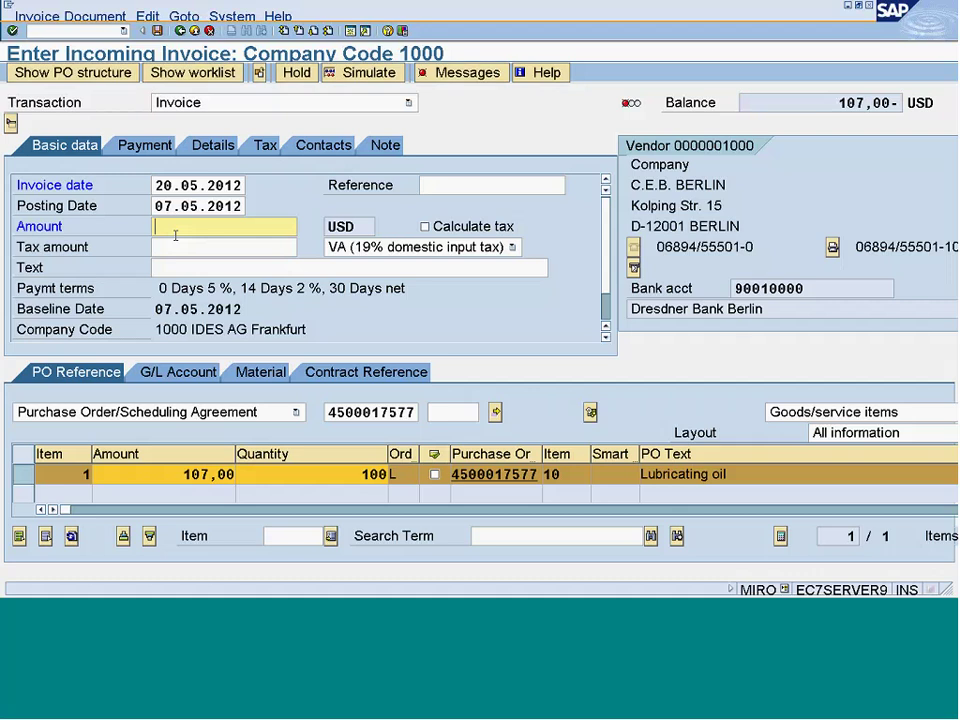
type("107")
key("Return")
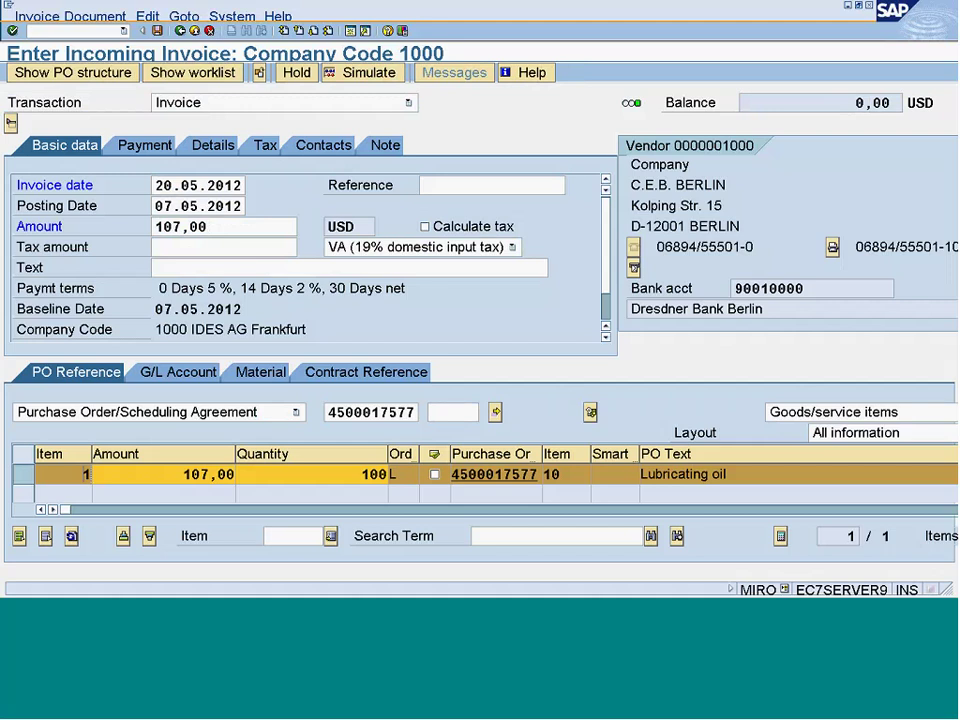
left_click(152, 17)
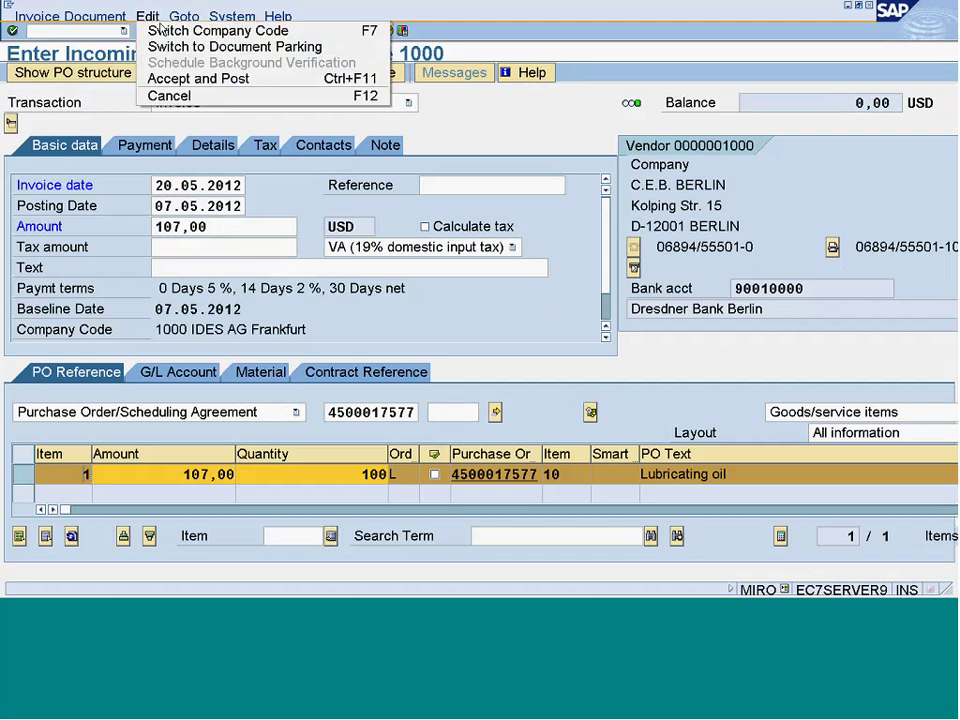
left_click(159, 22)
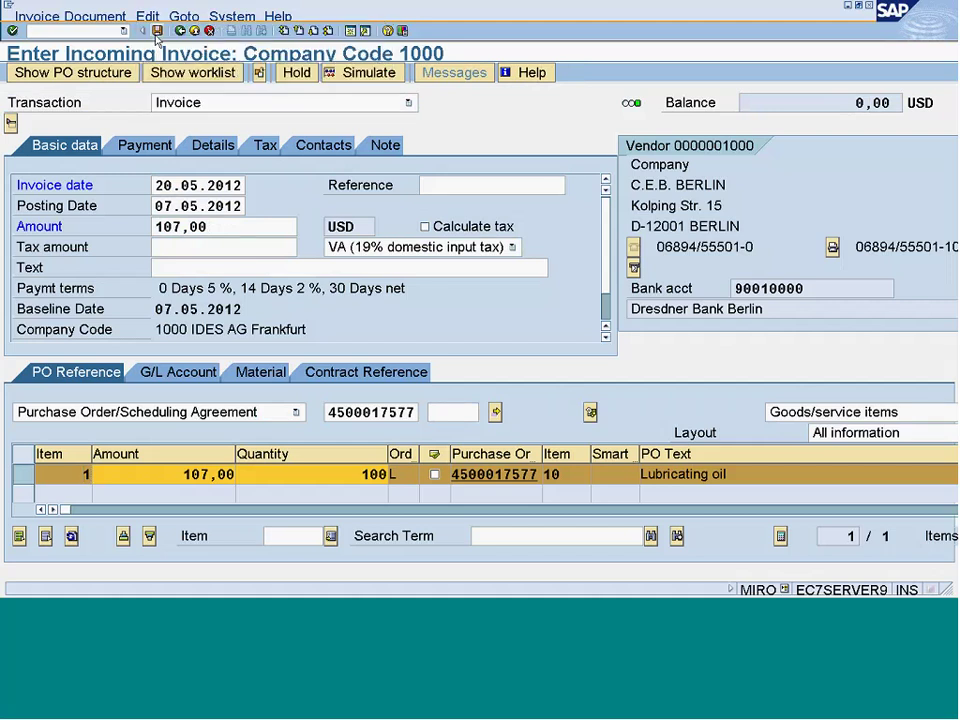
left_click(157, 31)
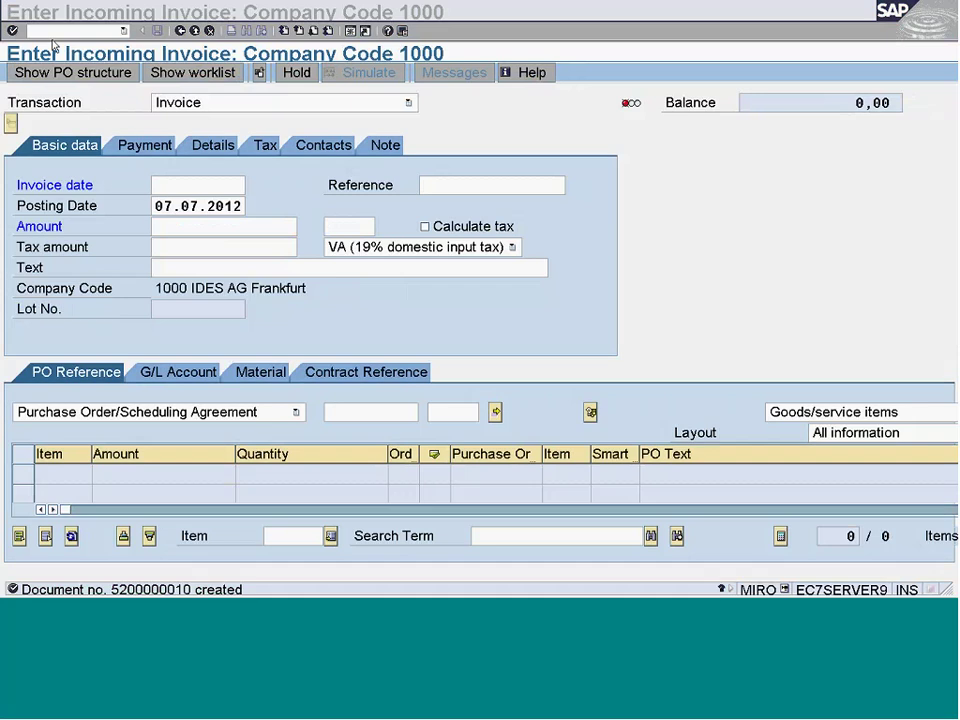
Restart transaction MIRO from the SAP Easy Access screen and display the invoice document just posted.
type("/n")
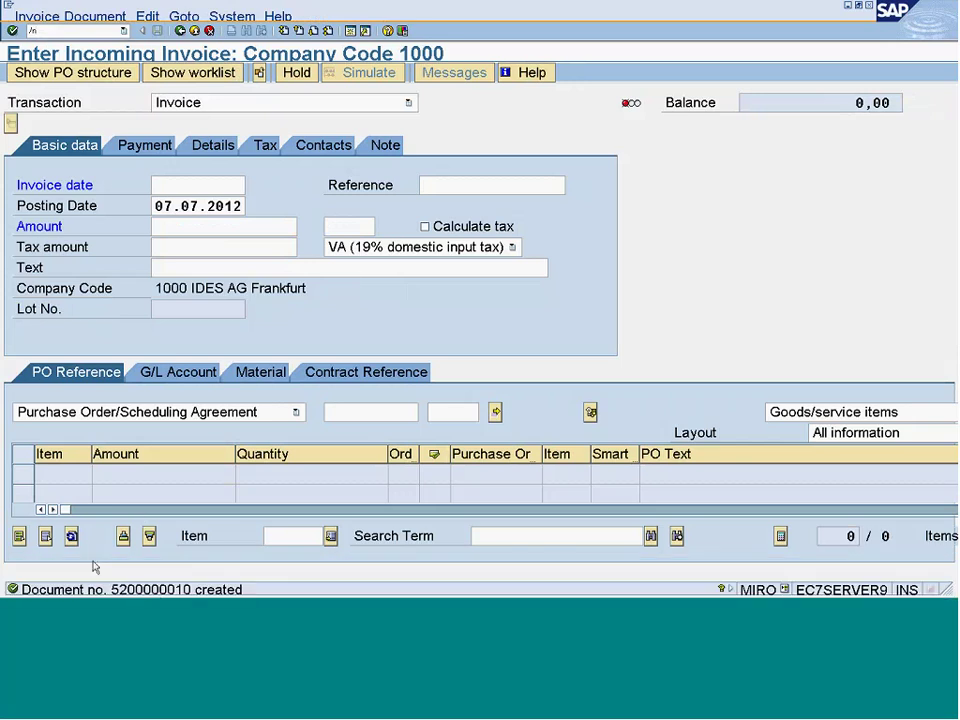
key("Return")
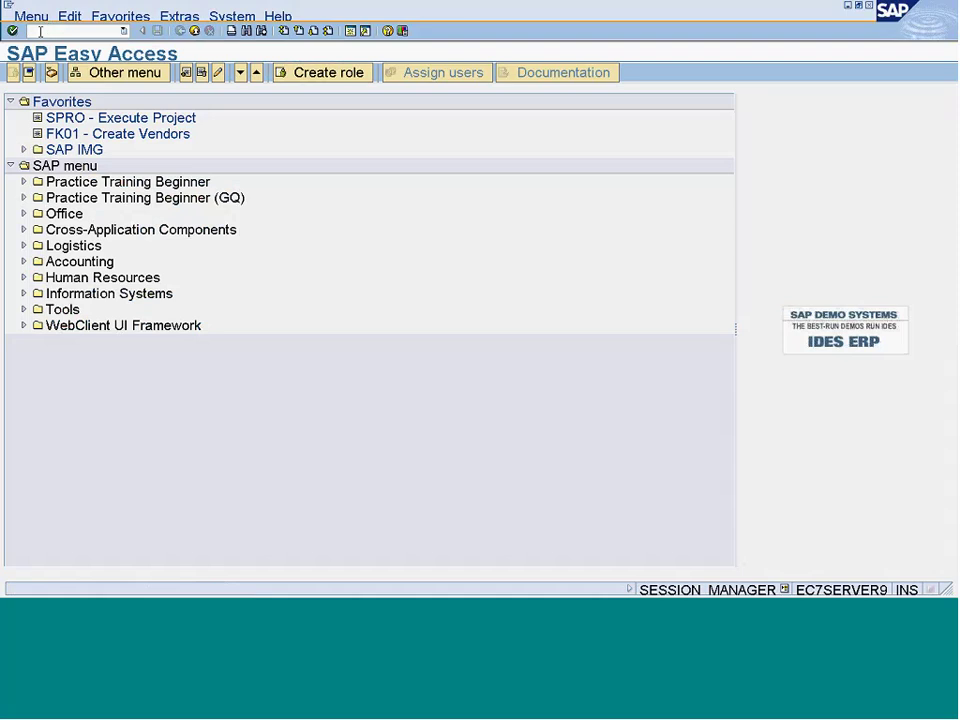
left_click(40, 32)
type("/n")
key("Return")
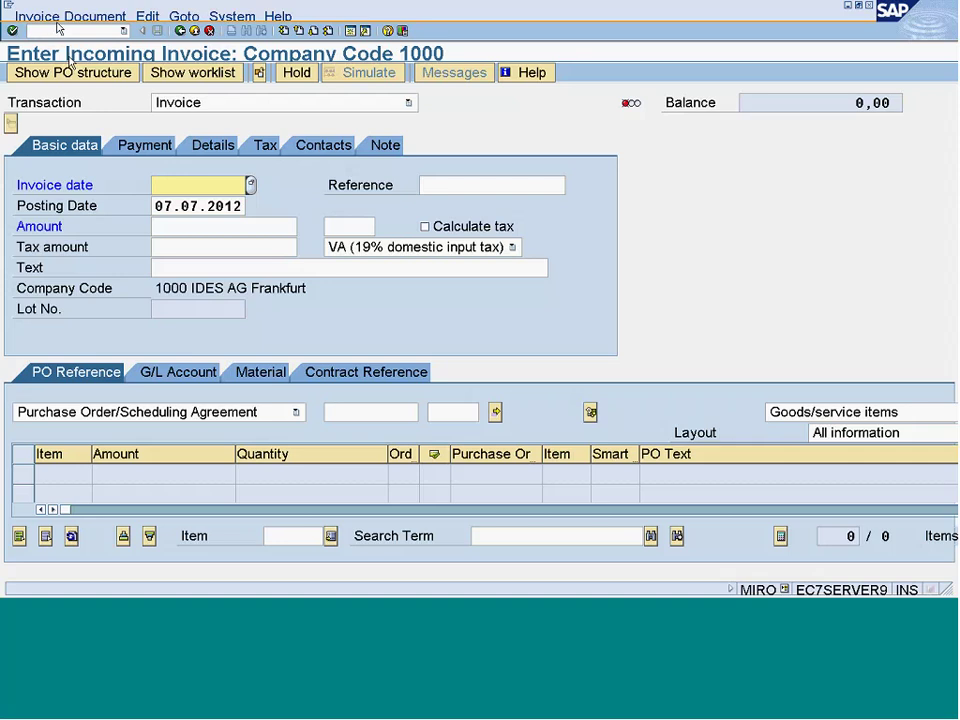
left_click(46, 17)
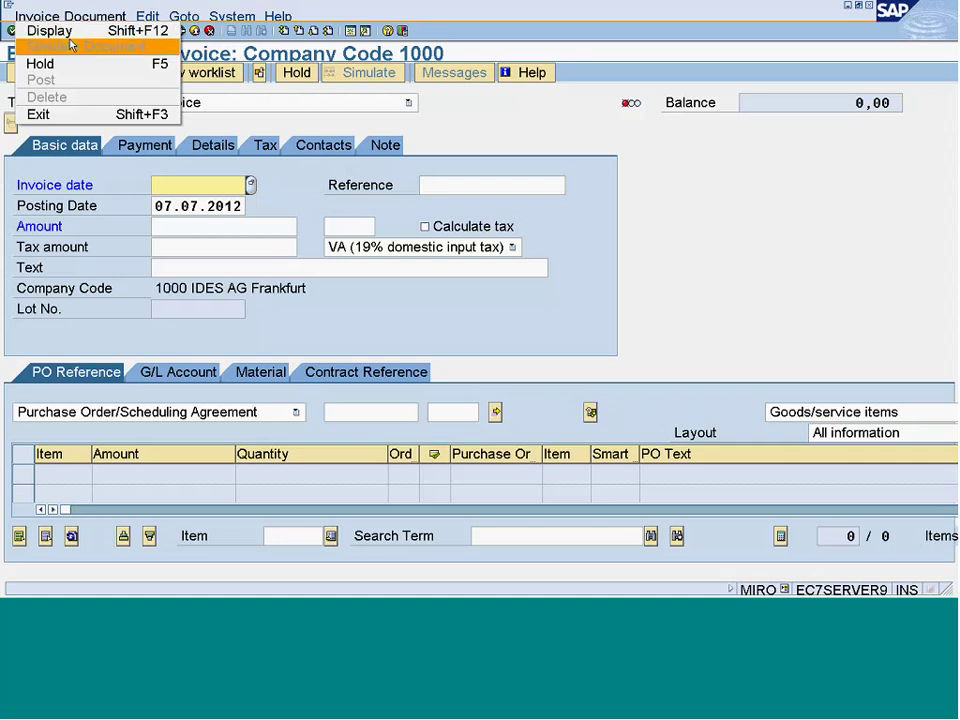
left_click(64, 36)
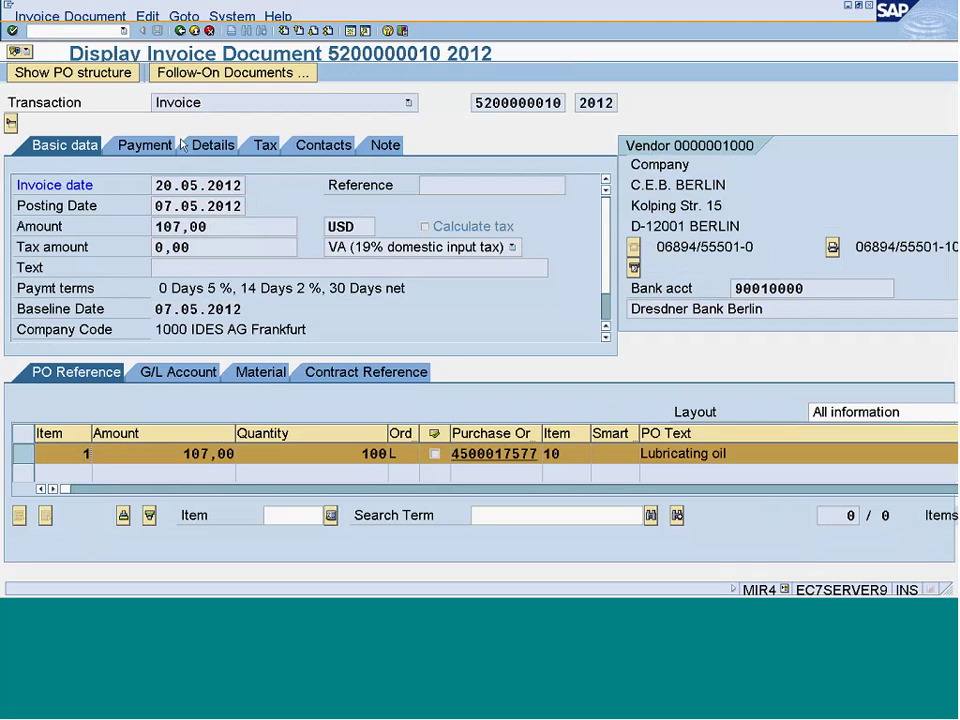
Check the invoice's payment data and details, and open the accounting document from its follow-on documents.
left_click(142, 145)
left_click(213, 146)
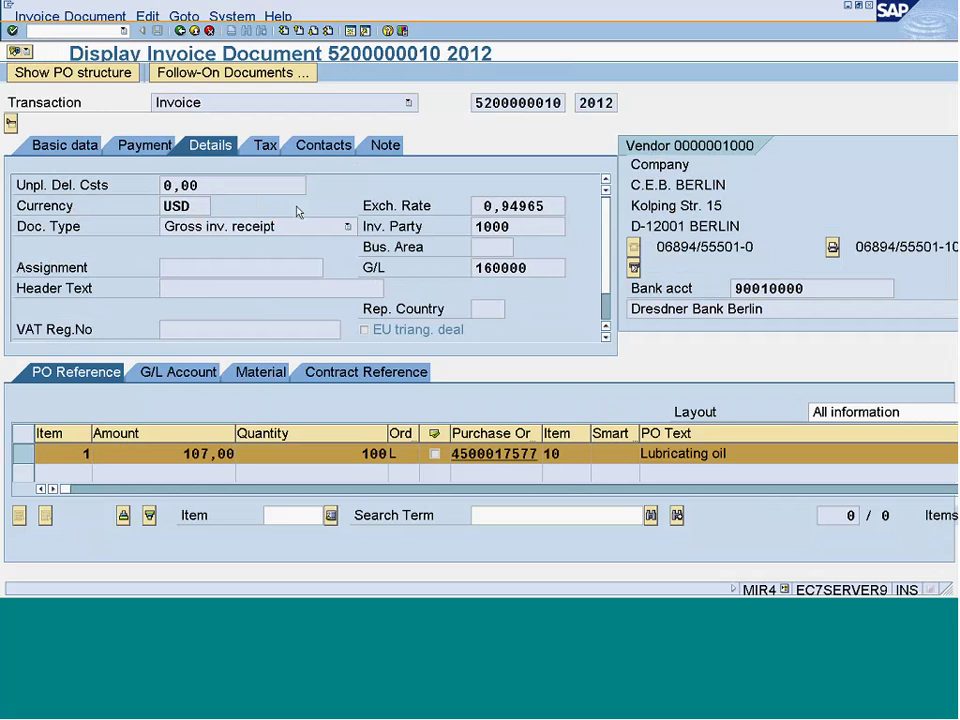
key("shift+F8")
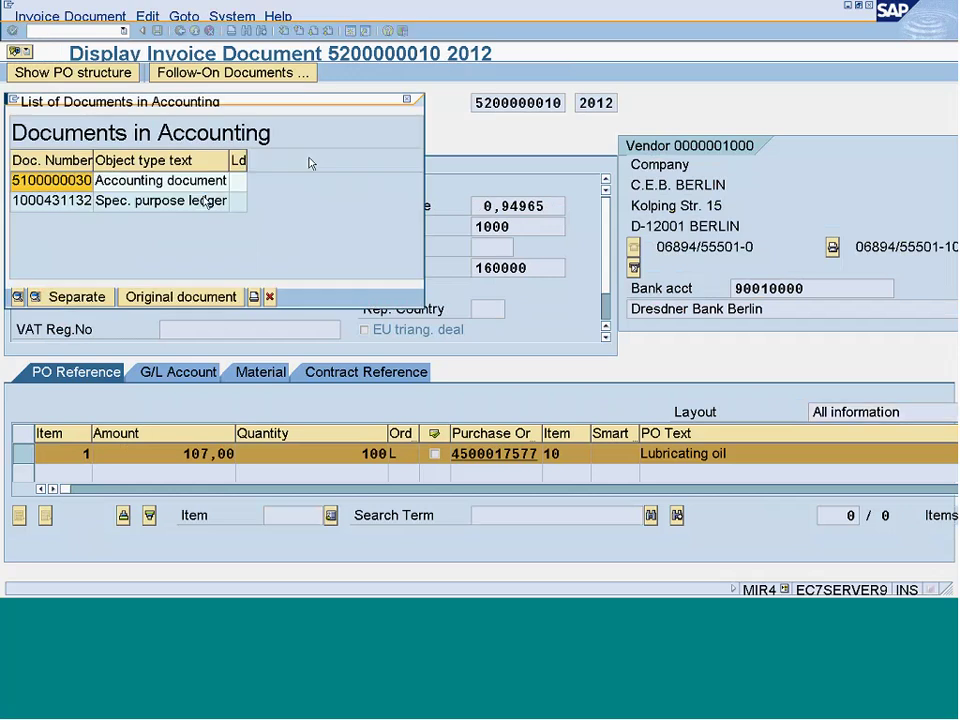
double_click(187, 187)
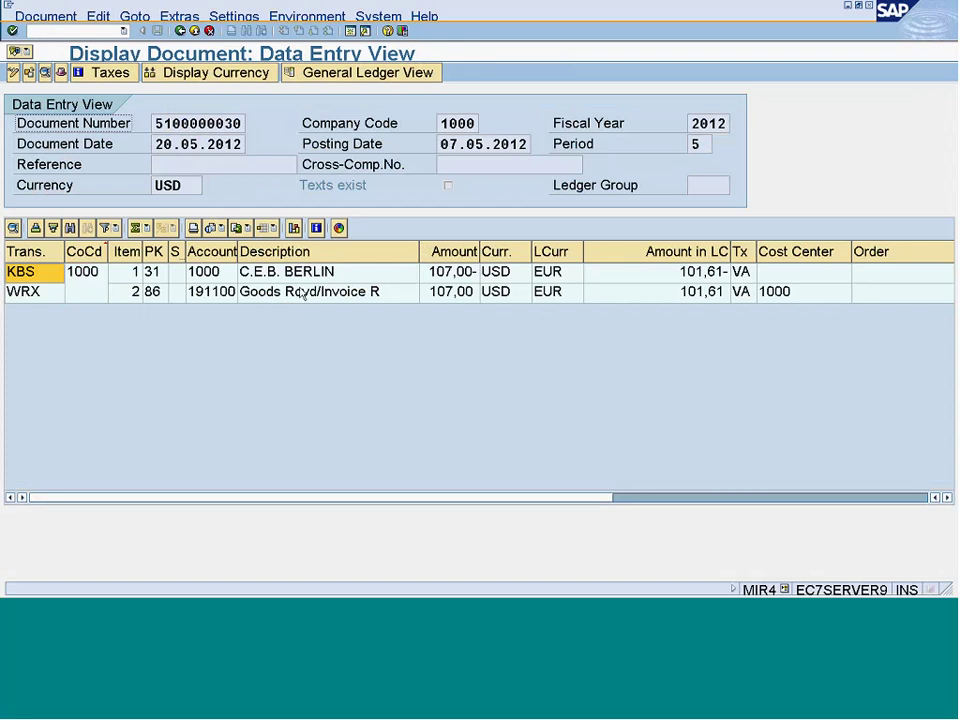
Examine the vendor and goods receipt/invoice receipt lines of the accounting document, widening the local currency amount column.
left_click(217, 278)
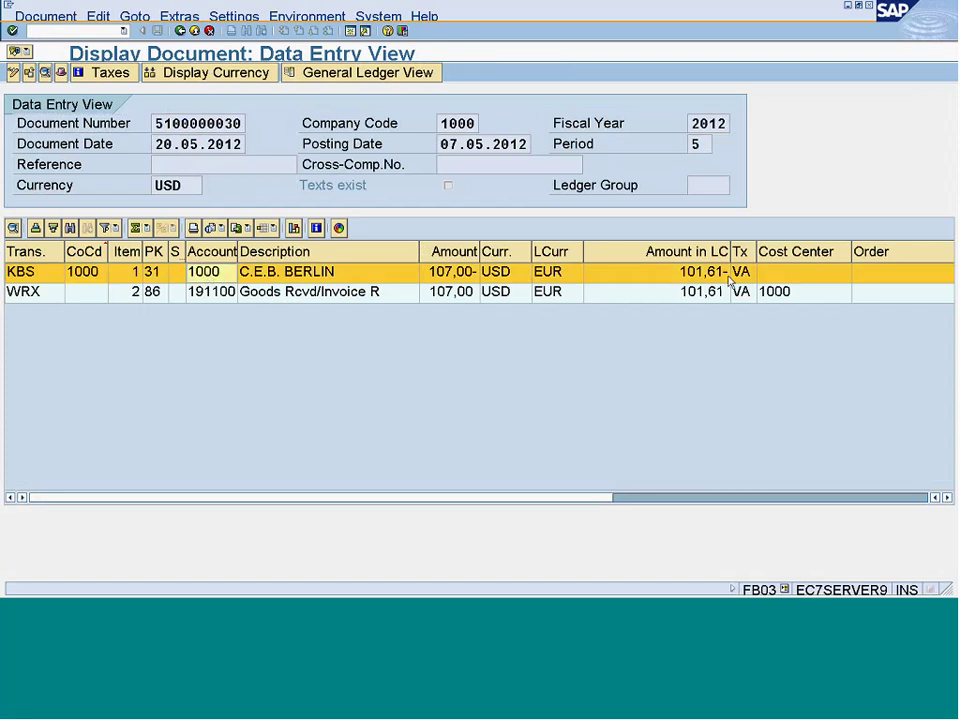
left_click_drag(730, 251, 756, 248)
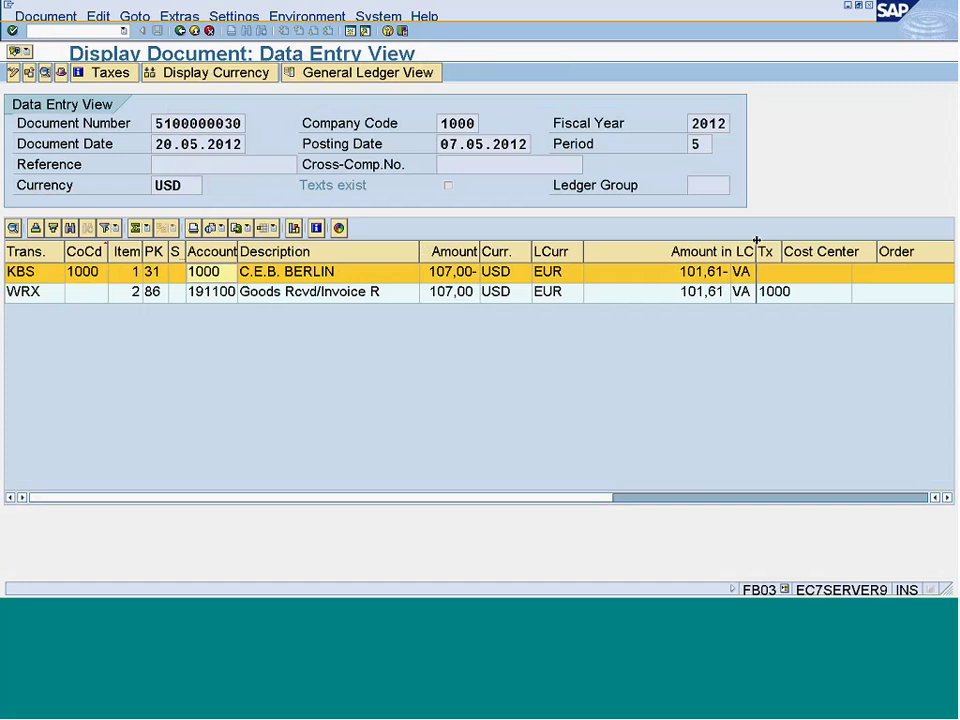
left_click(741, 278)
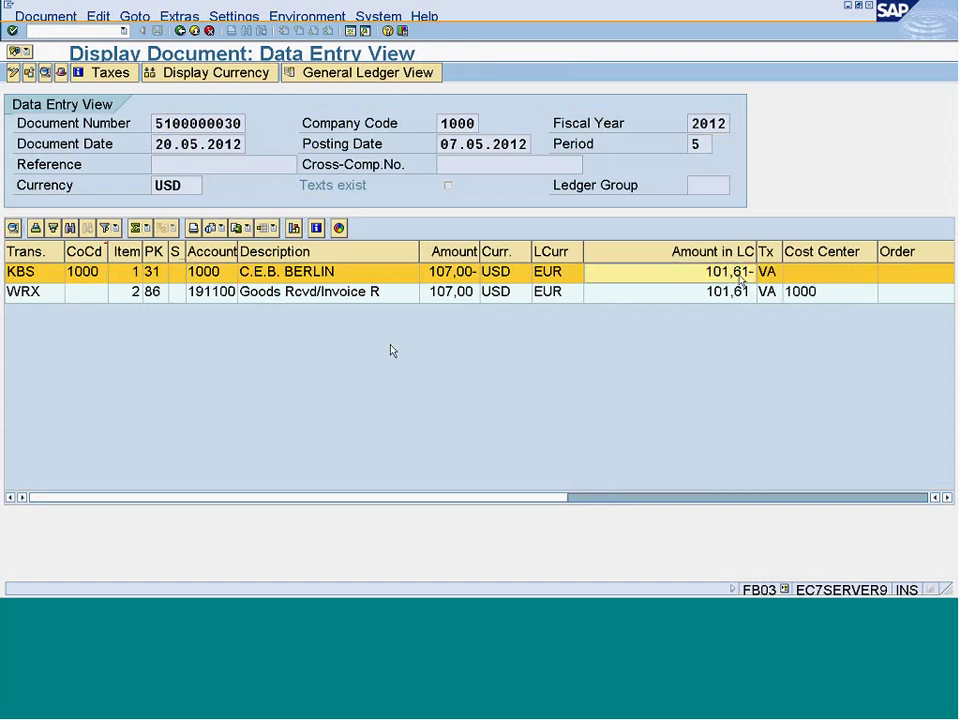
left_click(281, 294)
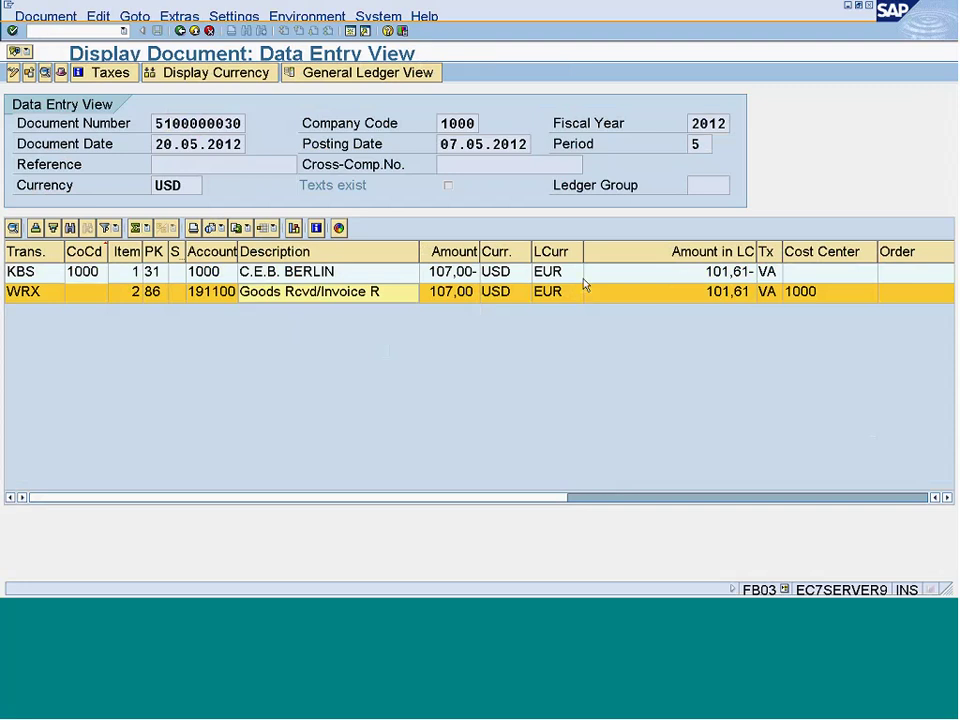
left_click(263, 279)
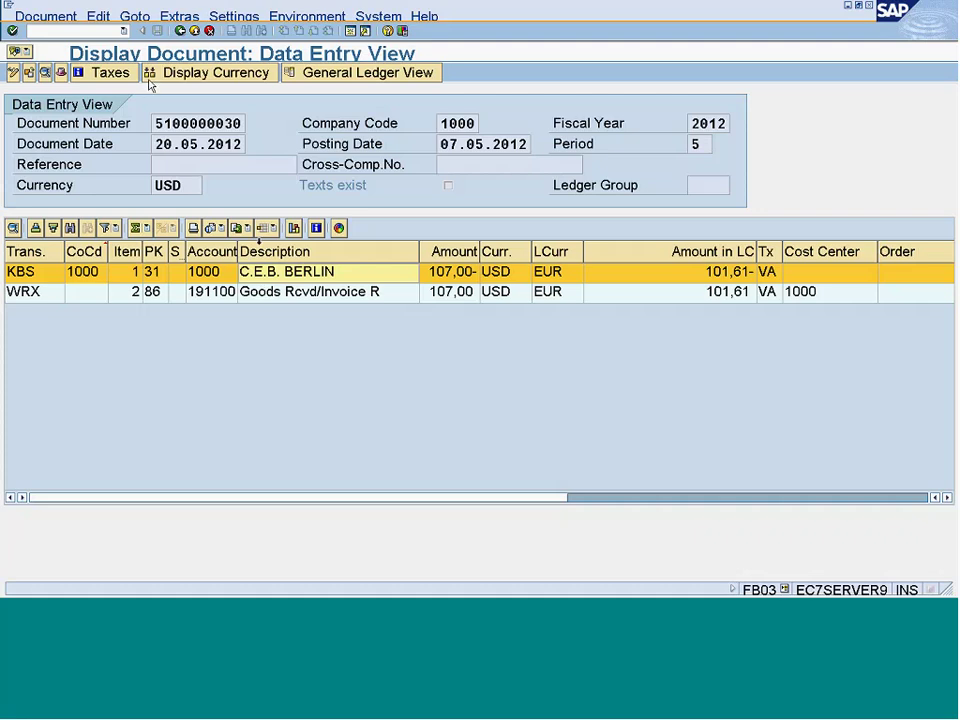
Run transaction KSB1 for cost center 1000 with posting dates from 01.05.2012 to 31.05.2012.
left_click(48, 31)
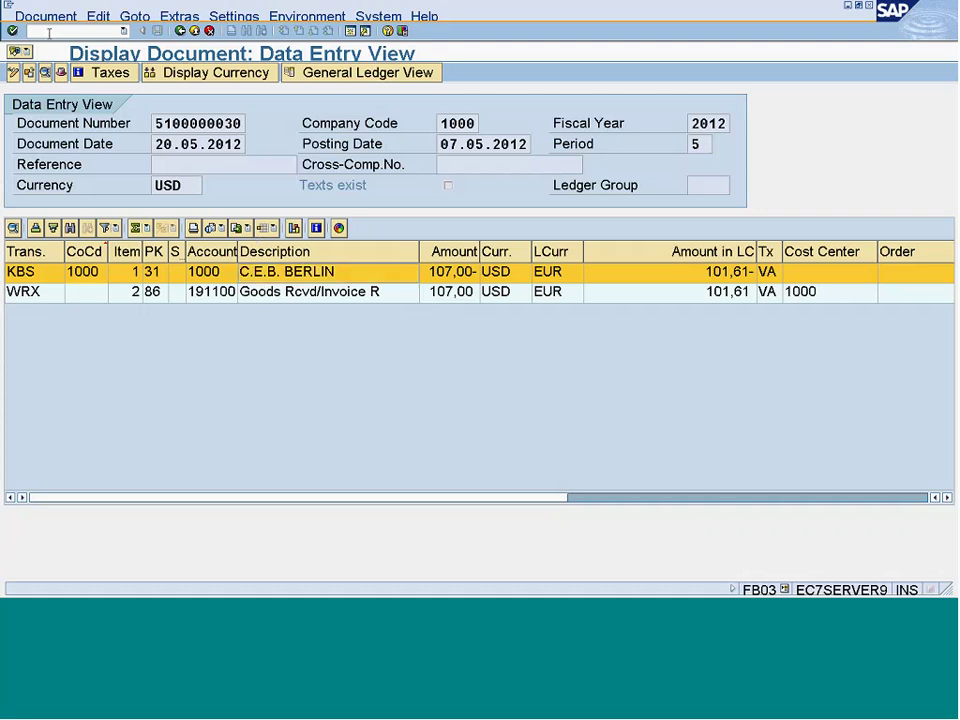
type("/nksb1")
key("Return")
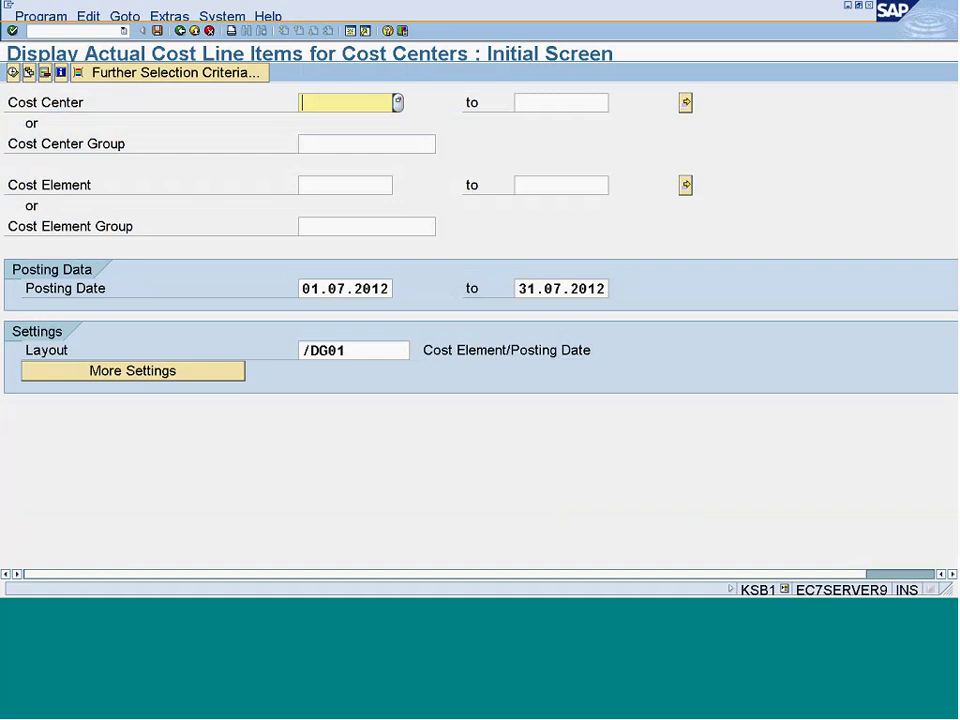
type("1000")
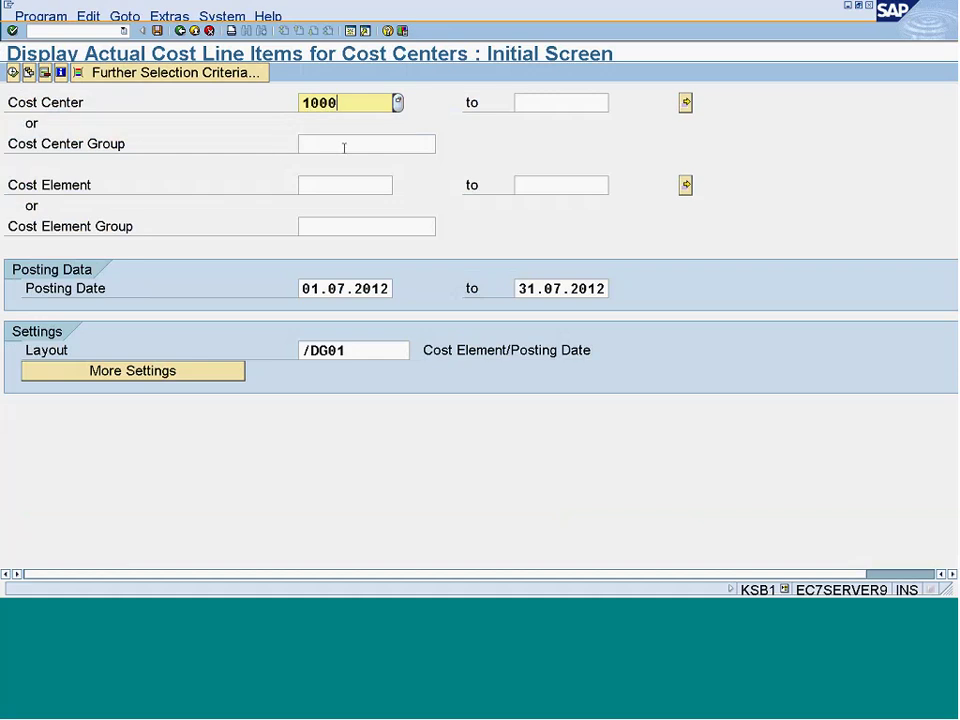
left_click(338, 290)
key("Delete")
type("5")
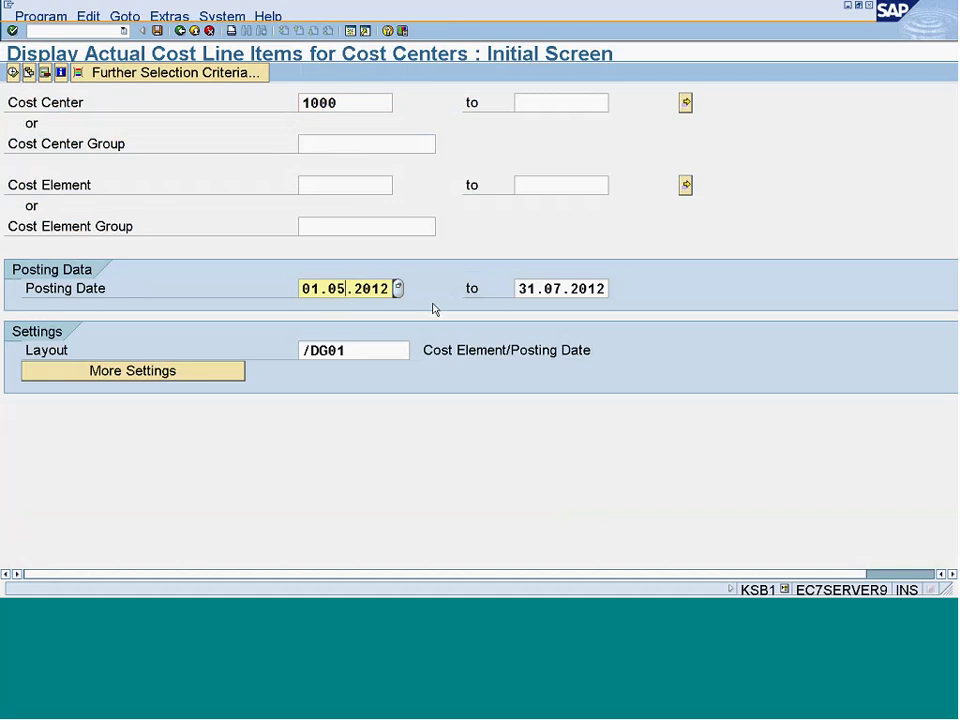
left_click(553, 290)
key("Delete")
type("5")
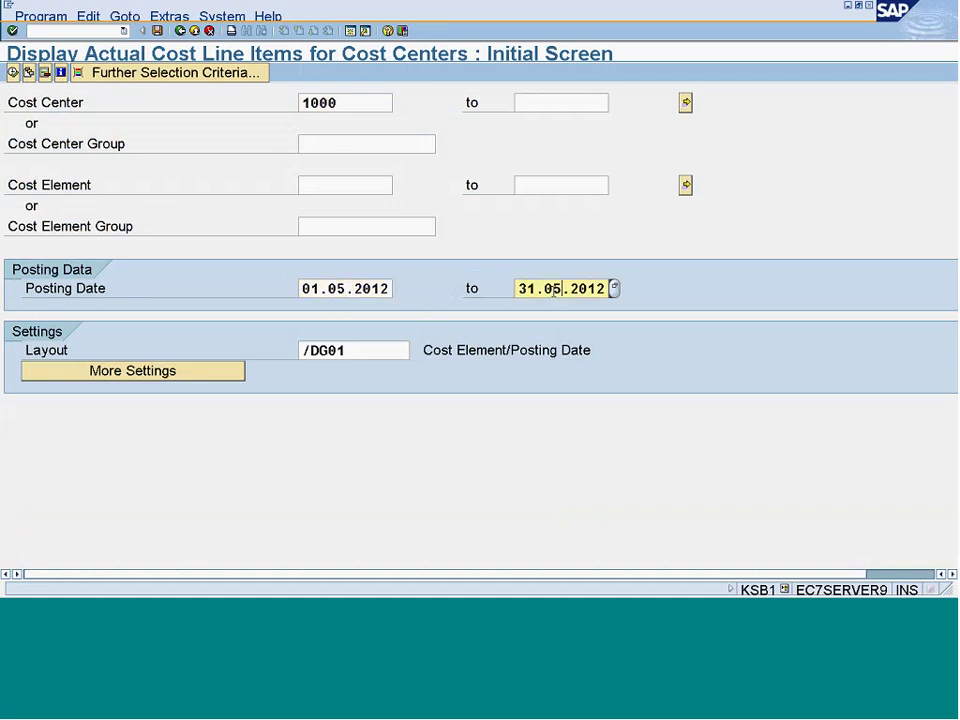
key("F8")
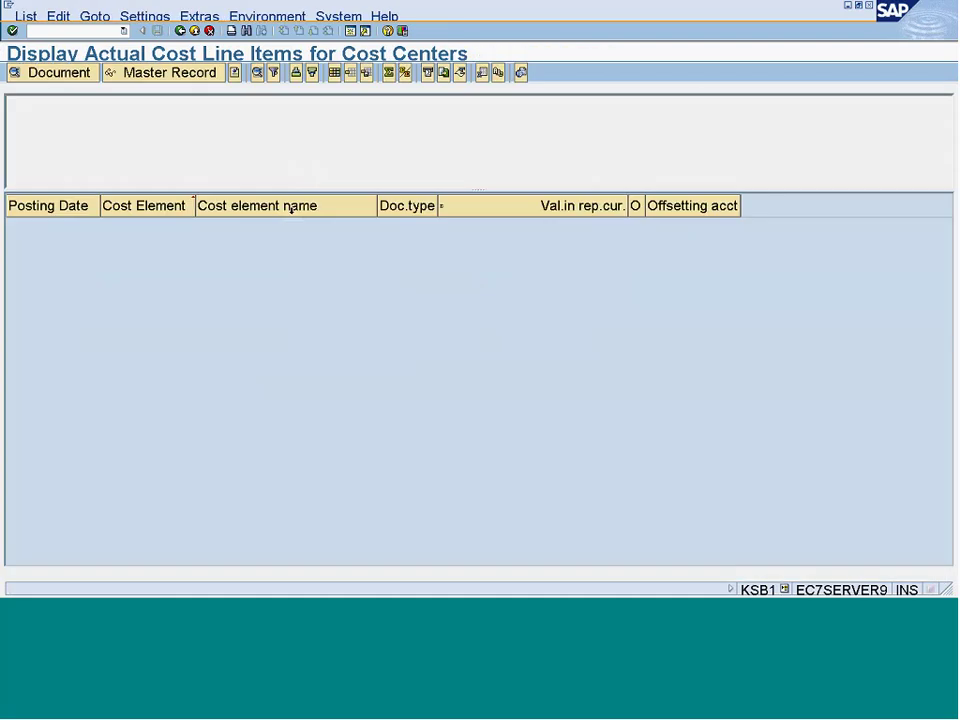
left_click(181, 31)
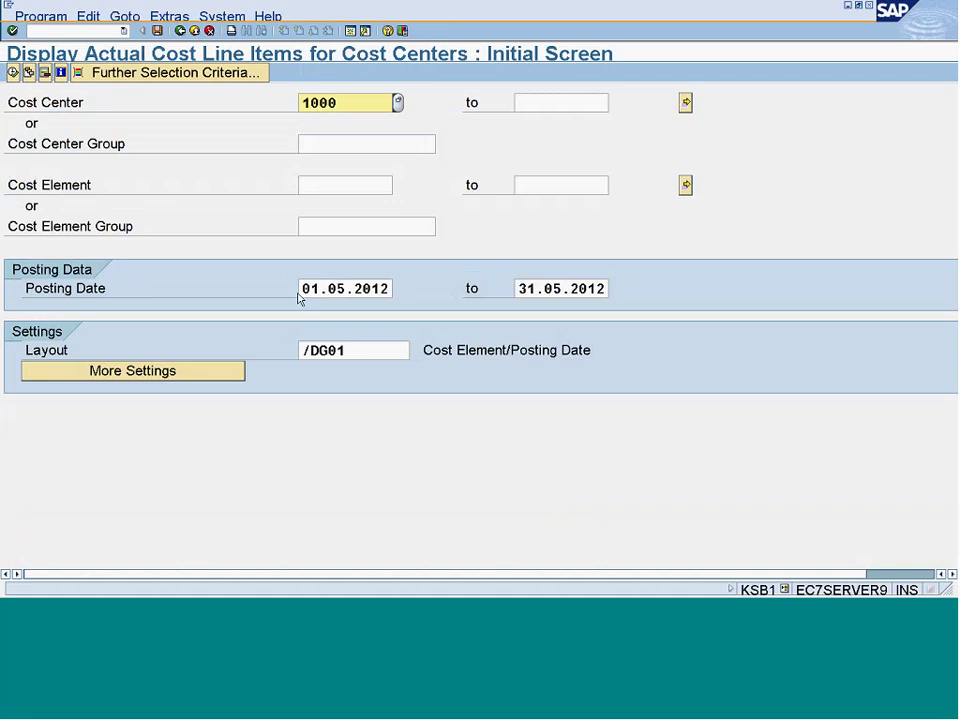
left_click_drag(309, 288, 493, 287)
key("Delete")
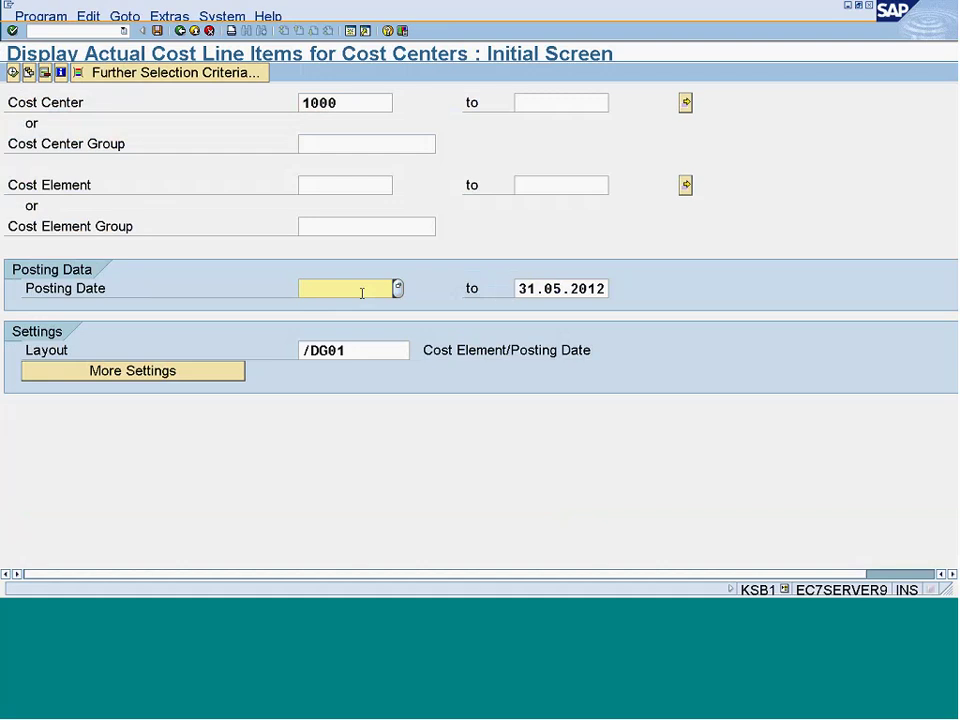
key("F4")
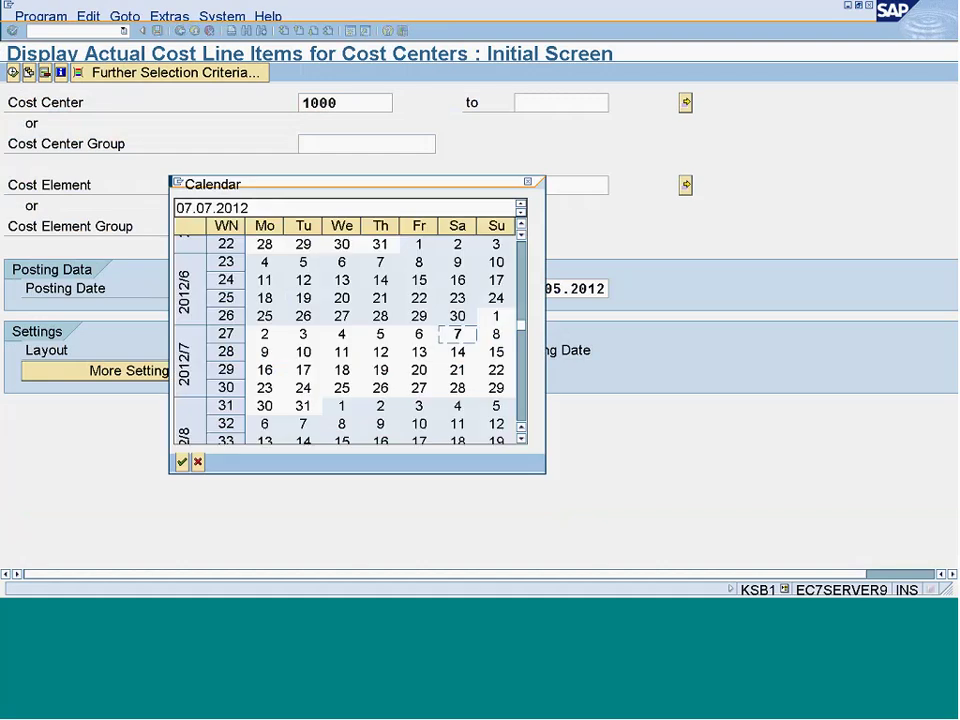
Display the lubricating oil goods receipt in transaction MB03 and open its accounting document.
left_click(75, 30)
type("/nmb03")
key("Return")
key("Return")
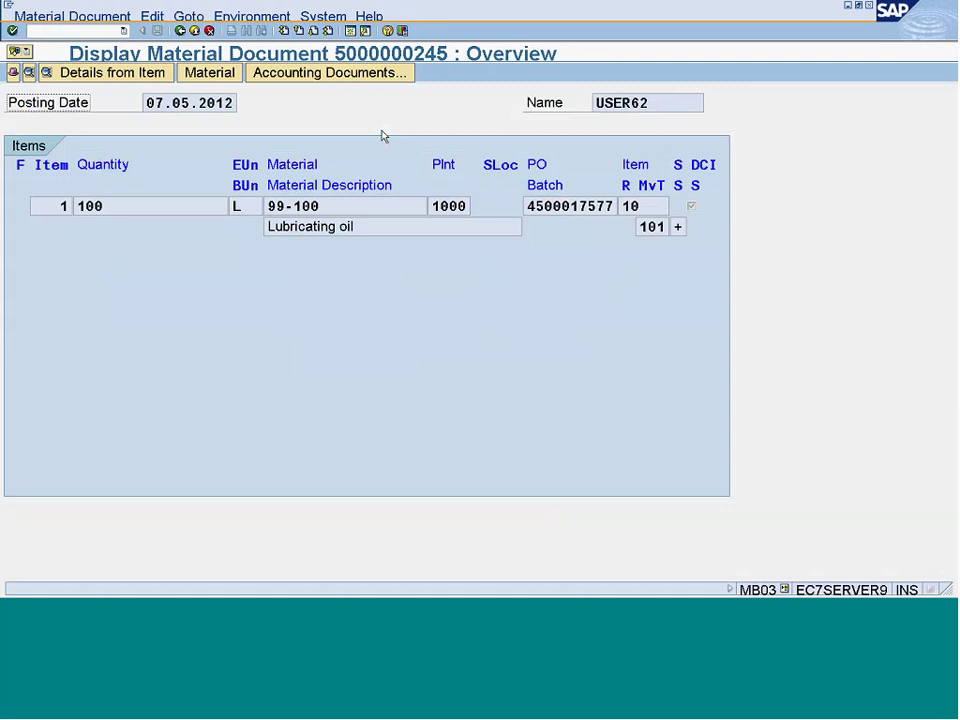
left_click(300, 77)
double_click(127, 182)
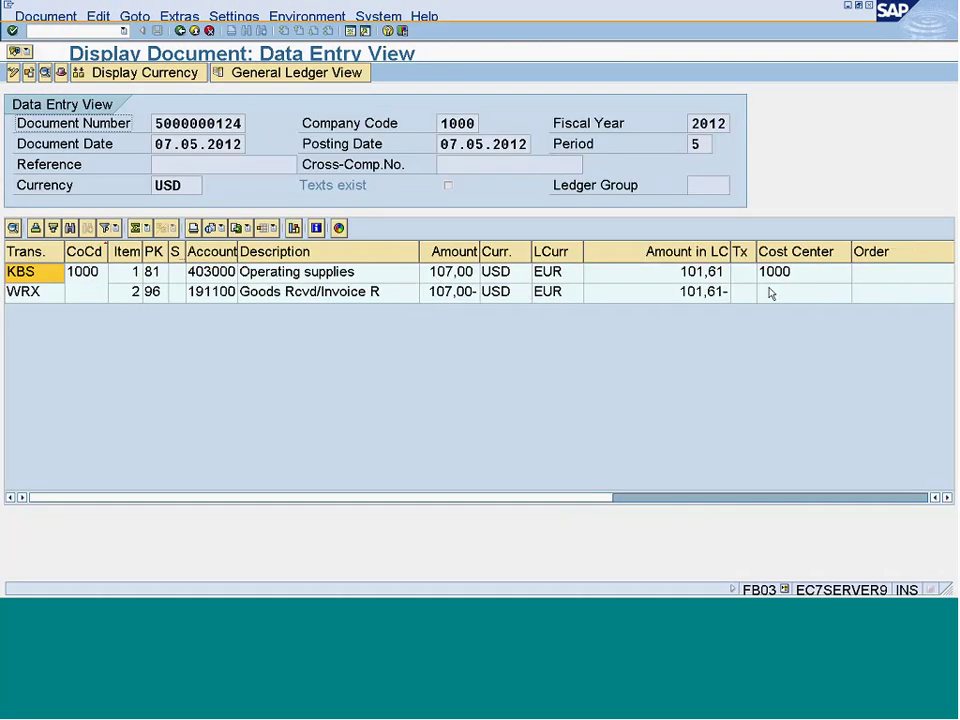
List the documents related to the Operating supplies posting, open the controlling document and expand its line item.
left_click(775, 271)
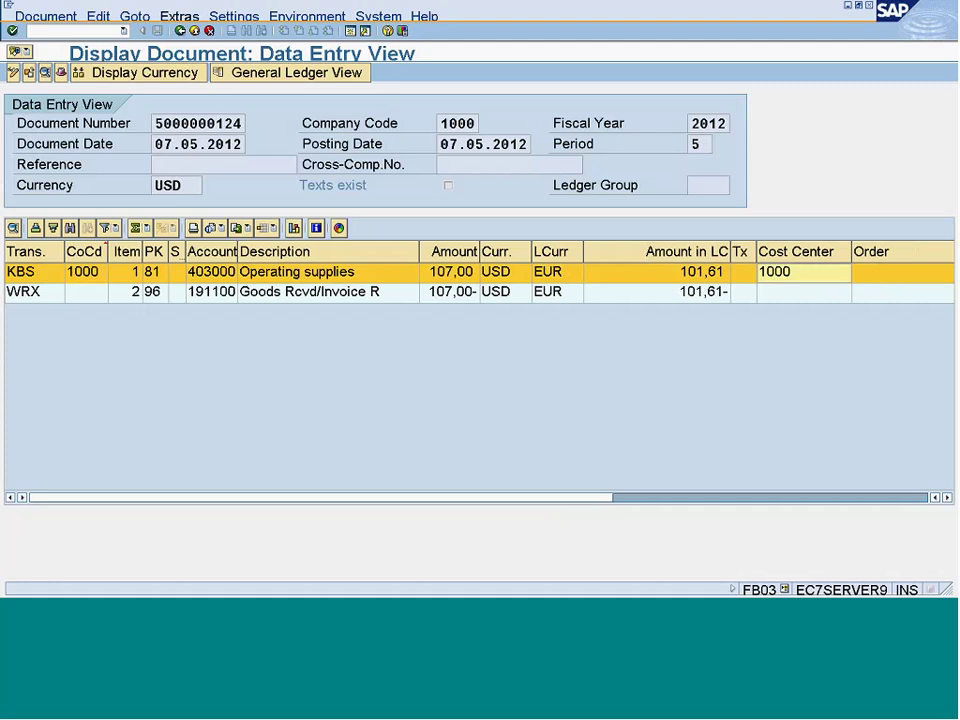
left_click(180, 17)
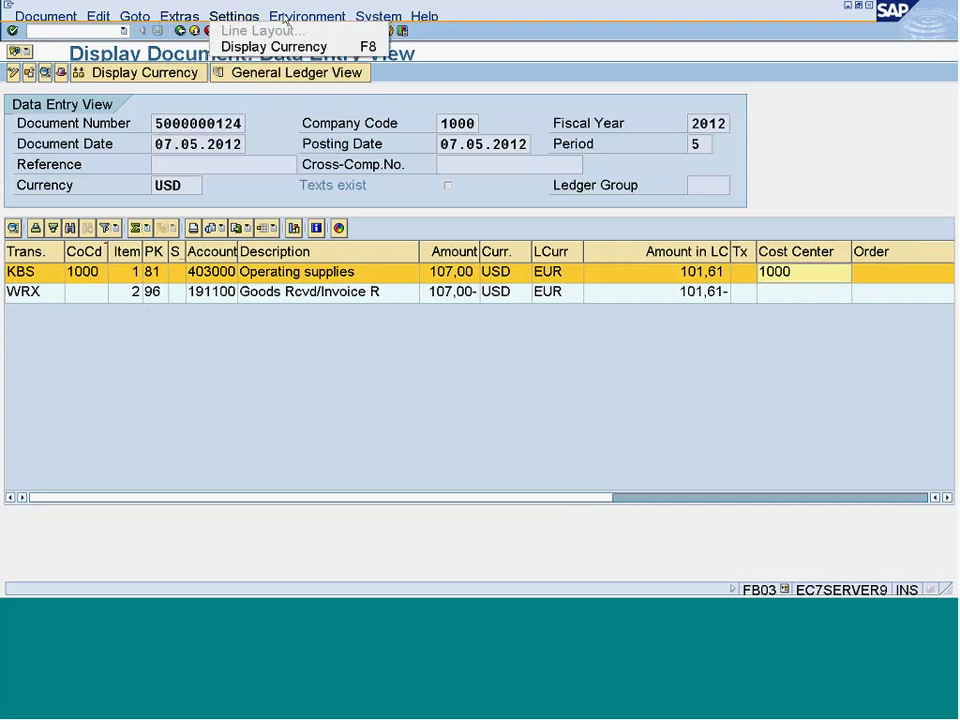
mouse_move(307, 17)
mouse_move(420, 81)
left_click(482, 97)
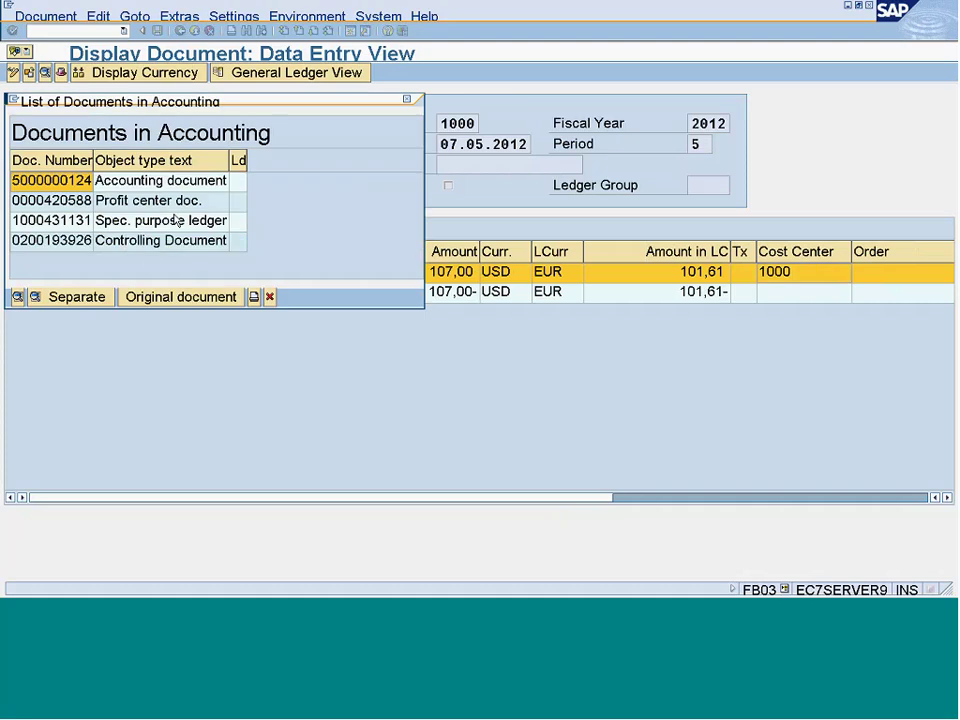
double_click(171, 242)
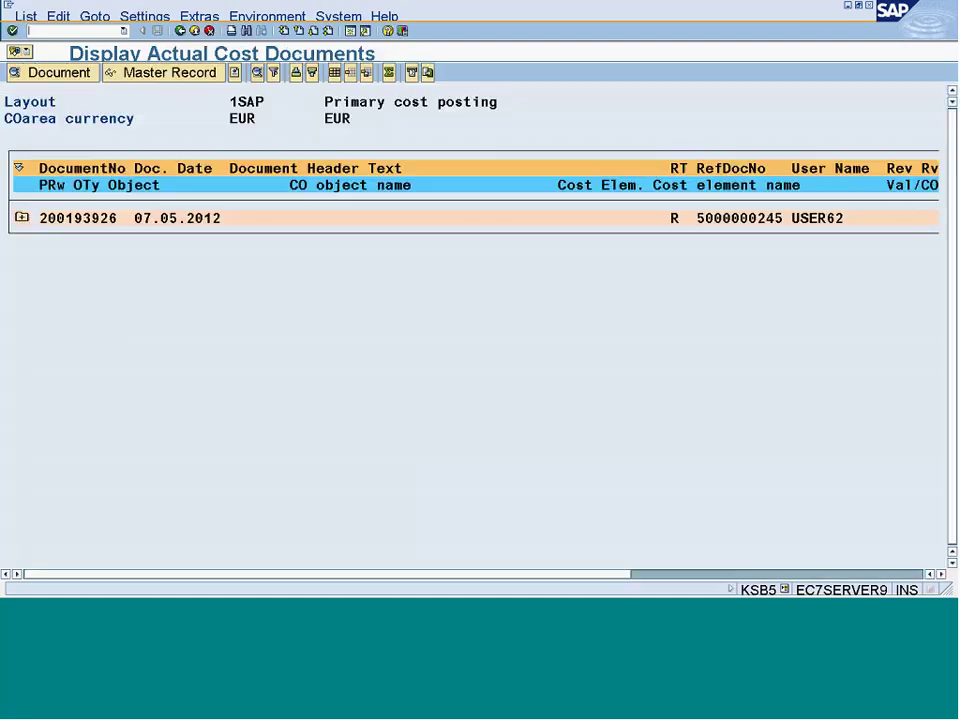
left_click(21, 217)
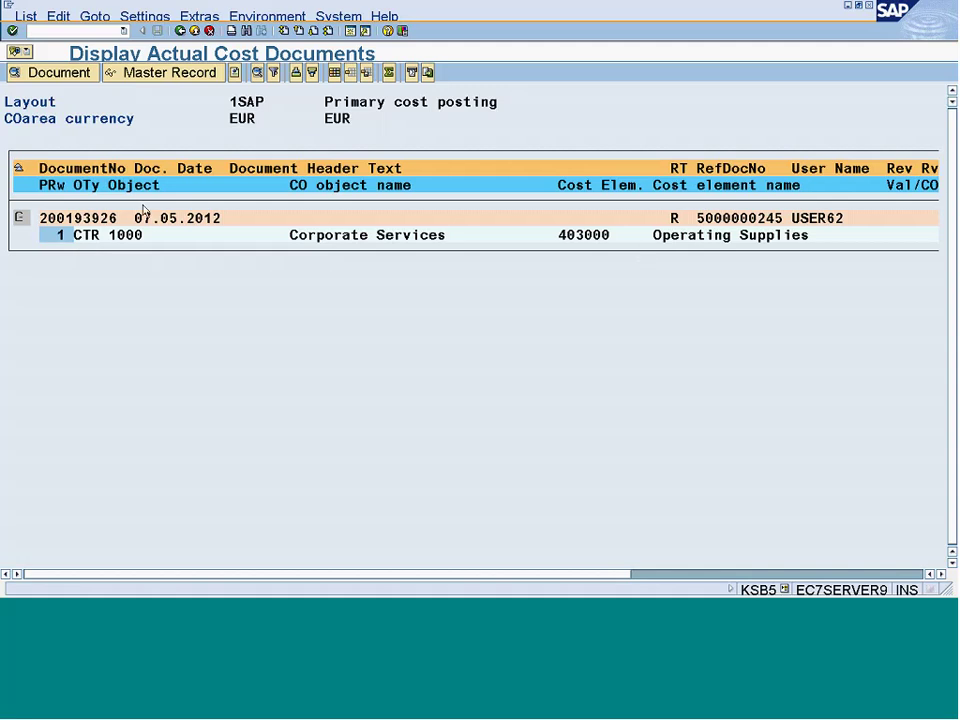
Exit the actual cost document list and return to the material document overview.
key("F3")
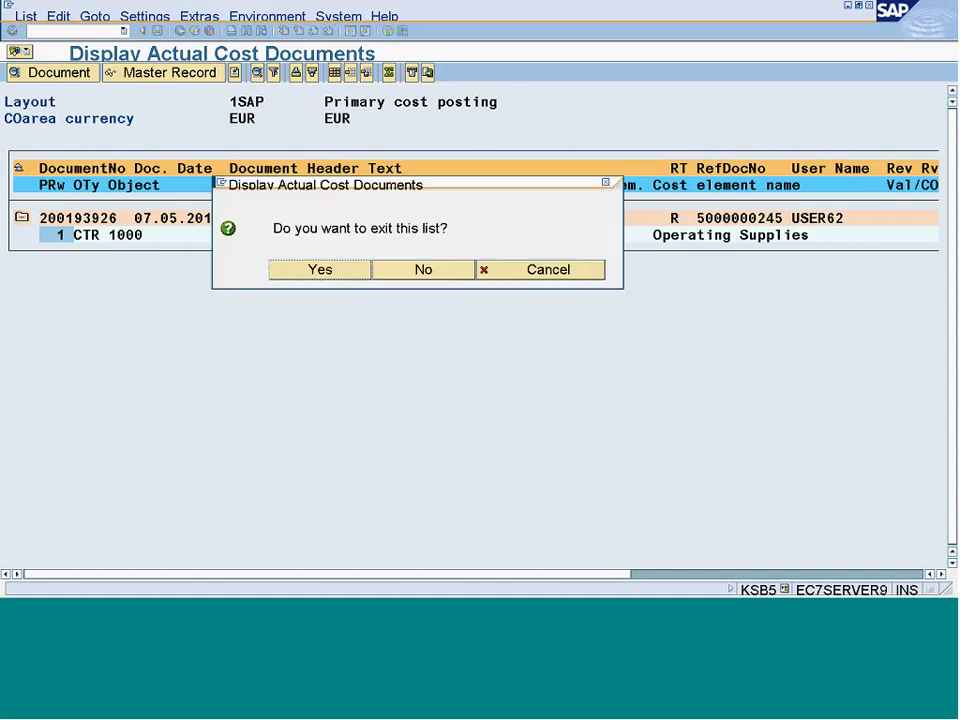
left_click(320, 270)
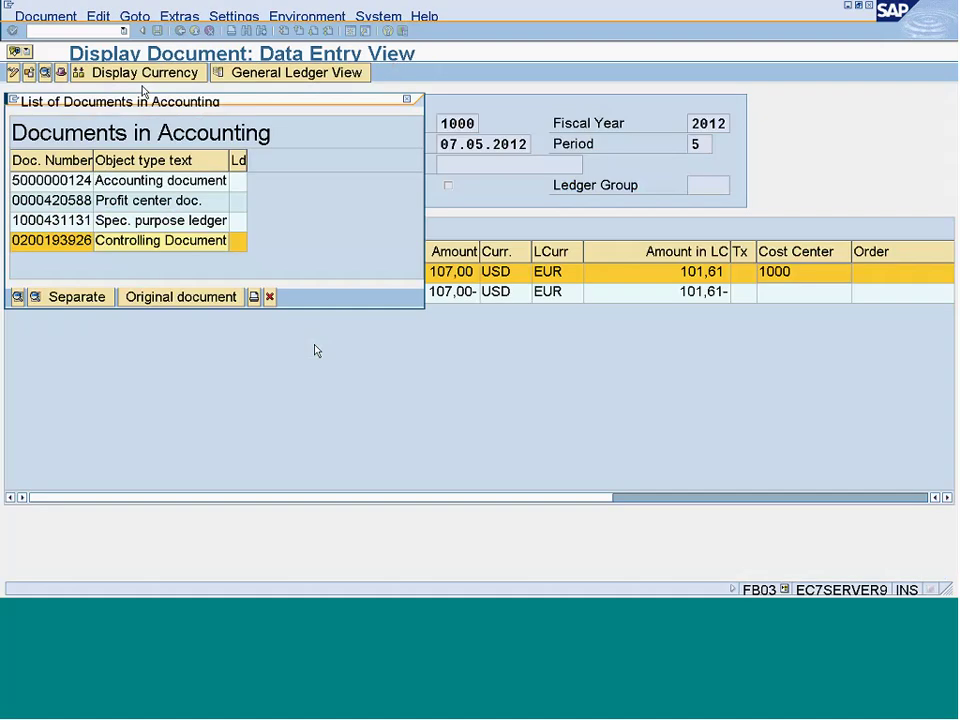
key("Escape")
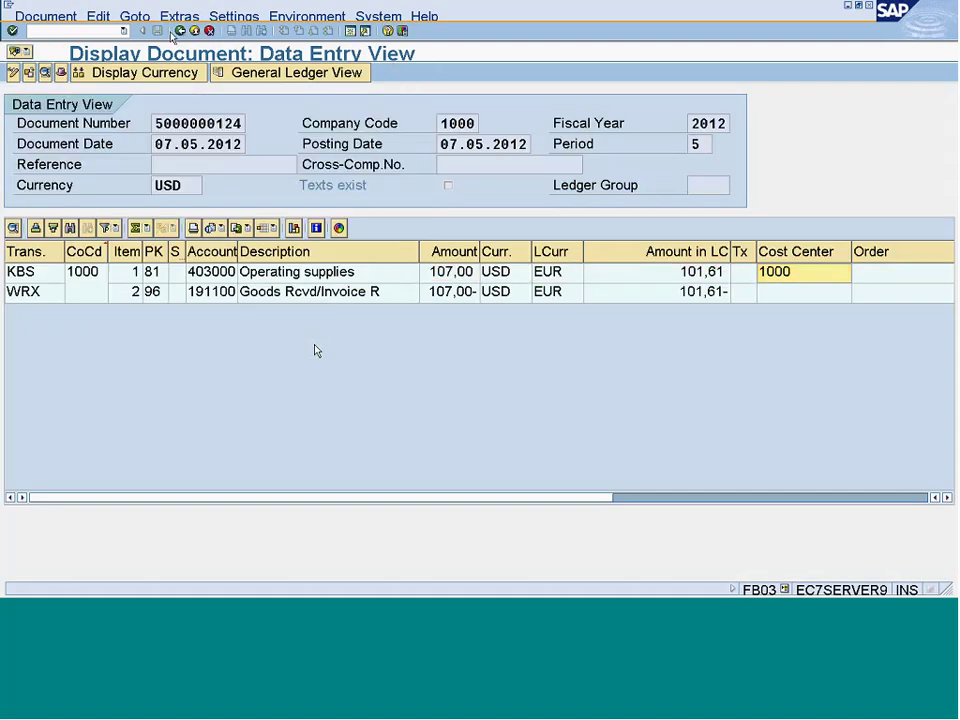
key("F3")
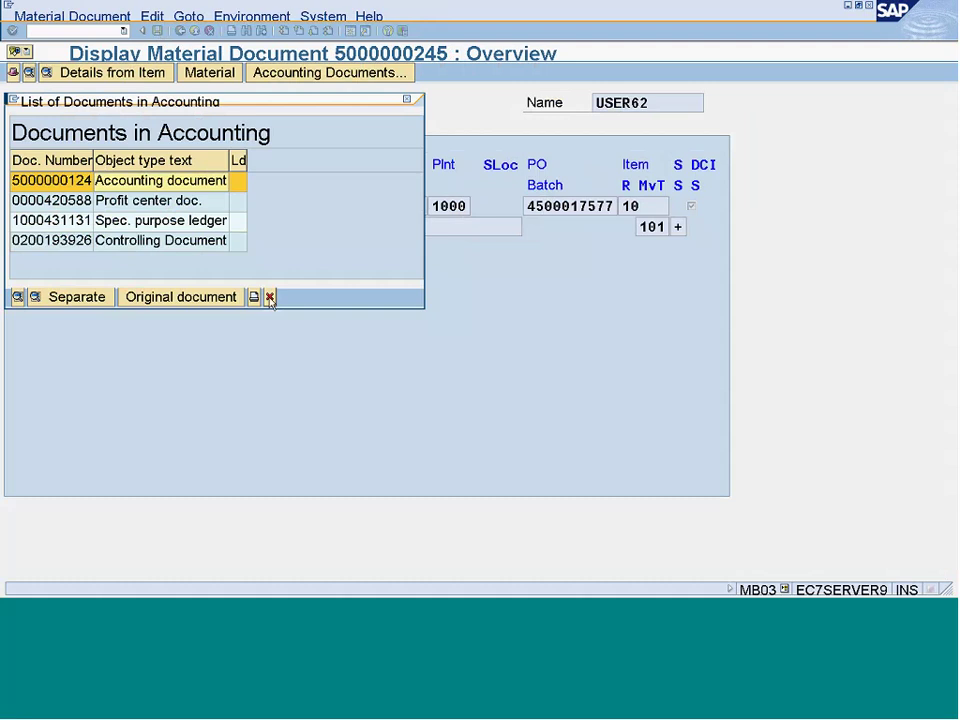
key("Escape")
Run transaction KSB1 again for cost center 1000 with posting dates from 01.07.2012 to 31.07.2012.
left_click(52, 30)
type("/n")
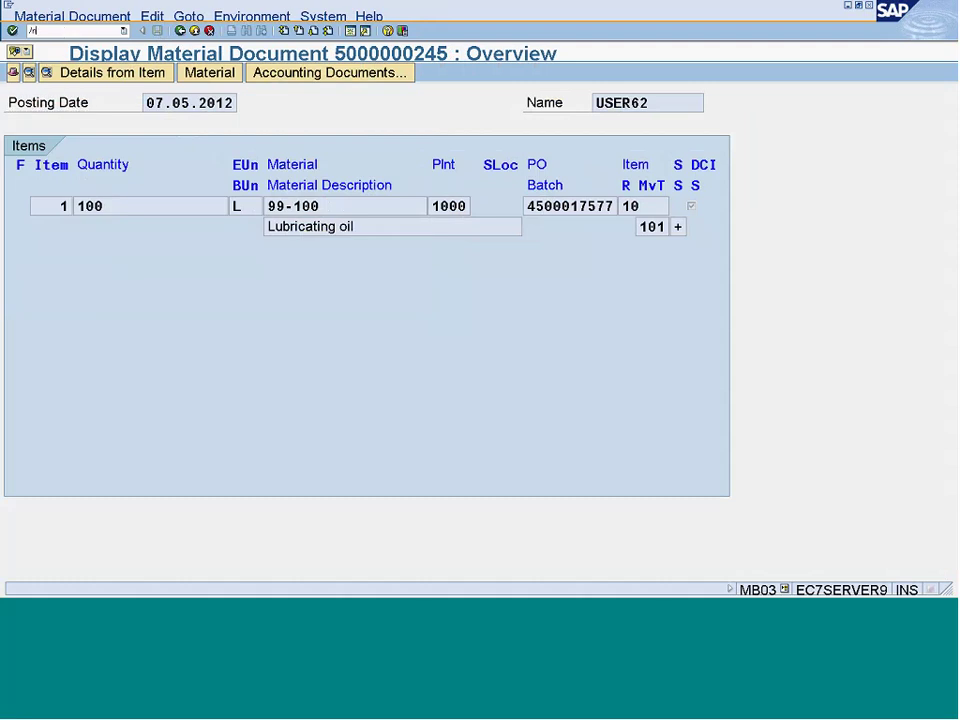
type("ksb1")
key("Return")
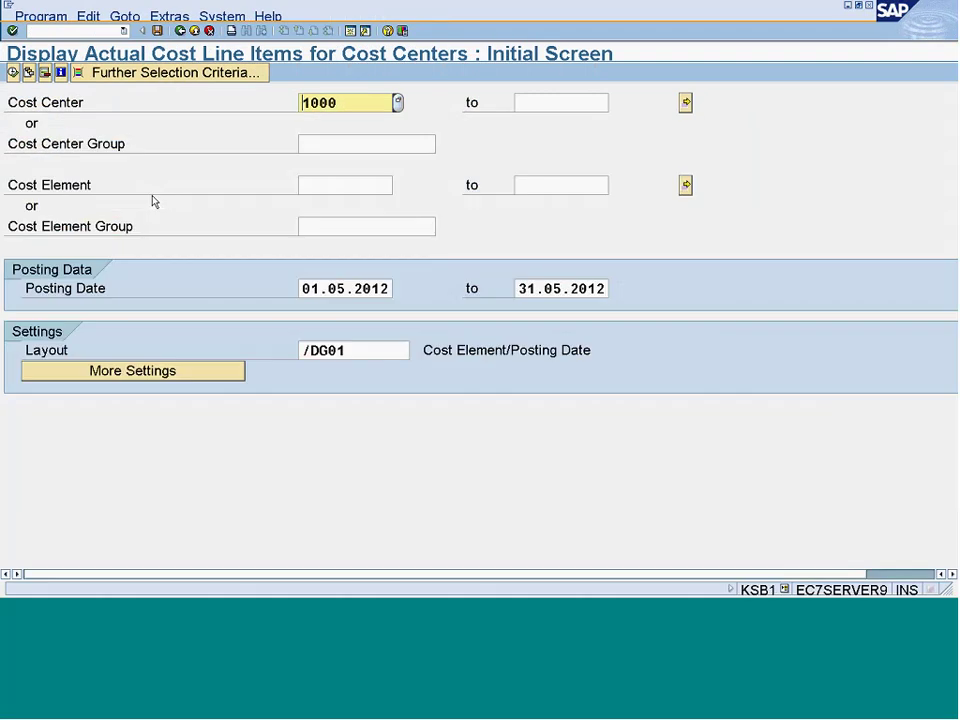
left_click(340, 289)
key("Delete")
type("7")
left_click(555, 289)
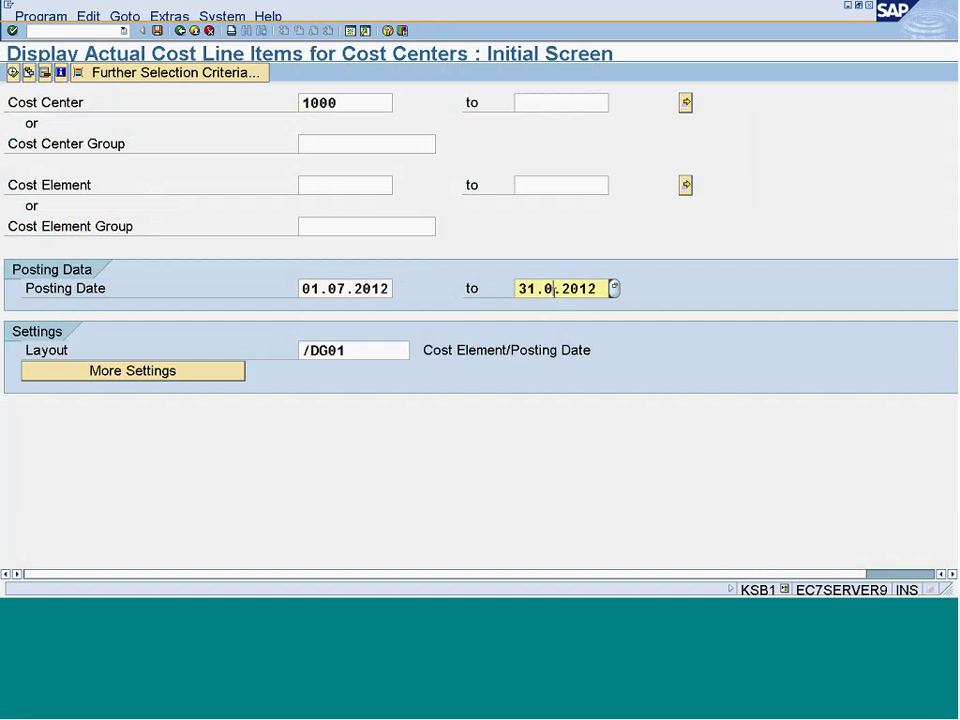
type("7")
key("F8")
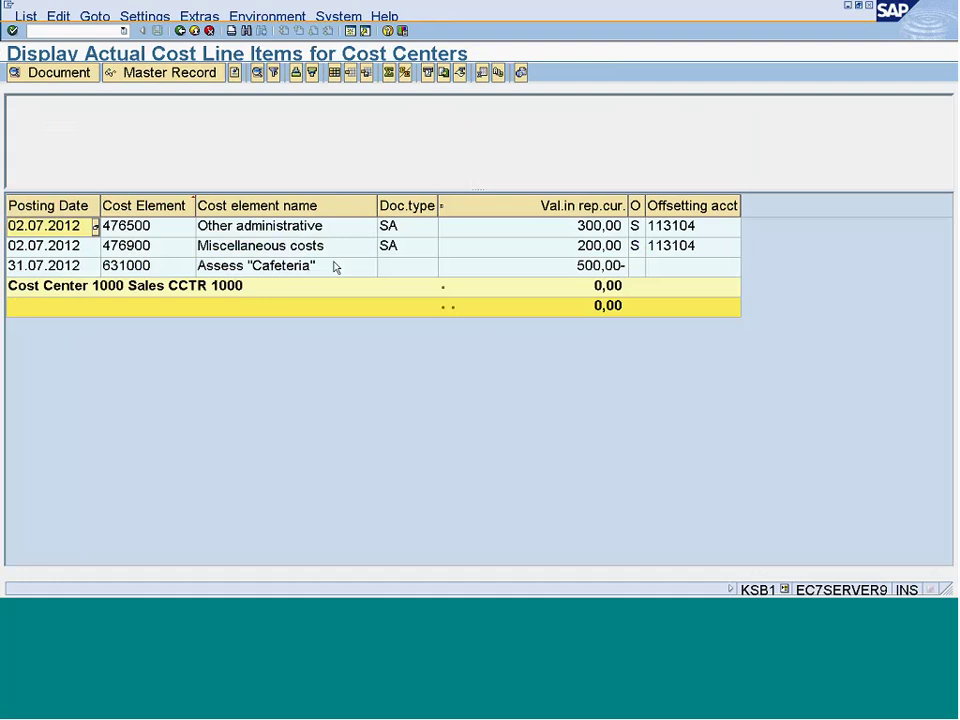
Return to the KSB1 selection, clear both posting dates and try to run the report for cost center 1000 without a date range.
left_click(183, 33)
left_click(319, 290)
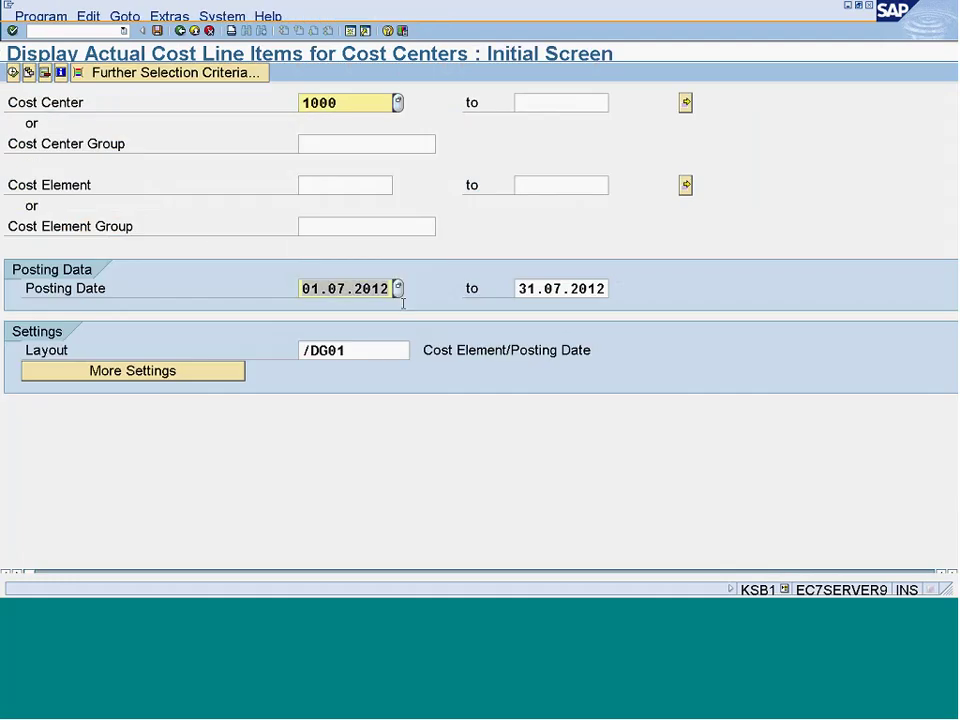
key("Delete")
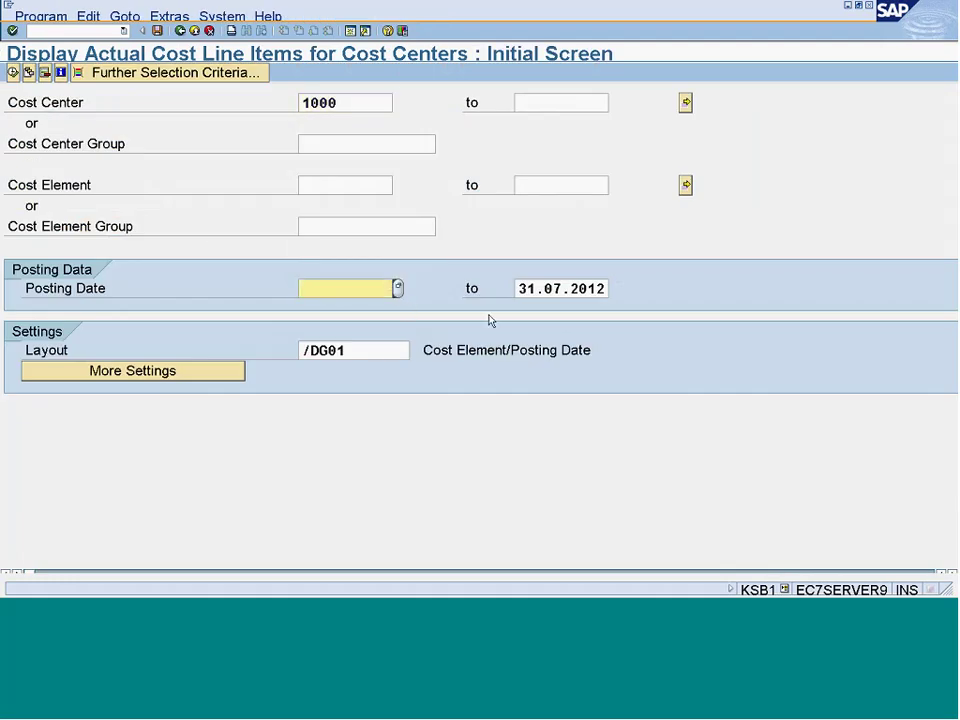
key("Tab")
key("Delete")
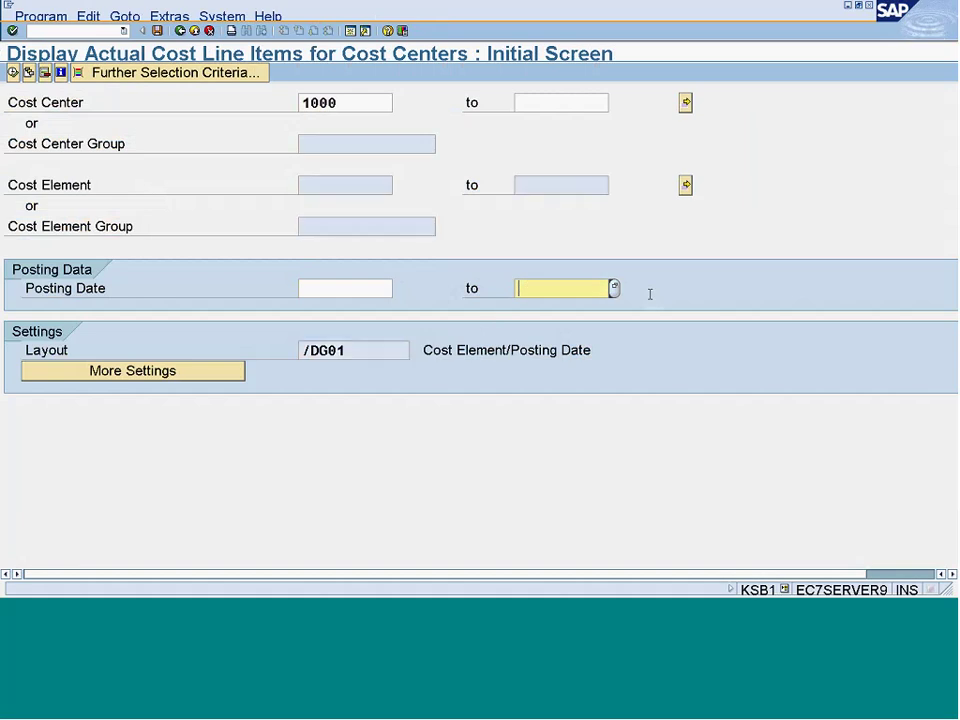
key("Return")
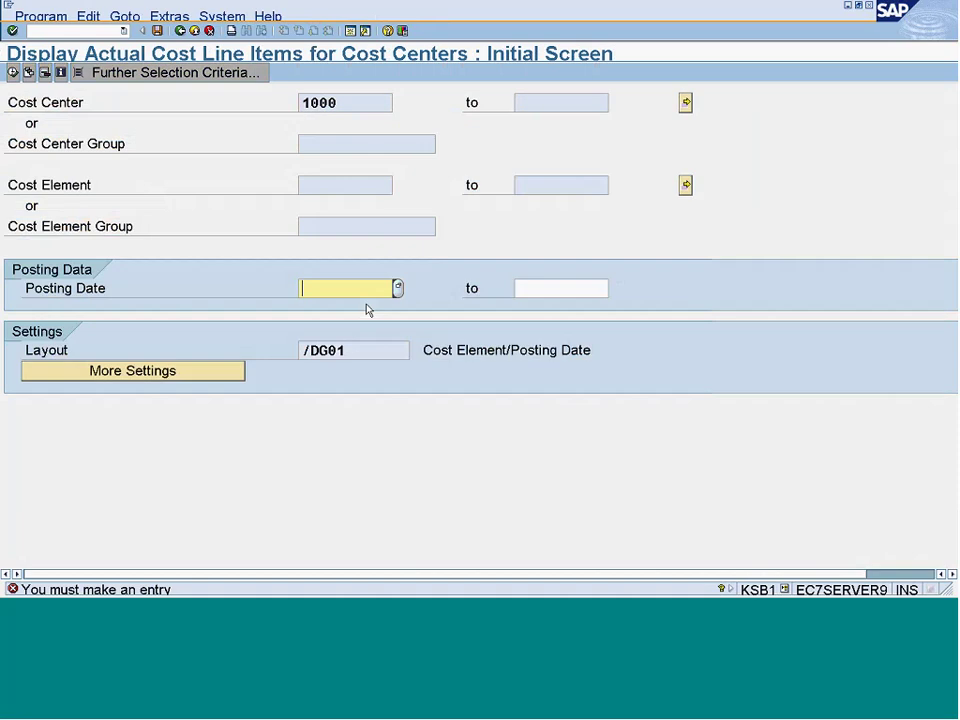
left_click(315, 288)
key("F3")
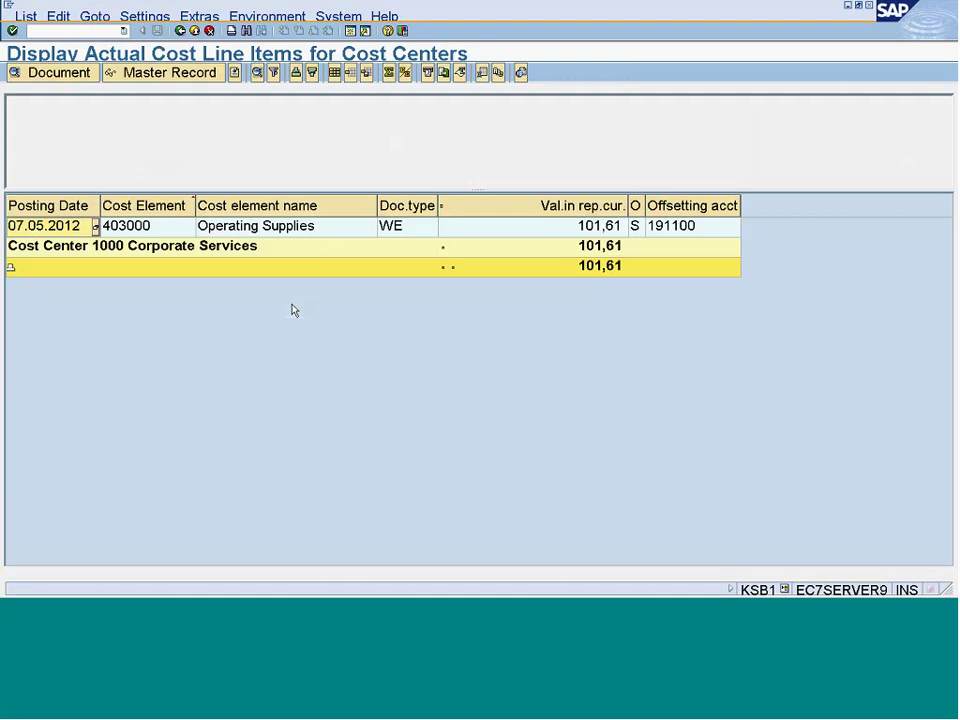
Call transaction OKKS from the cost line item list for the controlling area setting.
left_click(63, 31)
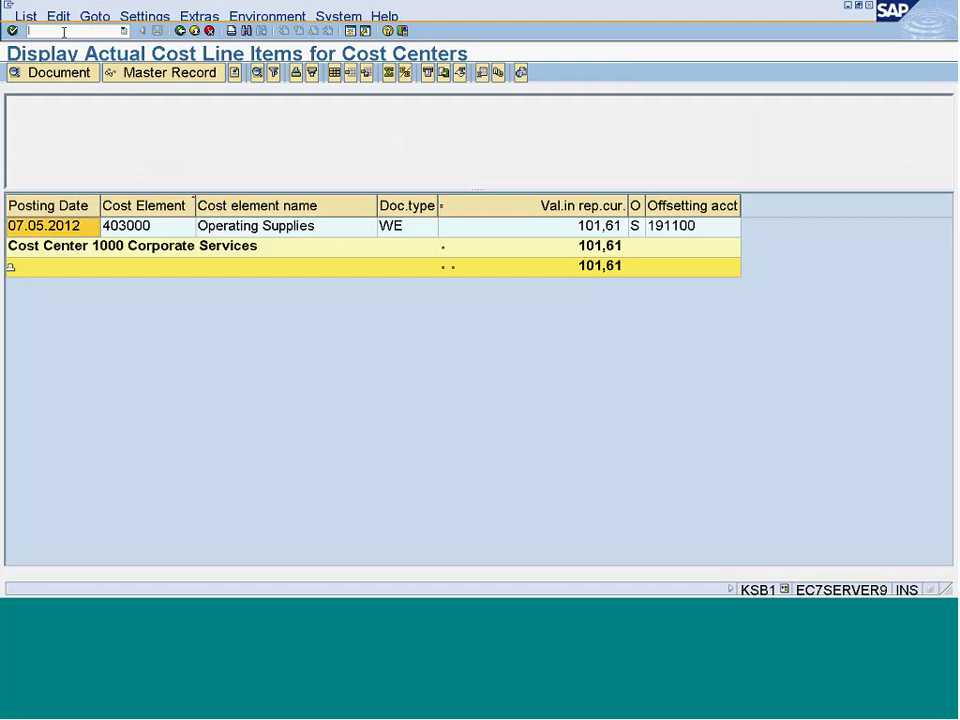
type("/nk")
key("BackSpace")
type("okks")
key("Return")
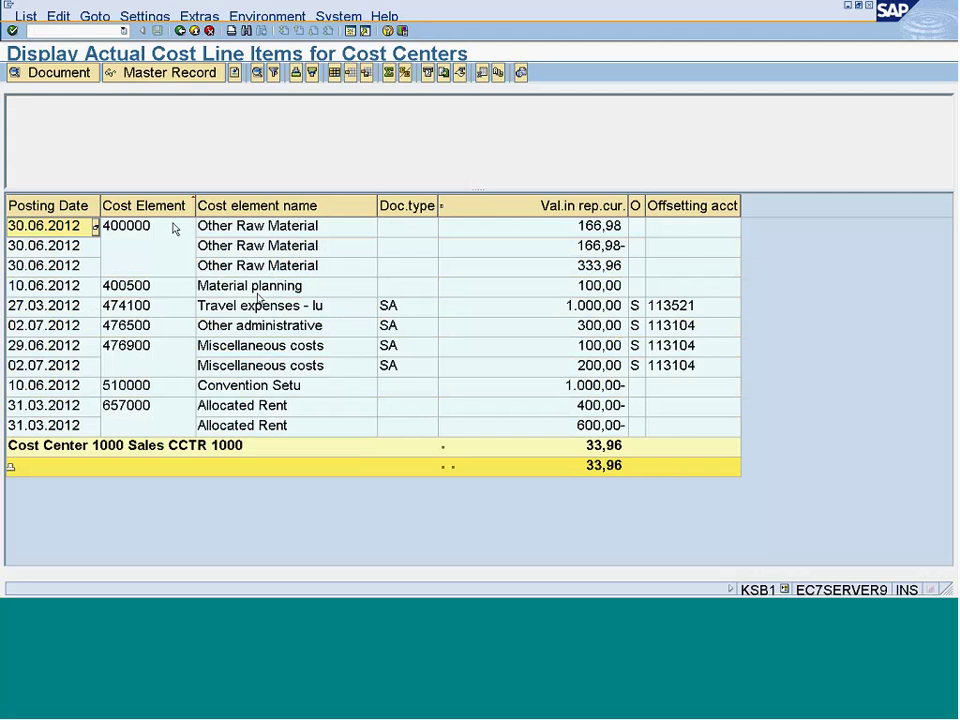
Rerun the actual cost line item report for cost center 1000 with posting dates from 01.01.2012 to 07.07.2012.
key("F3")
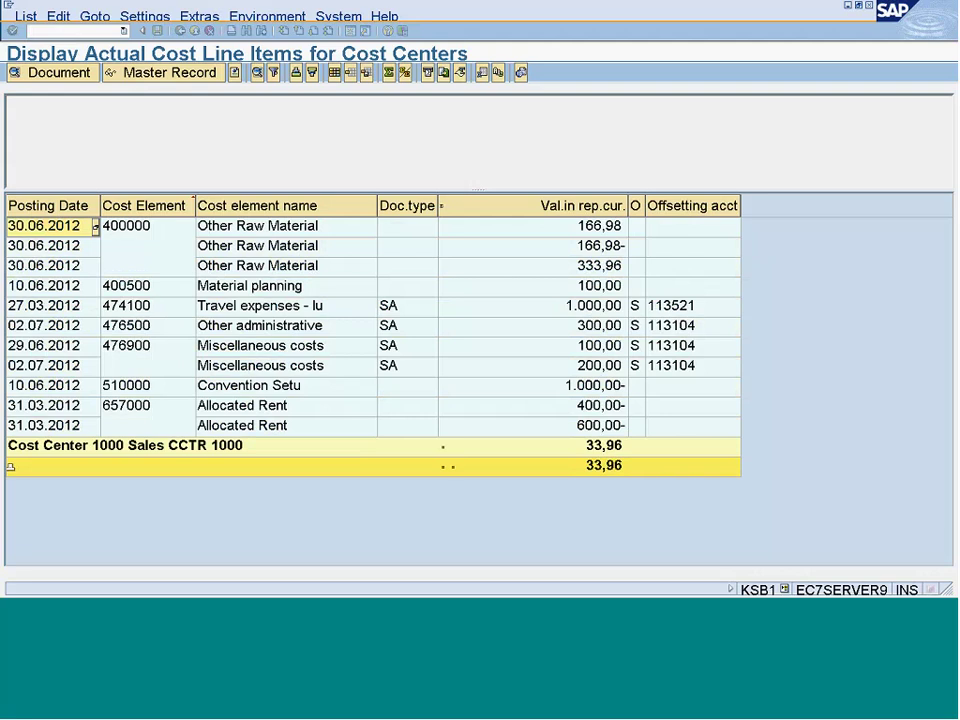
left_click(366, 285)
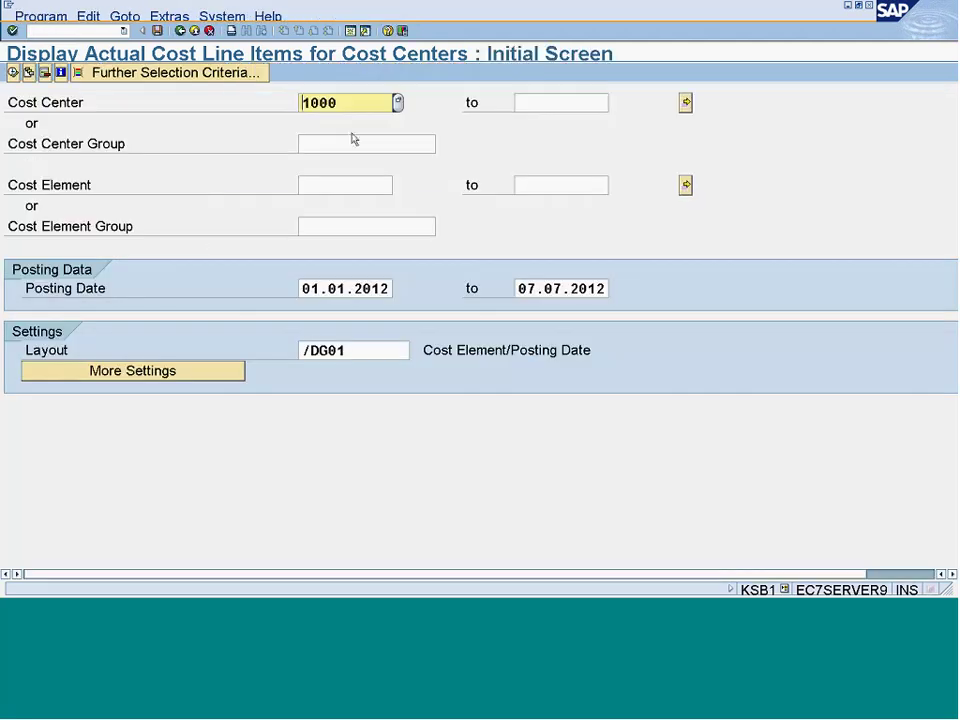
left_click(14, 74)
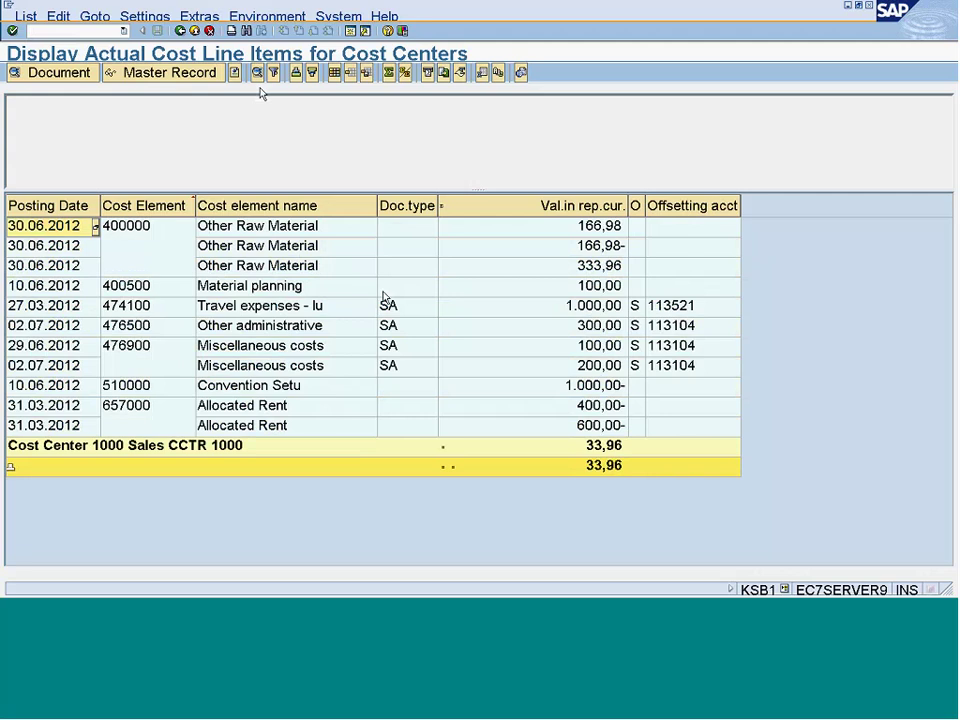
Set the controlling area to 1000 with transaction OKKS.
type("/nok")
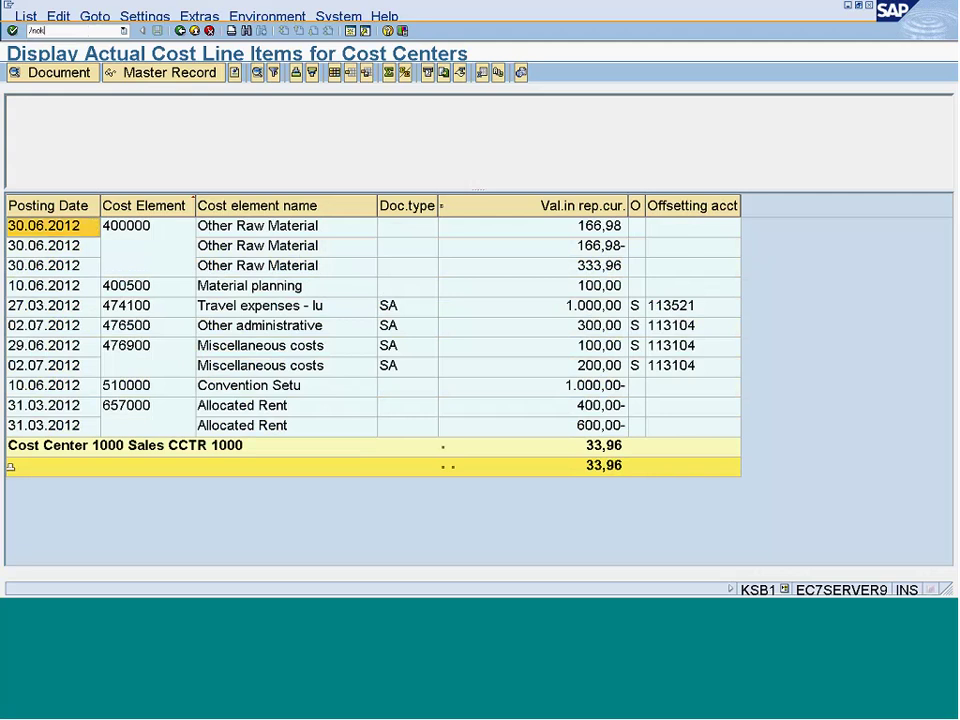
type("ks")
key("Return")
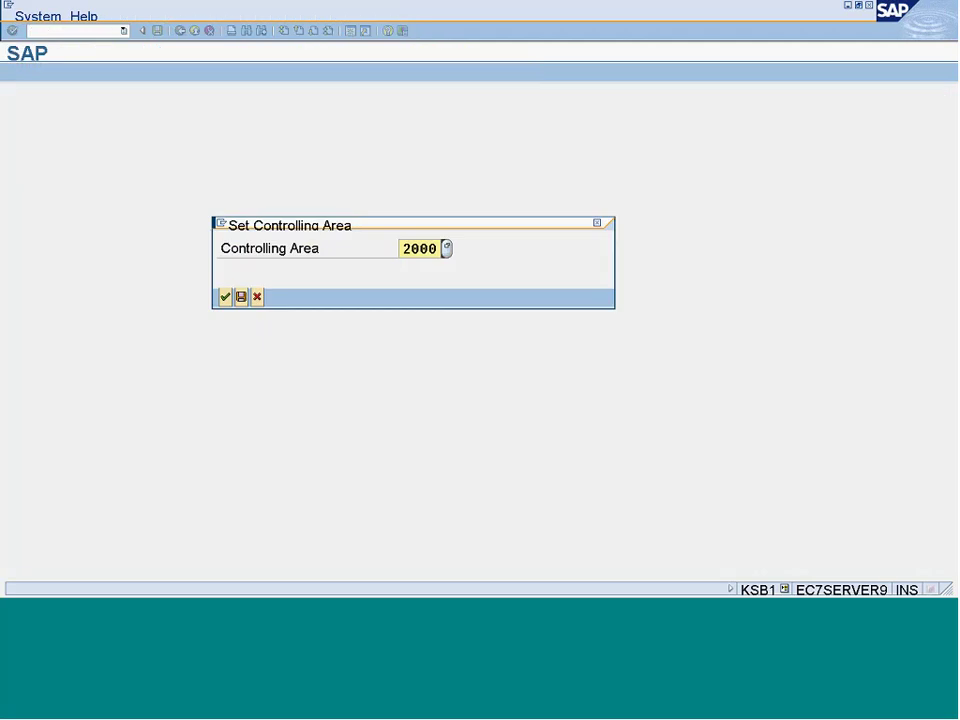
type("1000")
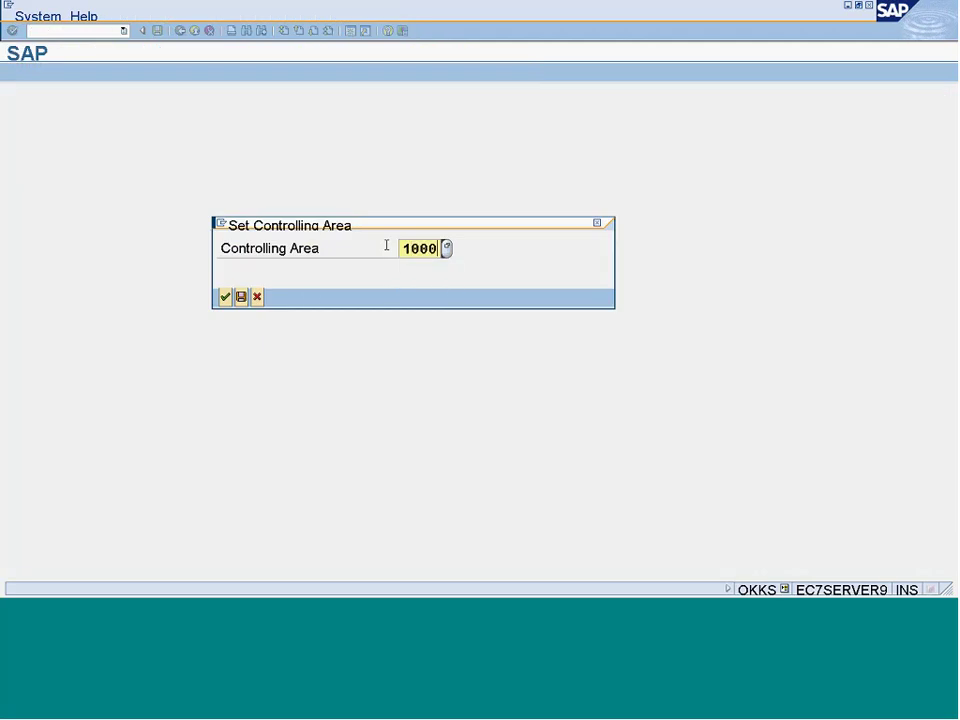
key("Return")
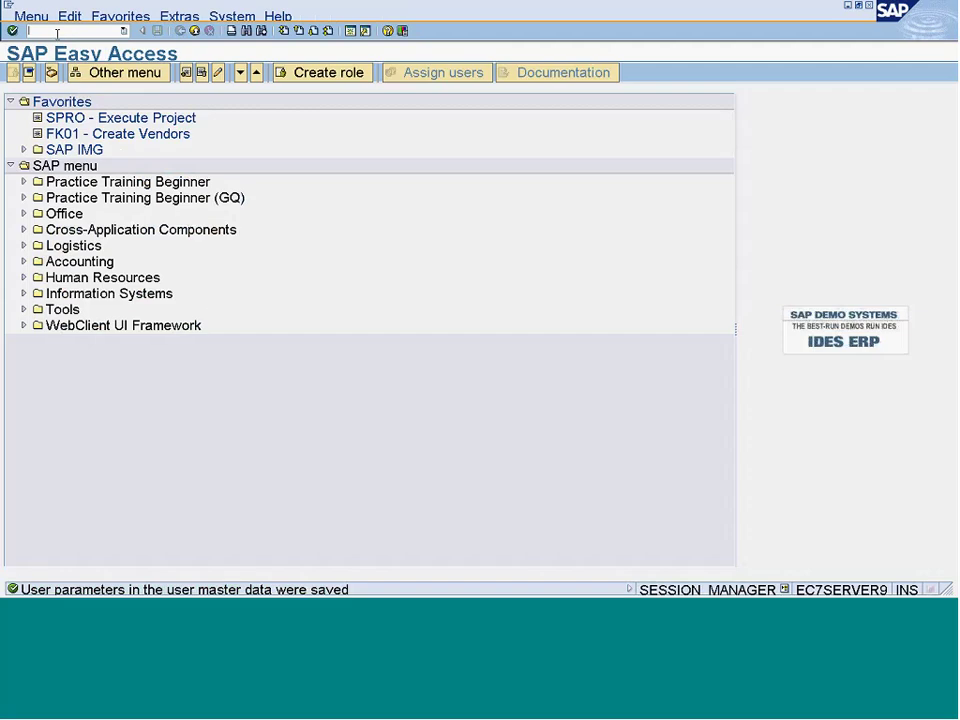
Run transaction KSB1 for cost center 1000 with posting dates from 01.01.2012 to 07.07.2012 and look through the line items.
type("ksb1")
key("Return")
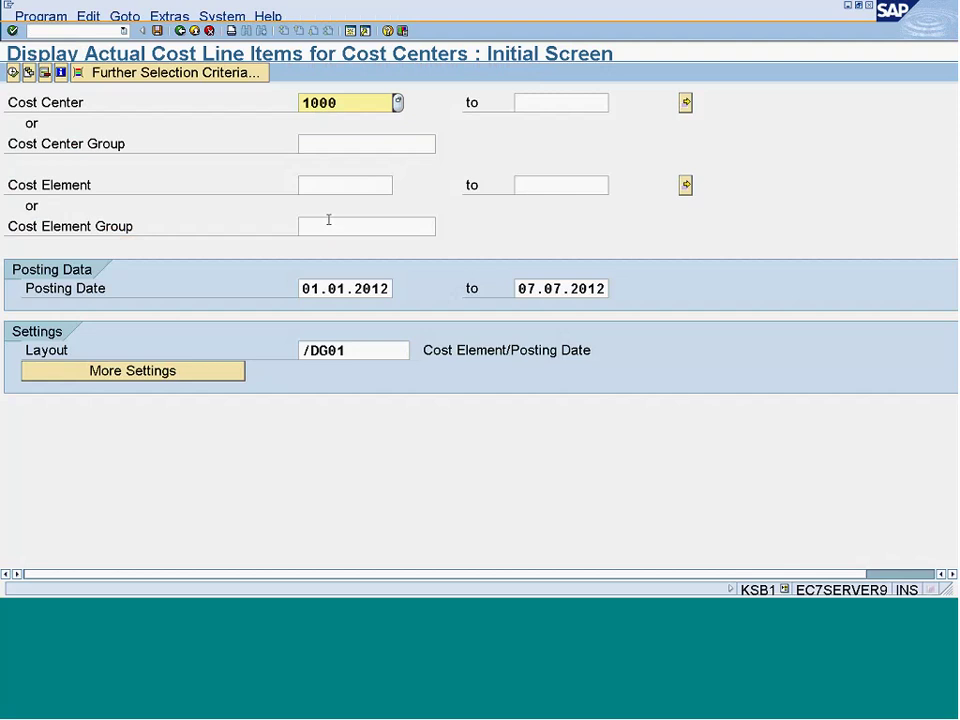
left_click(13, 73)
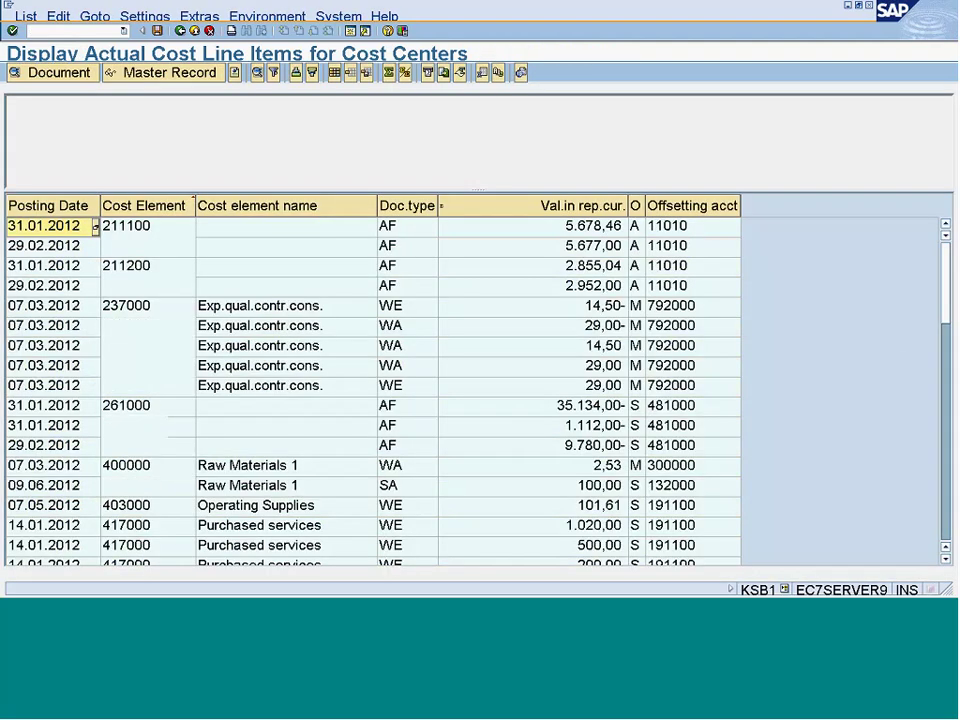
left_click(947, 512)
left_click(947, 512)
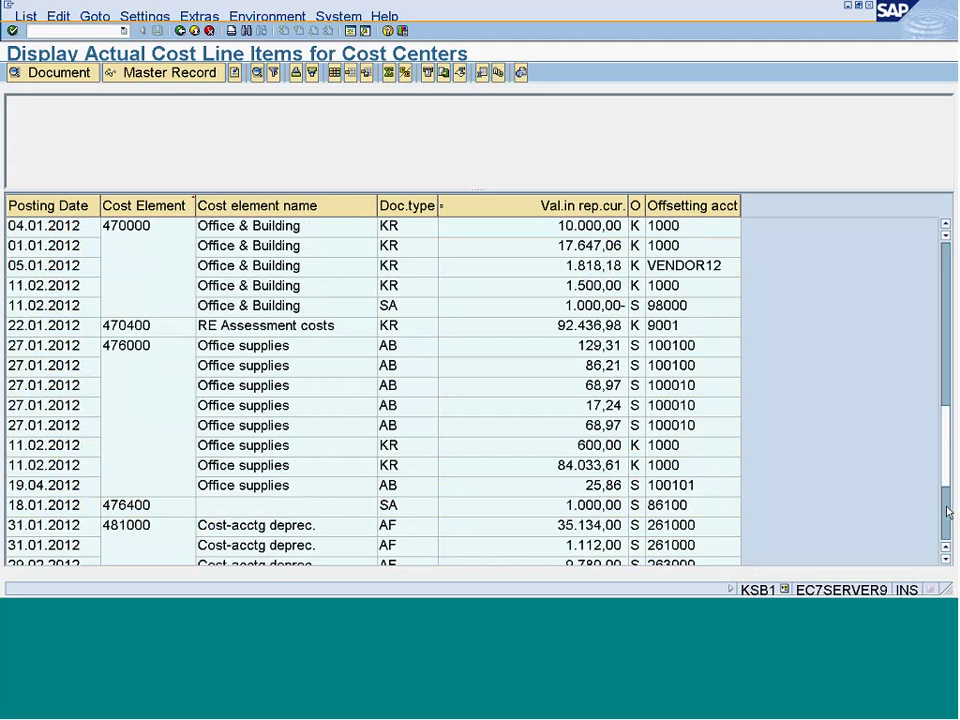
left_click(947, 512)
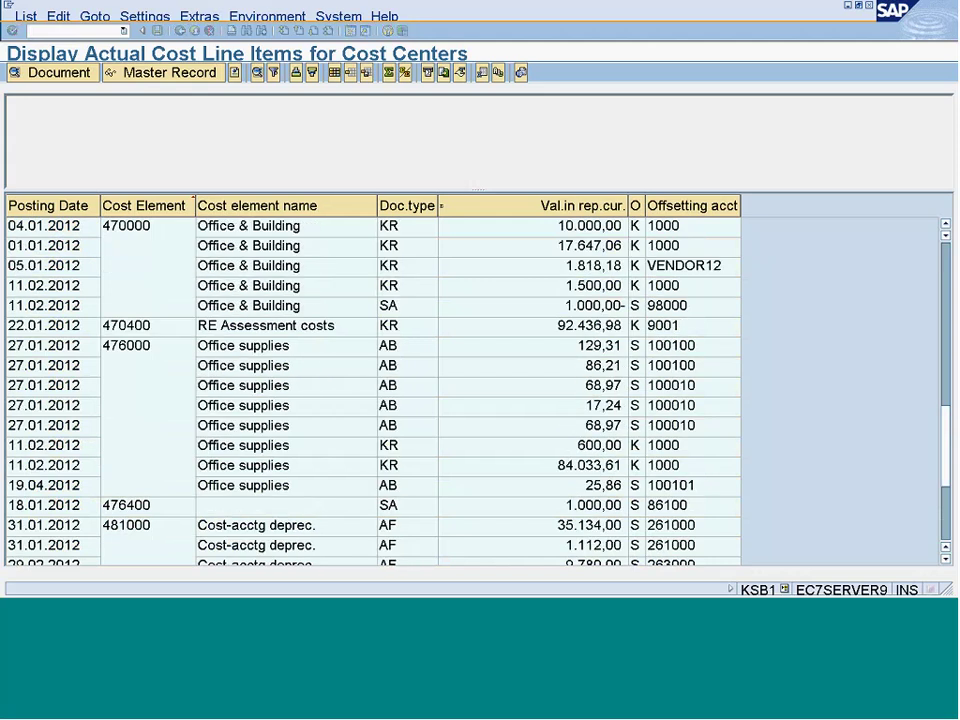
Restrict the posting dates to 01.05.2012 through 07.05.2012, rerun the report and select the Operating Supplies line item.
key("F3")
left_click(330, 290)
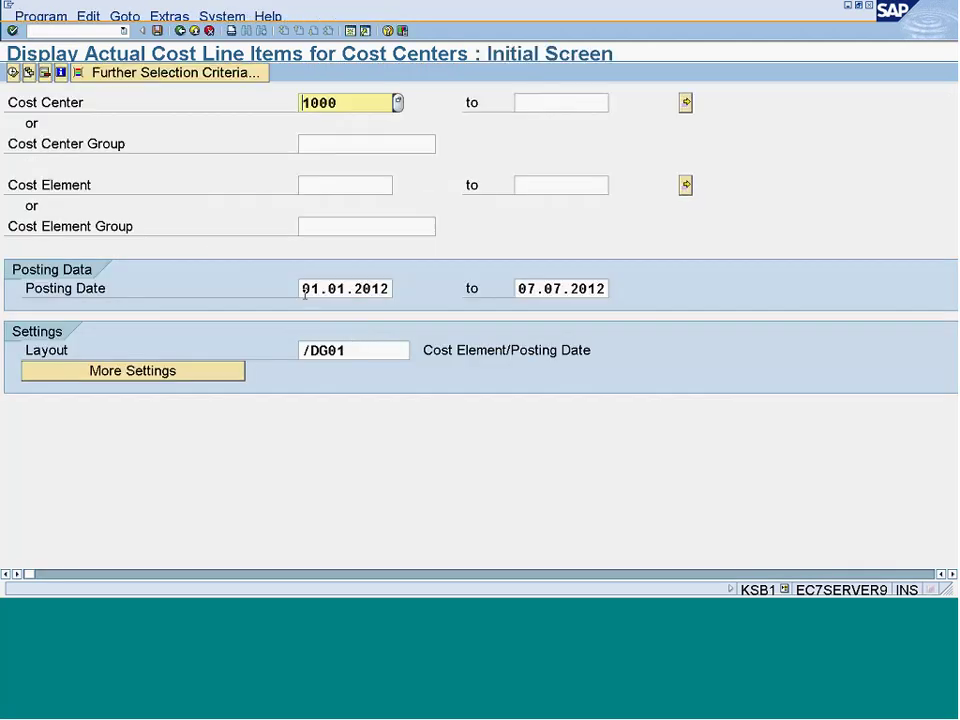
left_click(342, 298)
key("Delete")
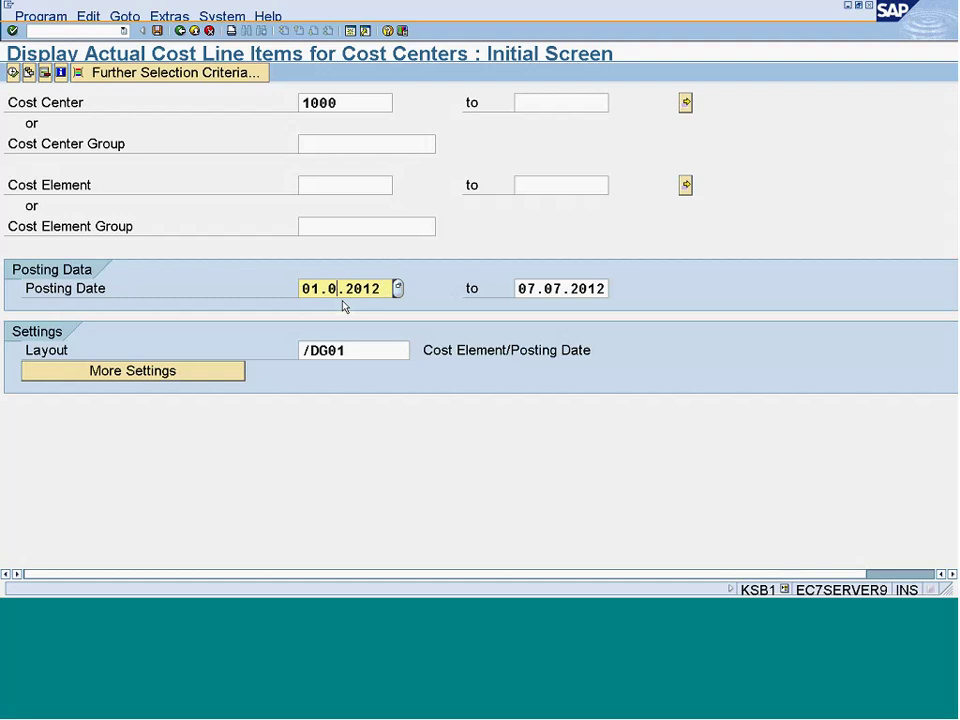
type("5")
left_click(556, 290)
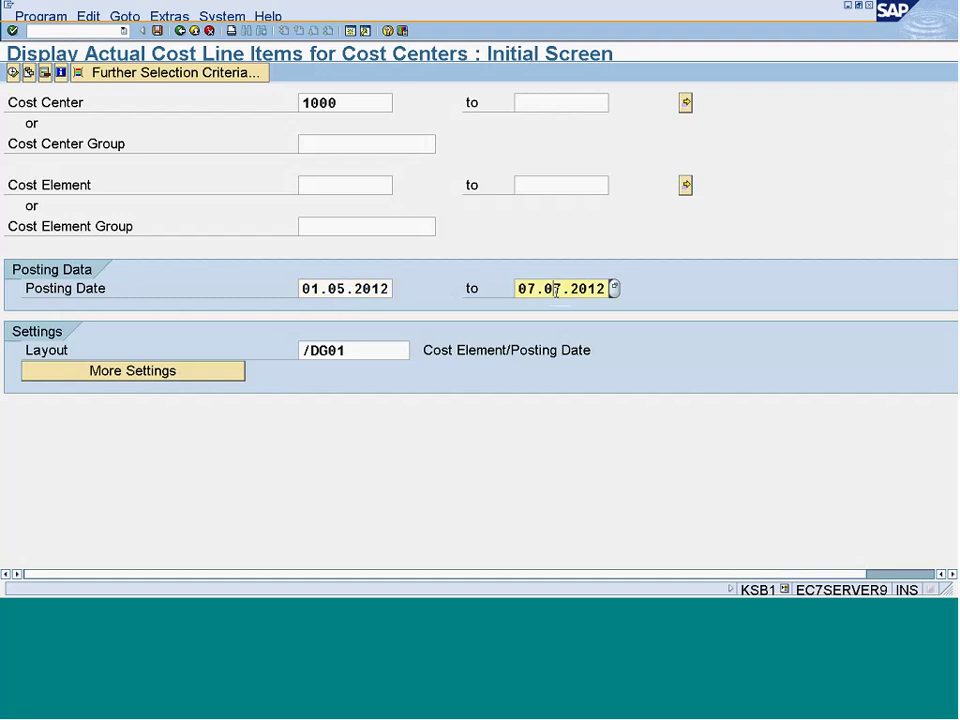
key("Delete")
type("5")
key("F8")
left_click(583, 232)
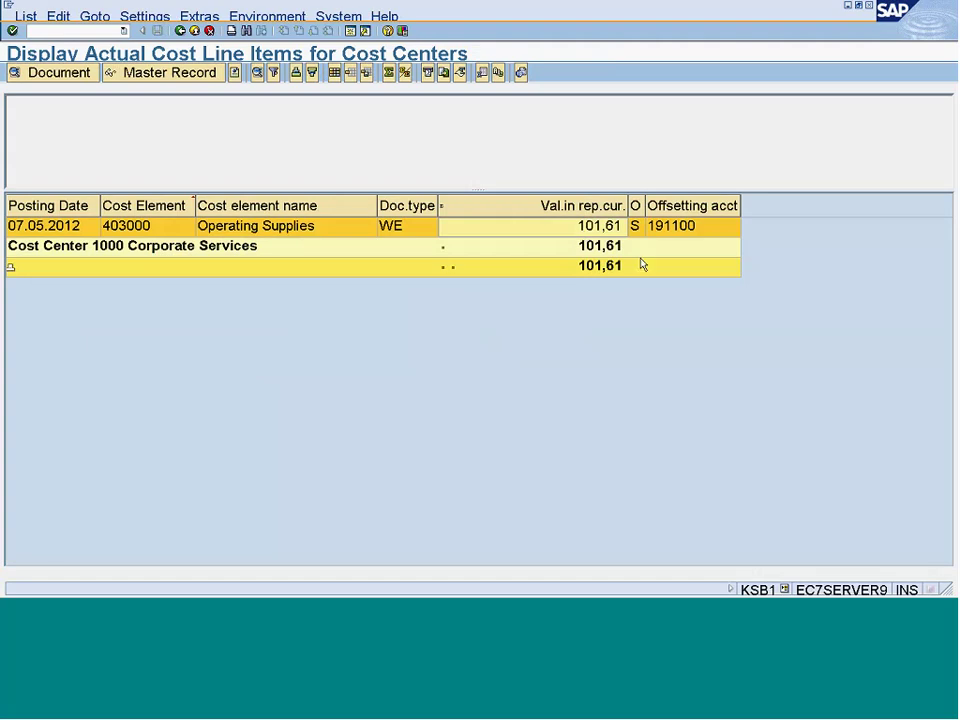